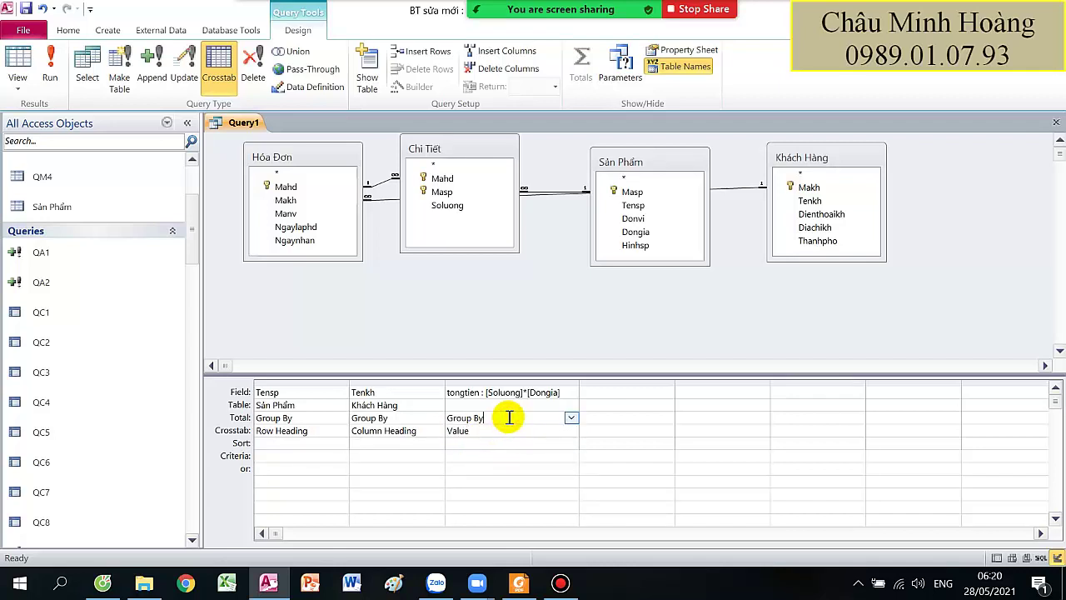
Set the total of the tongtien column to Sum, run the crosstab query and return to its design.
left_click(575, 419)
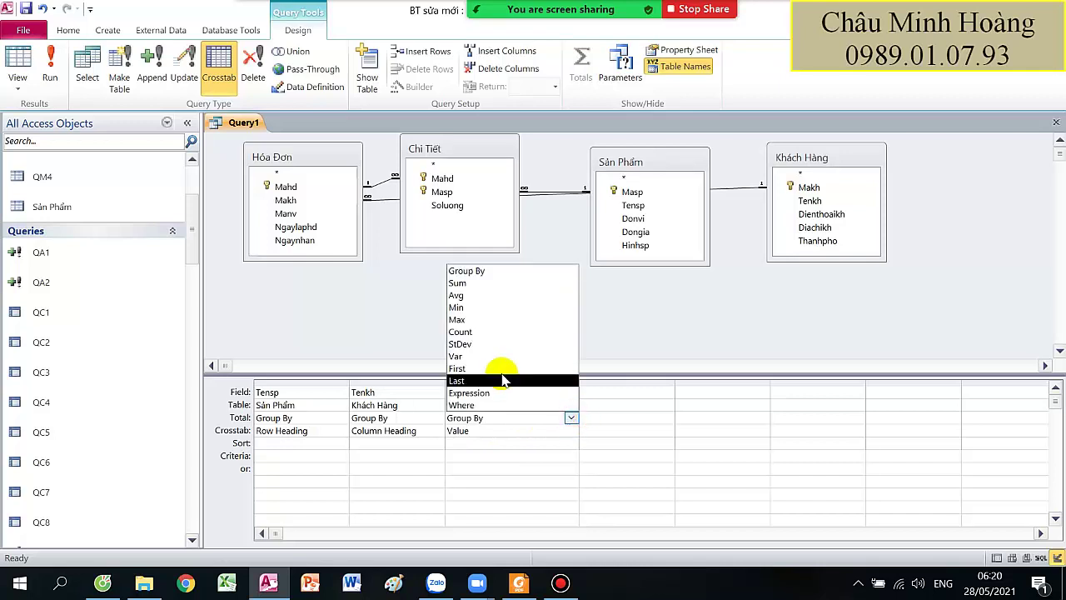
left_click(472, 285)
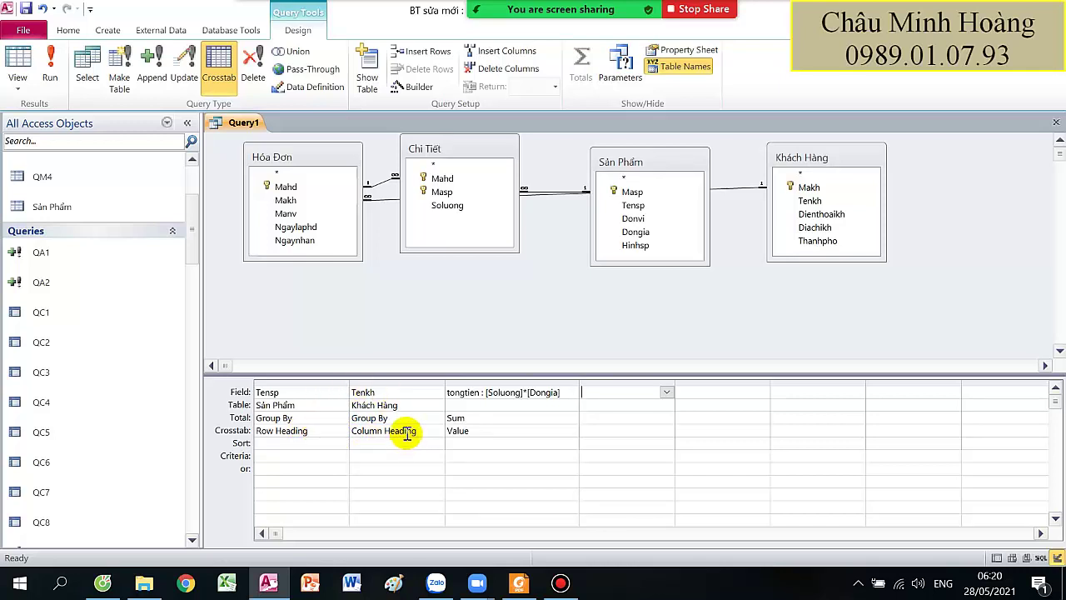
left_click(50, 73)
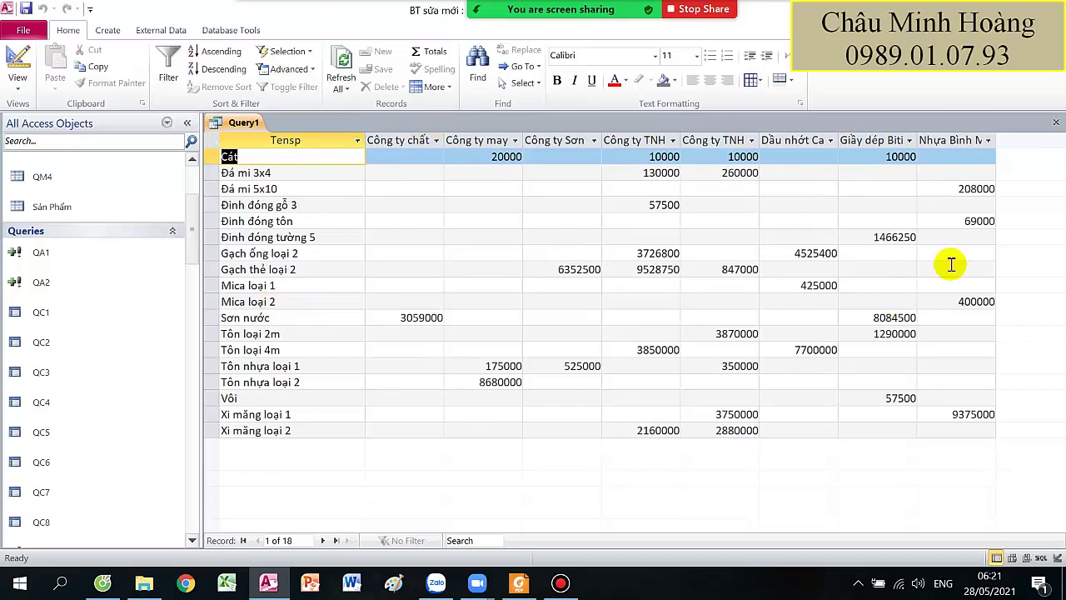
left_click(17, 60)
left_click(272, 174)
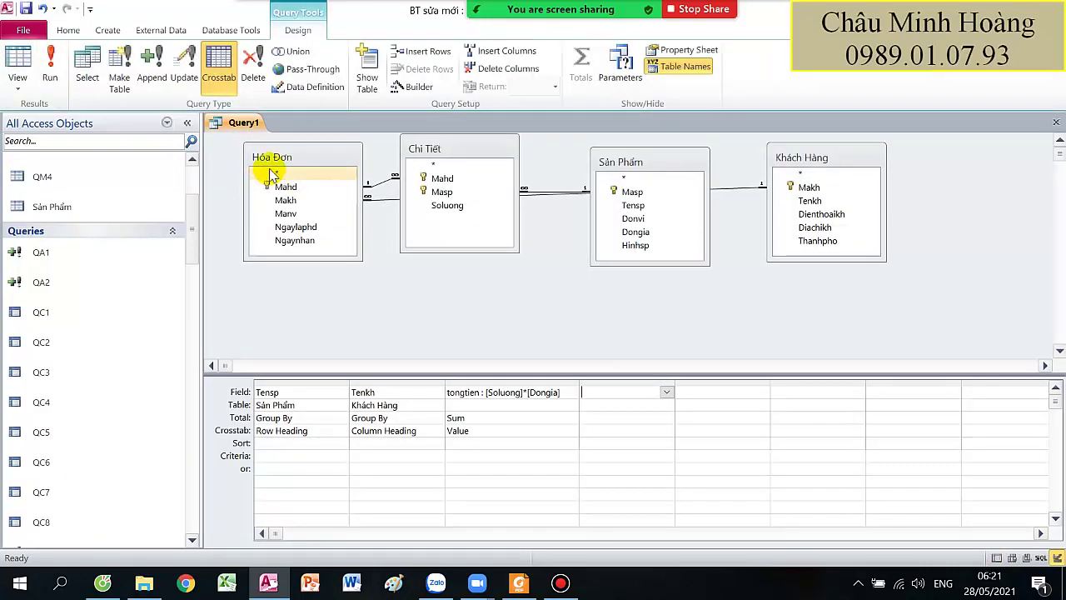
Check the participant list and the chat messages of the Zoom meeting.
mouse_move(625, 8)
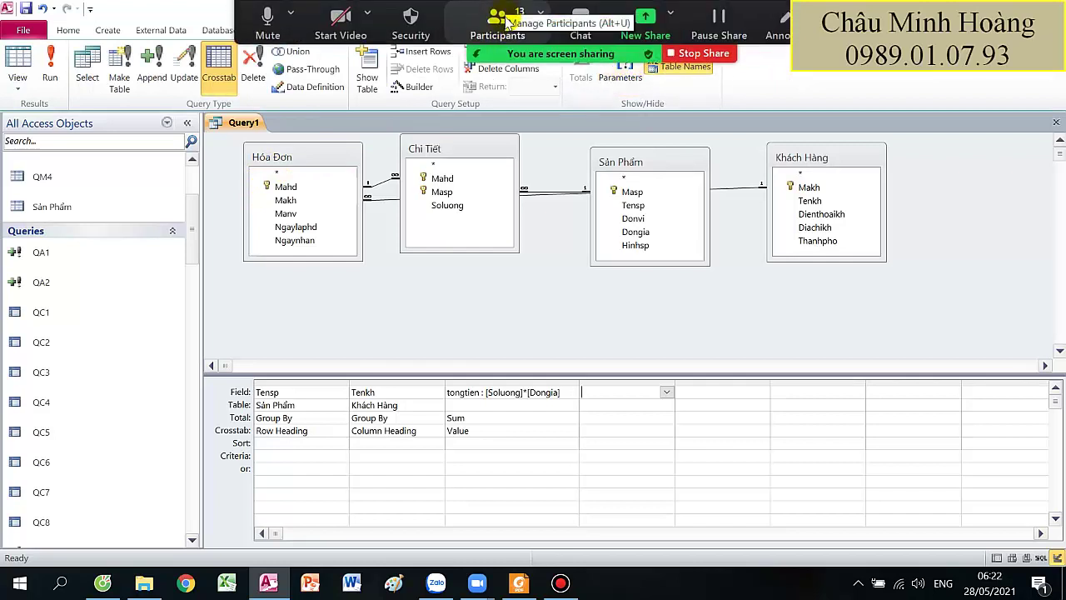
left_click(520, 25)
scroll(516, 238, "down", 4)
scroll(488, 292, "down", 2)
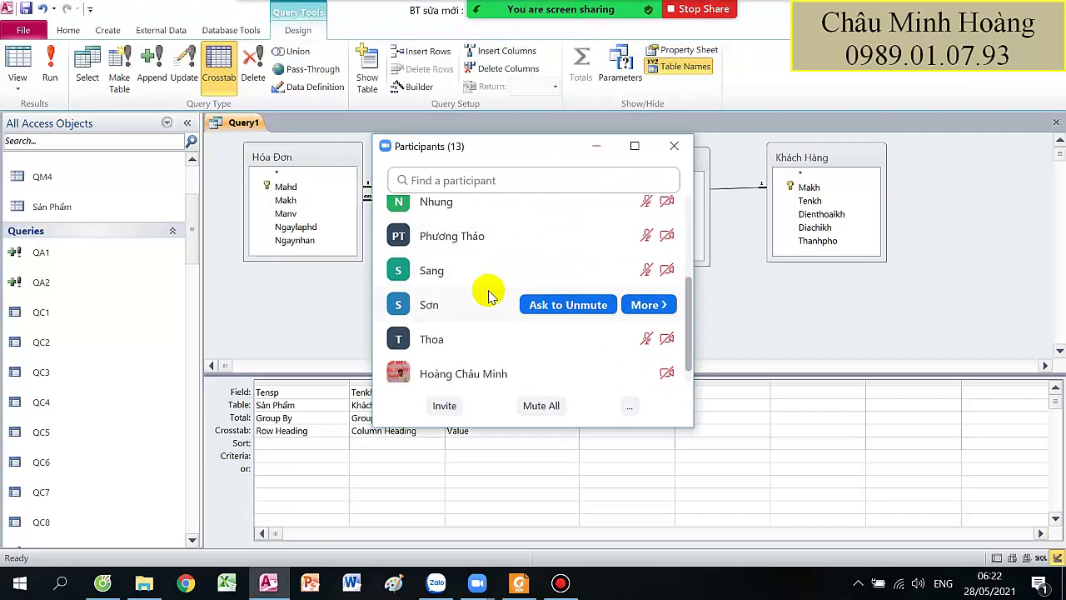
scroll(488, 293, "up", 5)
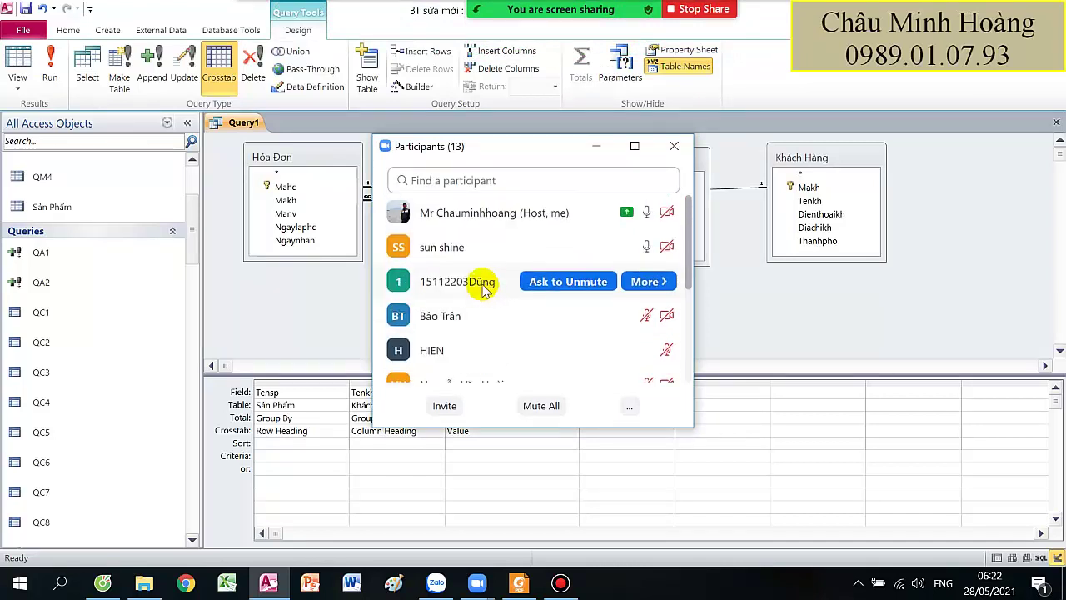
left_click(596, 147)
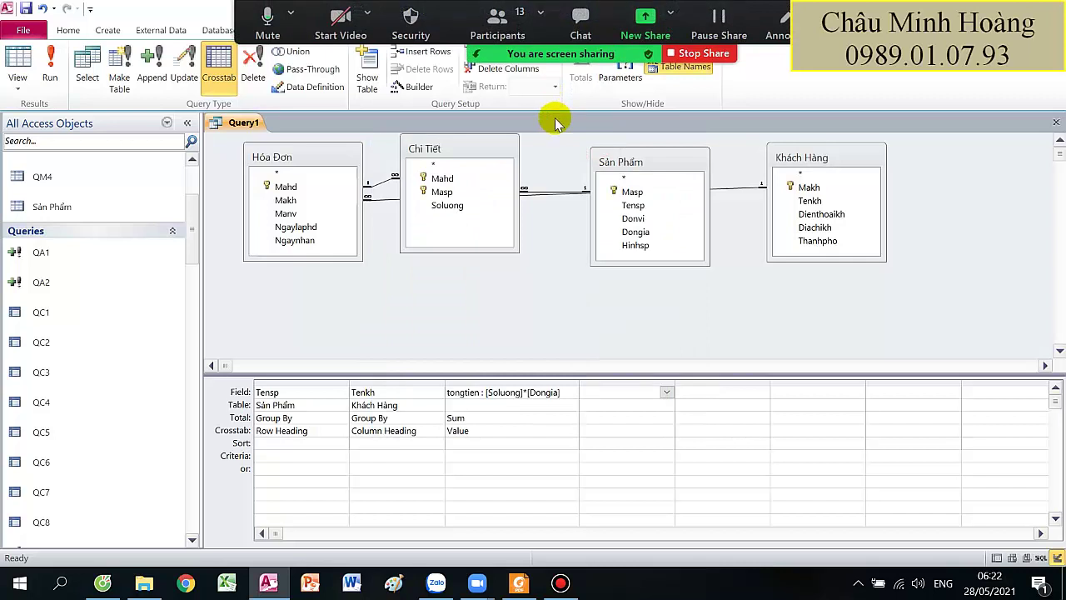
left_click(580, 17)
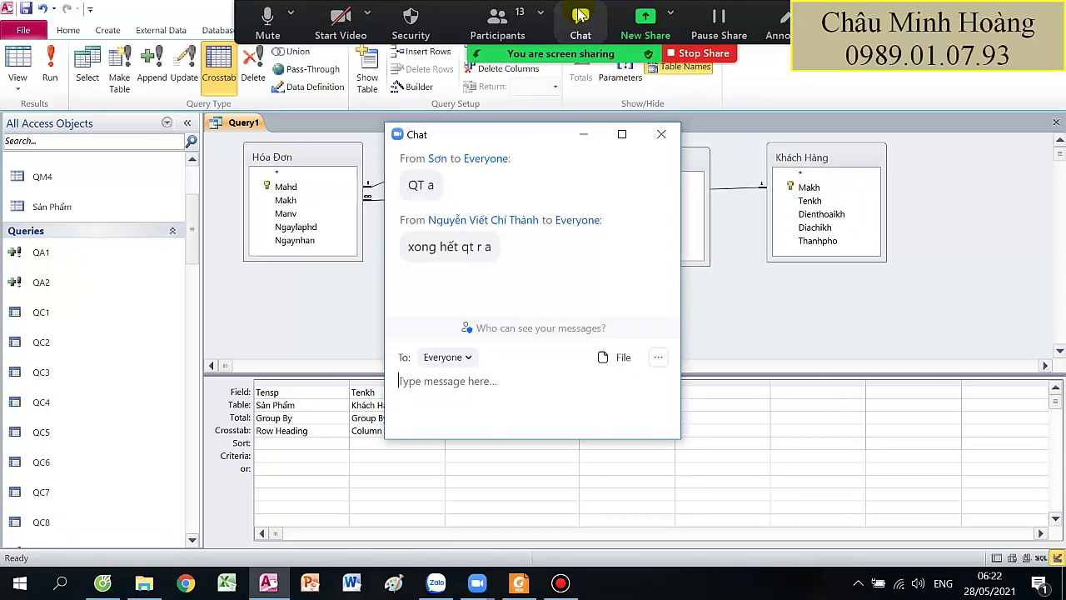
left_click(583, 134)
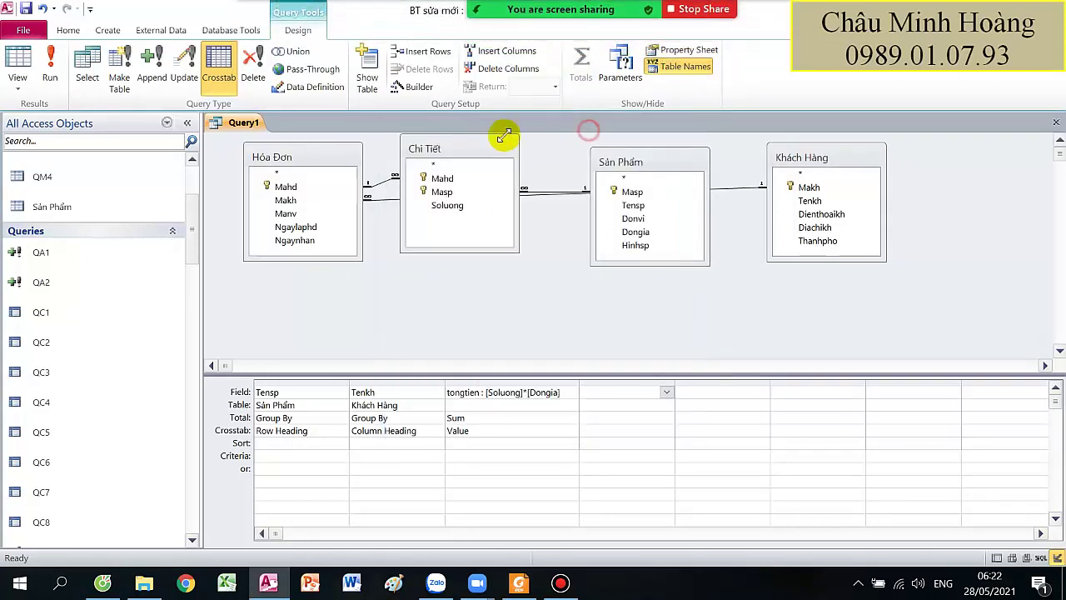
Close the crosstab query without saving its design changes.
left_click(1057, 122)
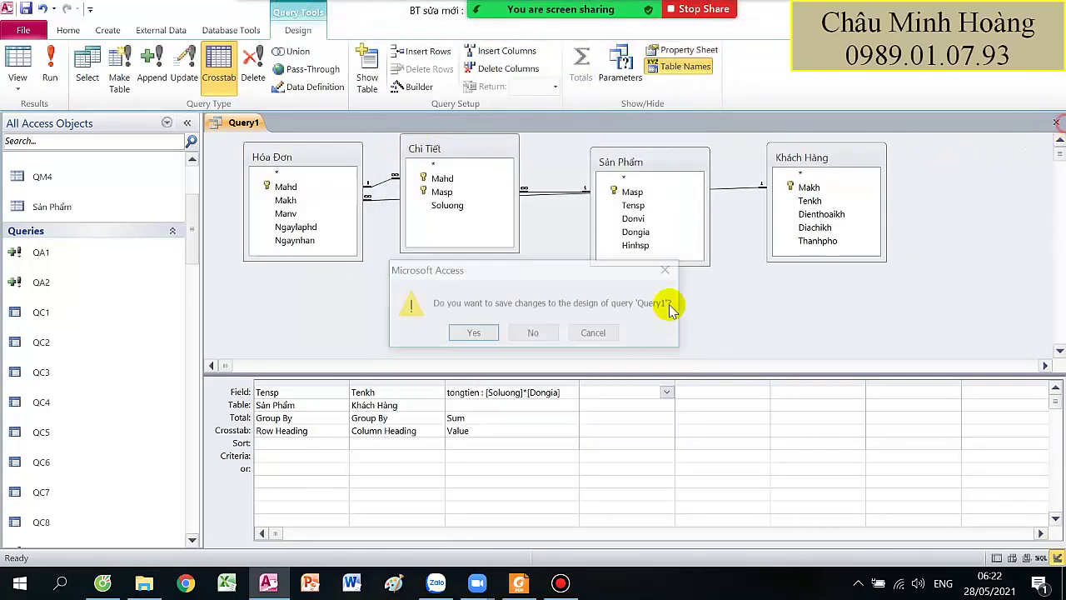
left_click(534, 334)
scroll(114, 333, "up", 5)
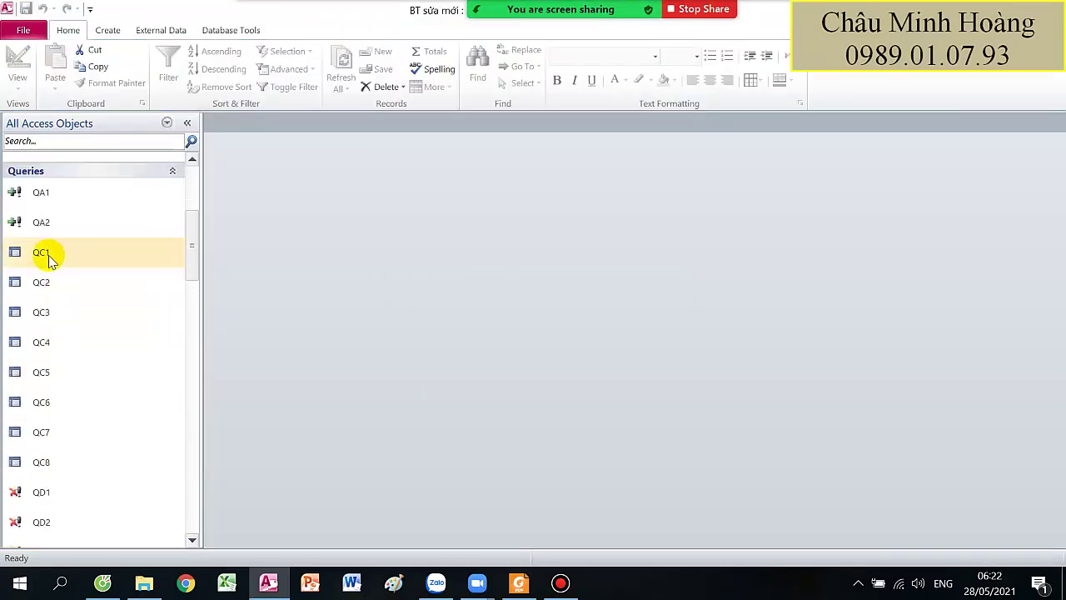
Create a new query in design view with the tables Chi Tiết, Hóa Đơn, Khách Hàng, Nhân Viên and Sản Phẩm.
left_click(107, 30)
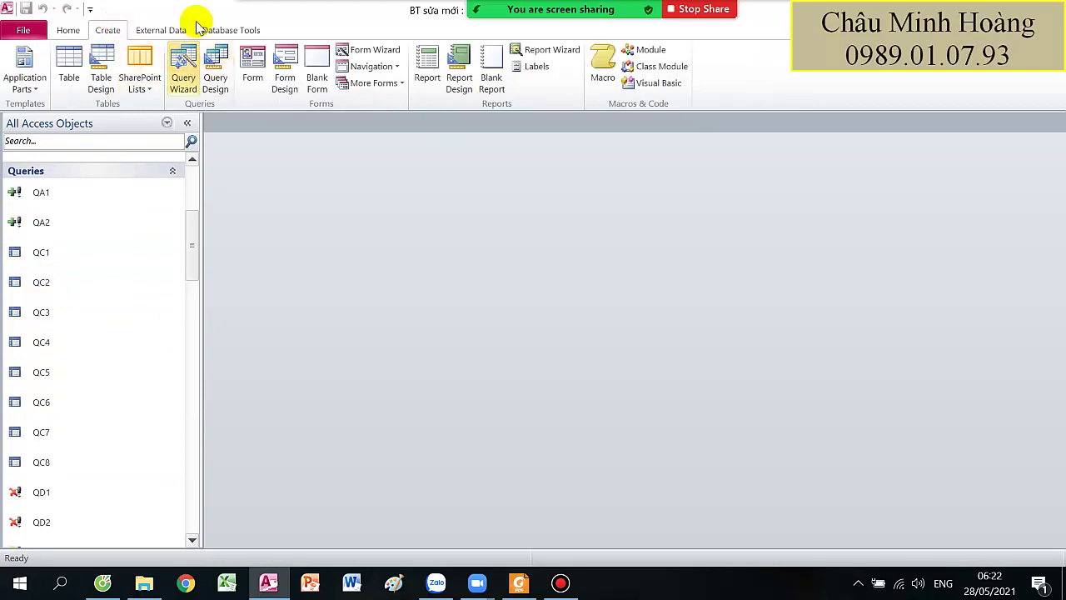
left_click(215, 71)
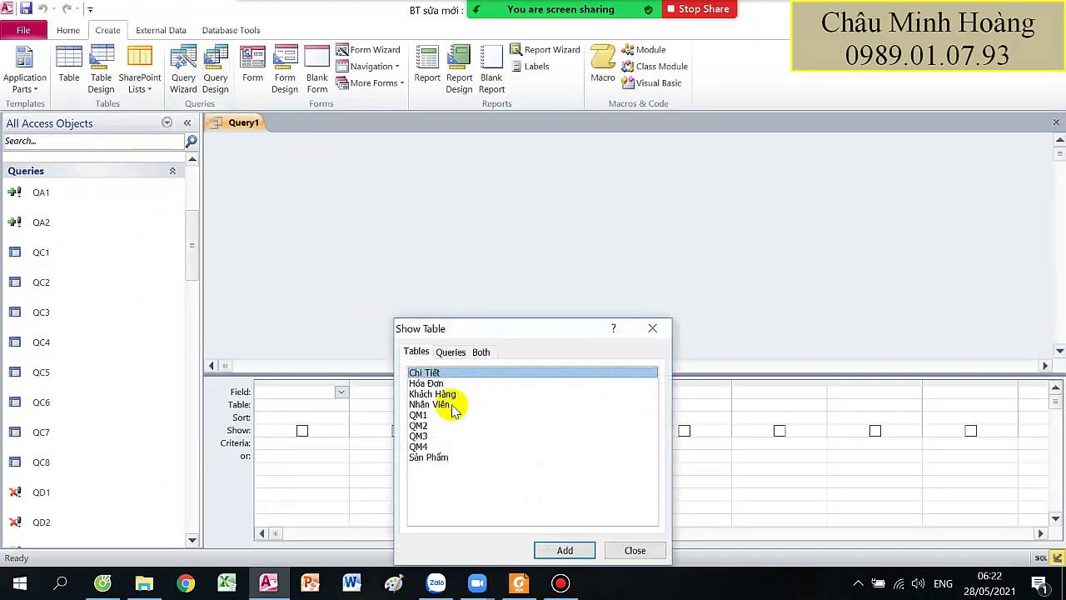
left_click_drag(452, 405, 452, 370)
left_click(434, 457, "ctrl")
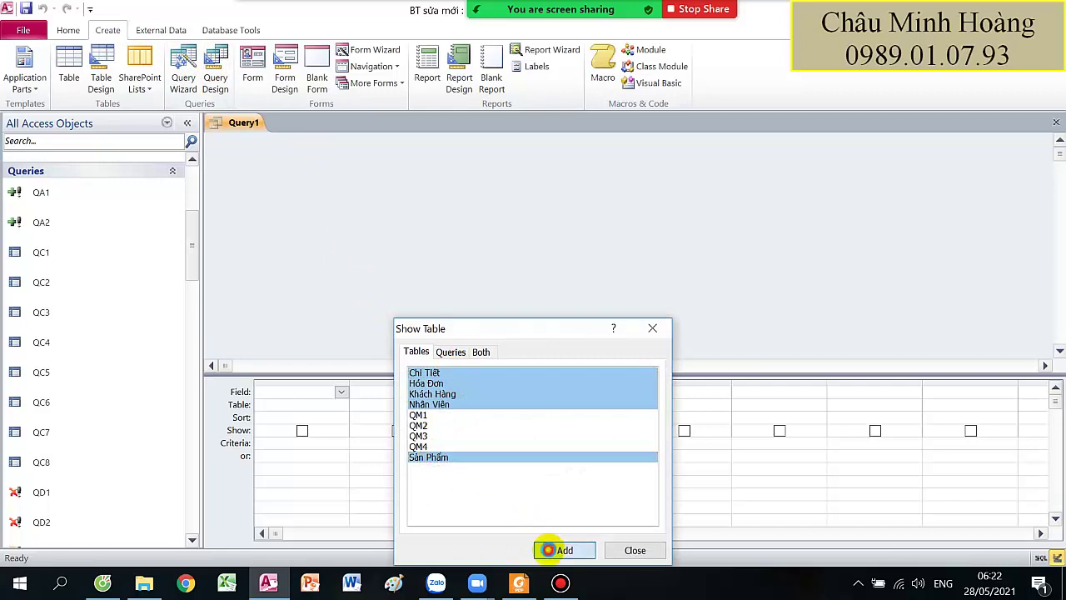
left_click(554, 550)
left_click(662, 549)
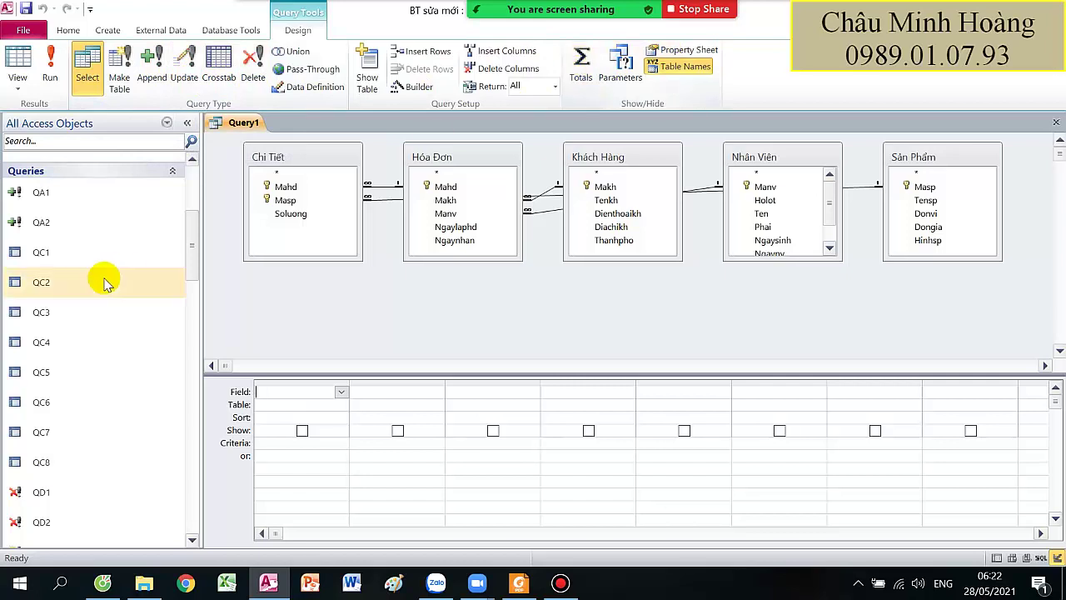
Look through the saved queries and read the Crosstab Query exercises in BaiTapTH_Access1.pdf in Foxit Reader, returning to Access.
scroll(69, 371, "down", 7)
scroll(70, 371, "down", 4)
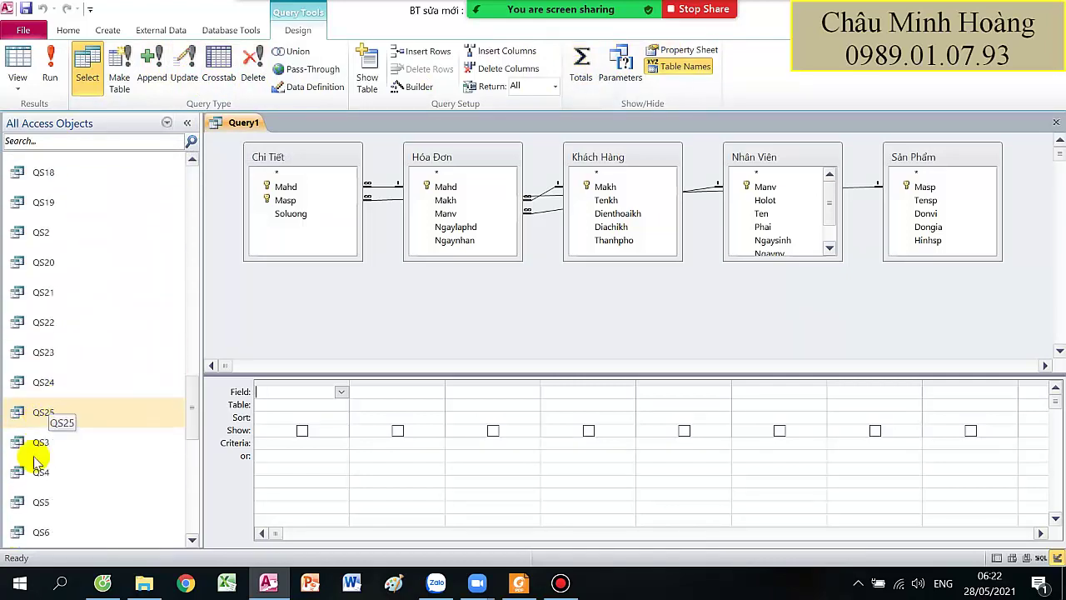
scroll(50, 424, "down", 3)
scroll(74, 425, "down", 5)
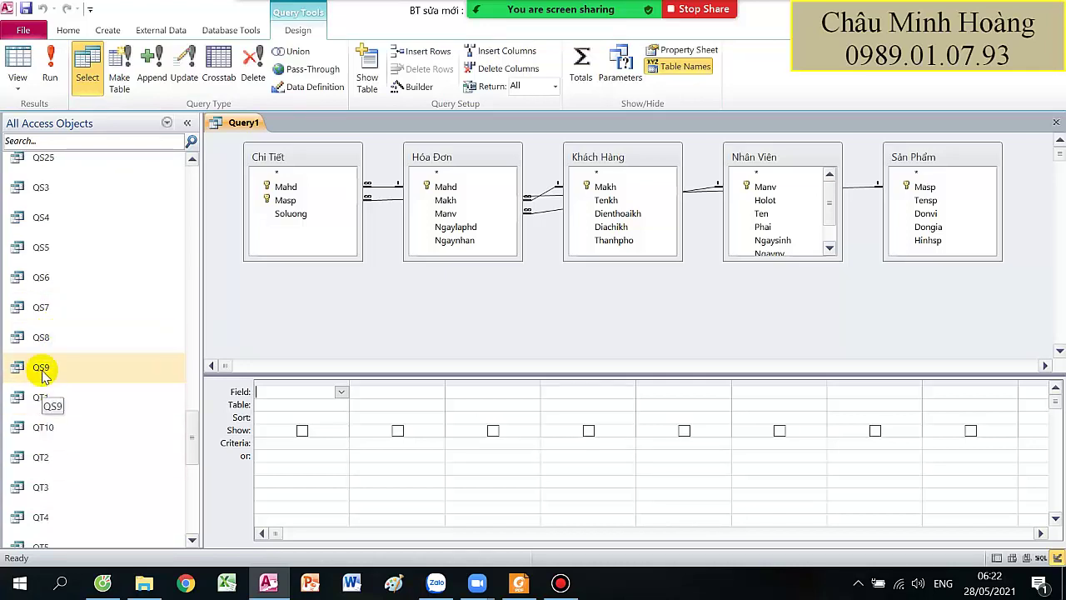
scroll(40, 375, "up", 2)
scroll(58, 360, "up", 8)
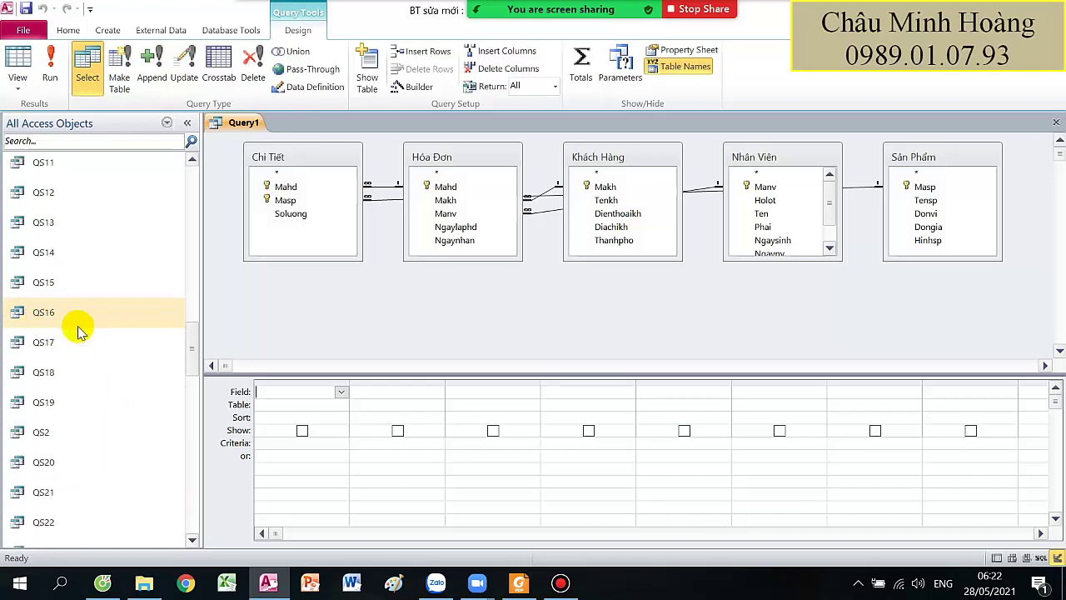
scroll(77, 313, "up", 2)
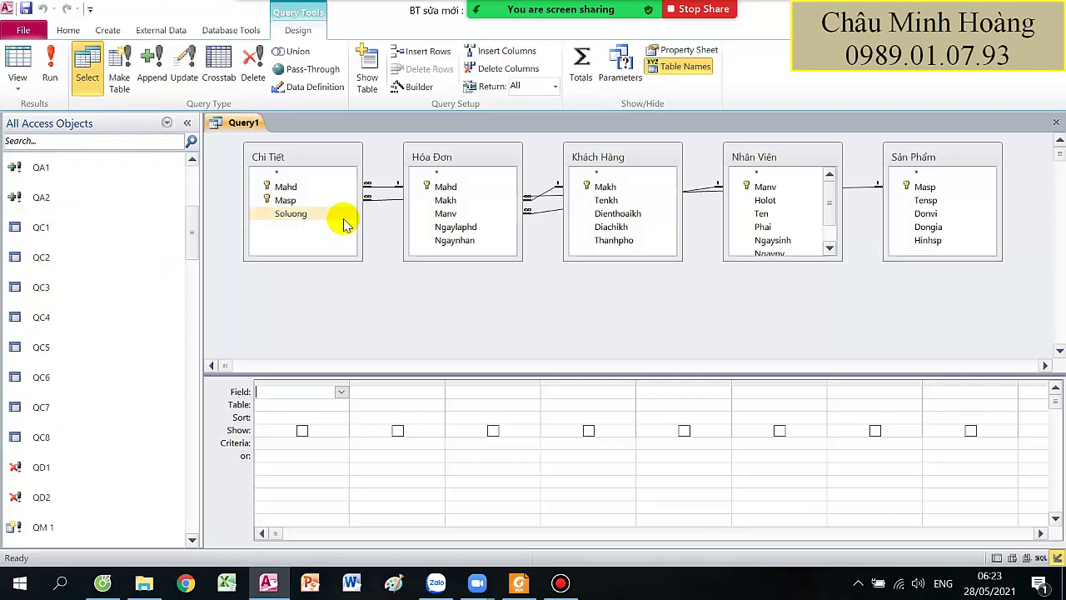
left_click(517, 586)
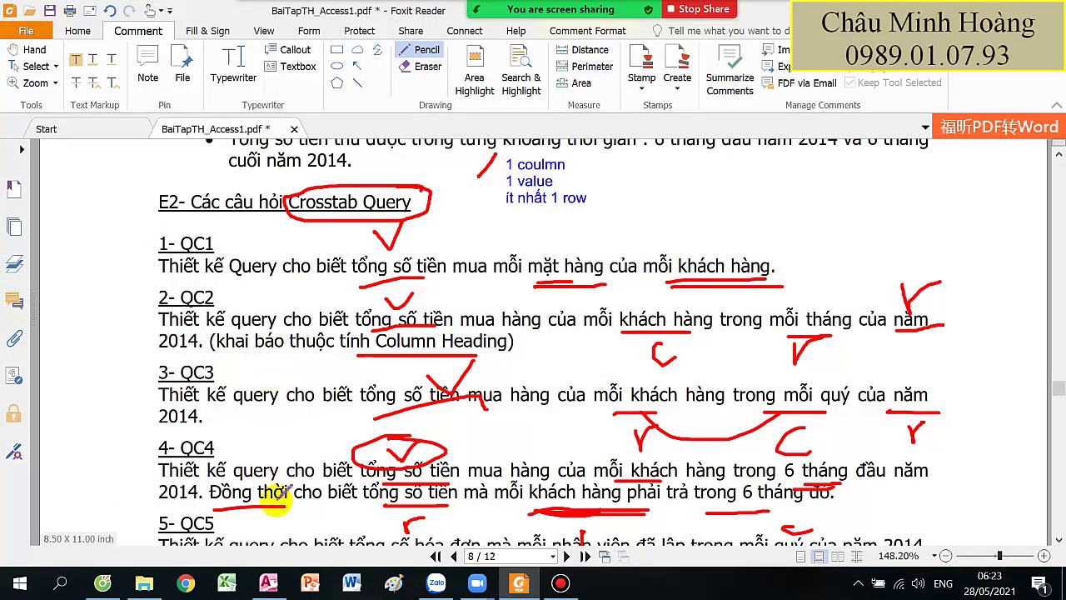
left_click(268, 583)
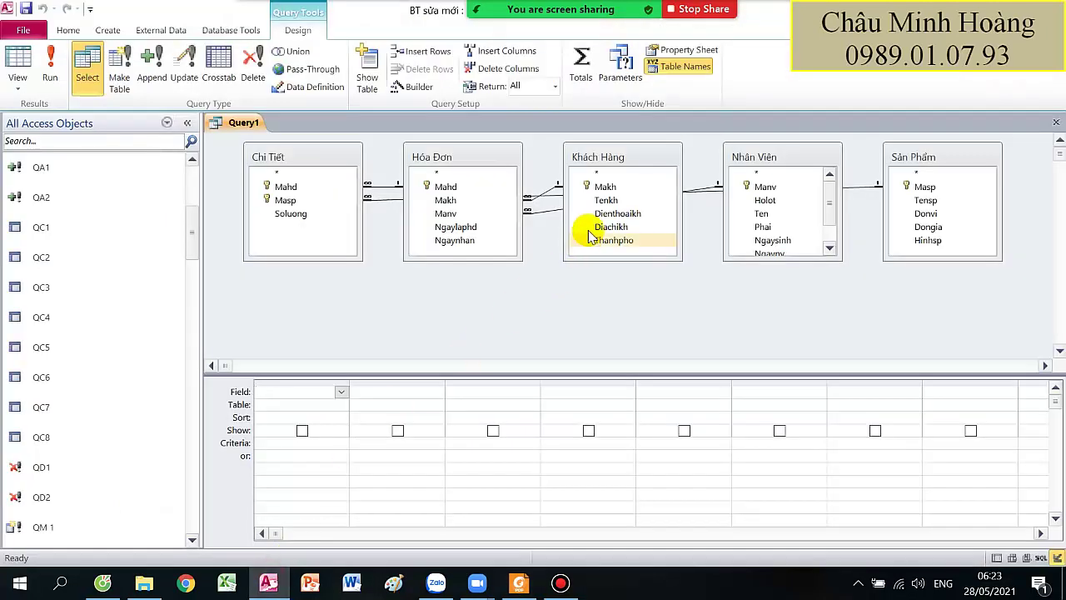
Add the Tenkh field and the calculated field thang: "Tháng " & Month([Ngaylaphd]) to the query, run it and return to its design.
double_click(605, 200)
left_click(396, 391)
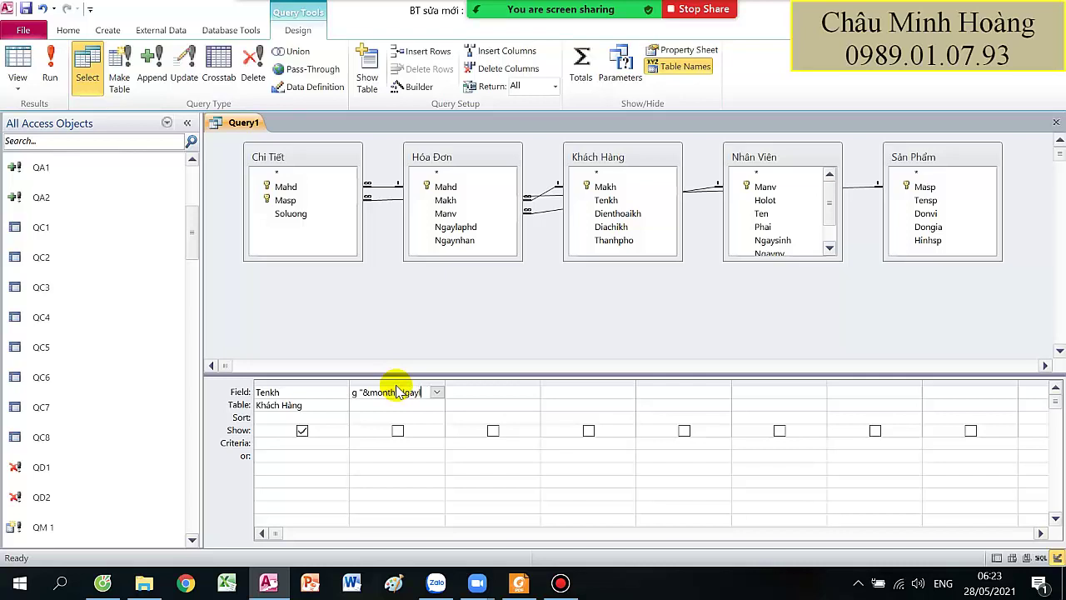
key("Tab")
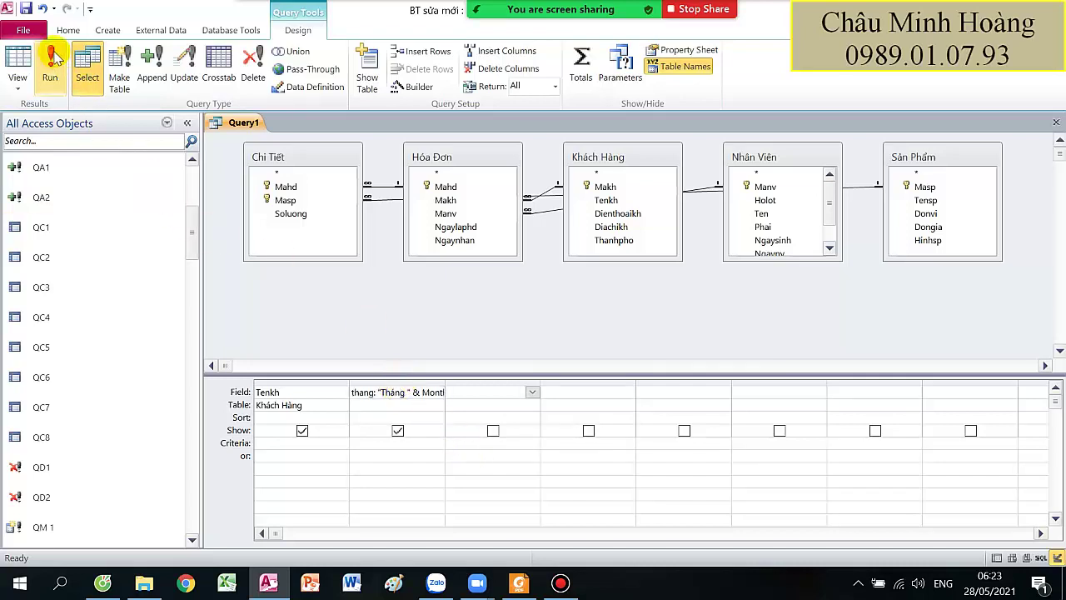
left_click(53, 58)
left_click(21, 57)
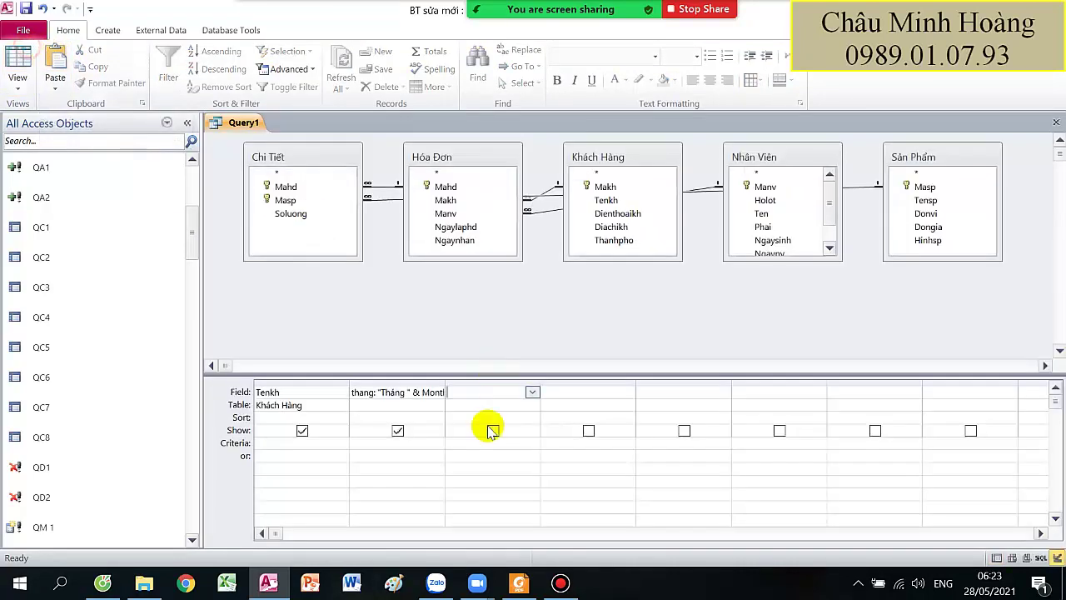
View the full expression of the thang field in the Zoom window.
right_click(393, 391)
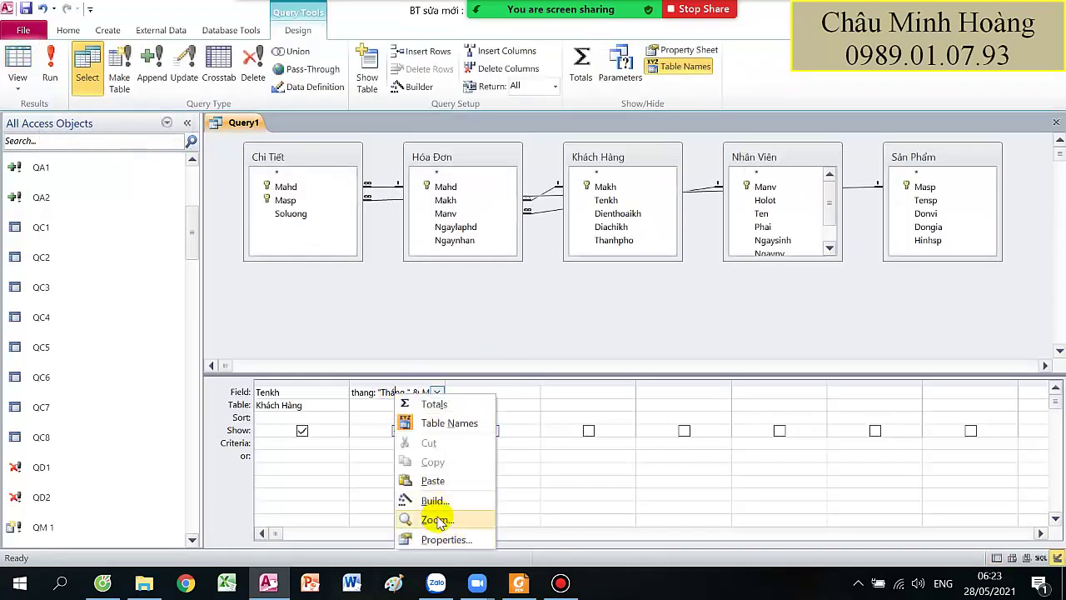
left_click(435, 517)
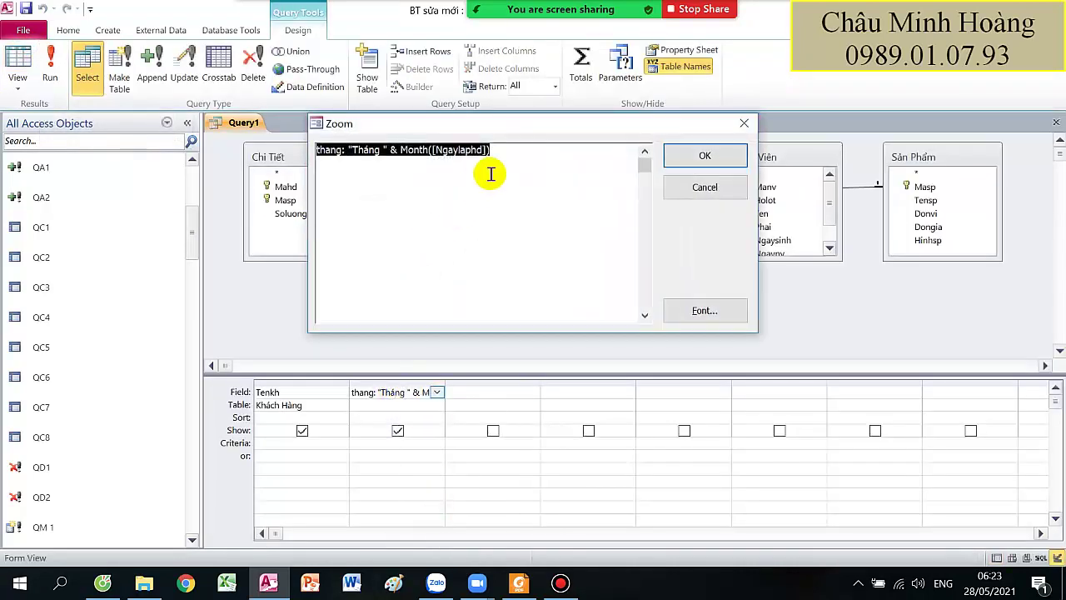
left_click(683, 157)
Open the thang expression in the Zoom window and set the window's font size to 16.
right_click(399, 403)
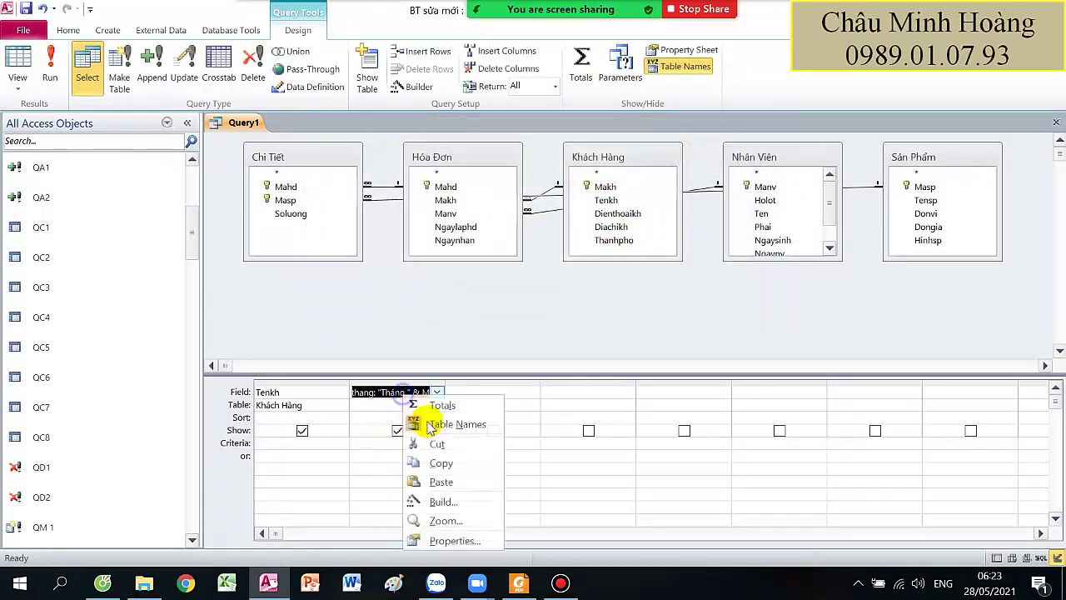
left_click(440, 528)
left_click(713, 309)
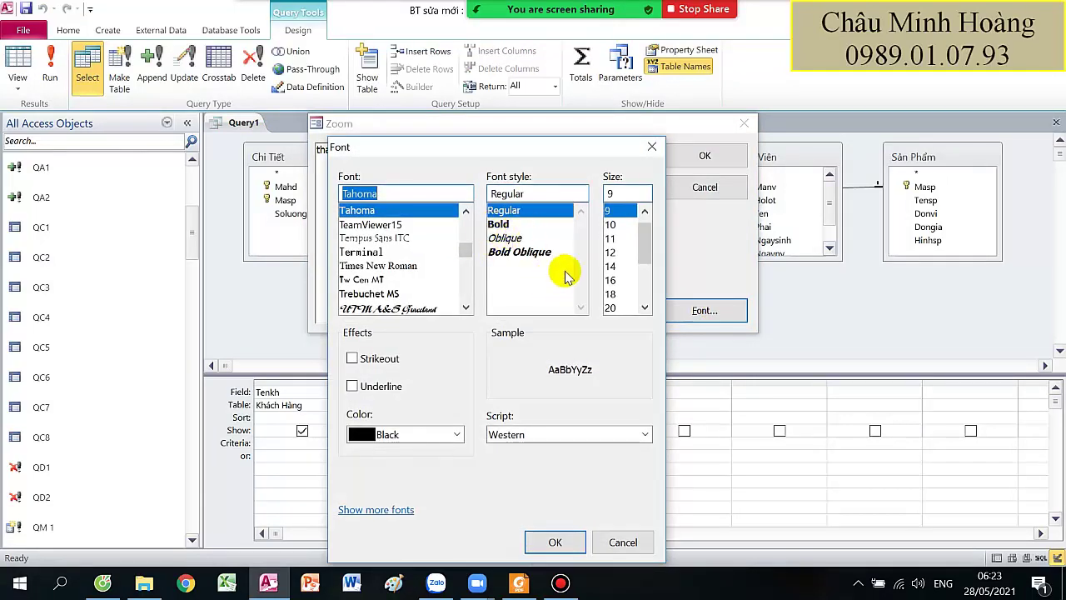
left_click(611, 280)
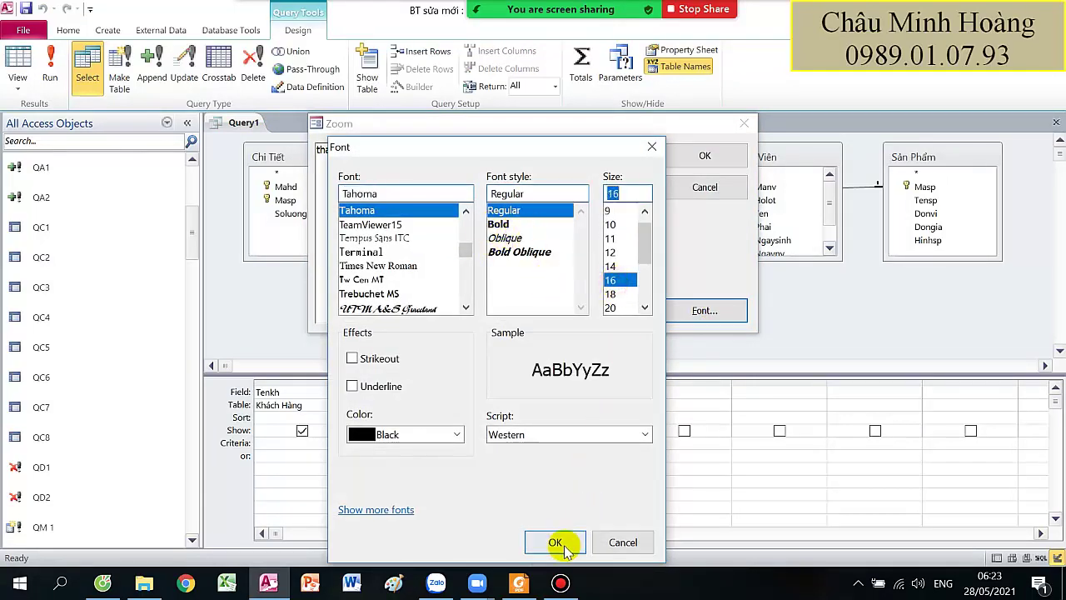
left_click(555, 543)
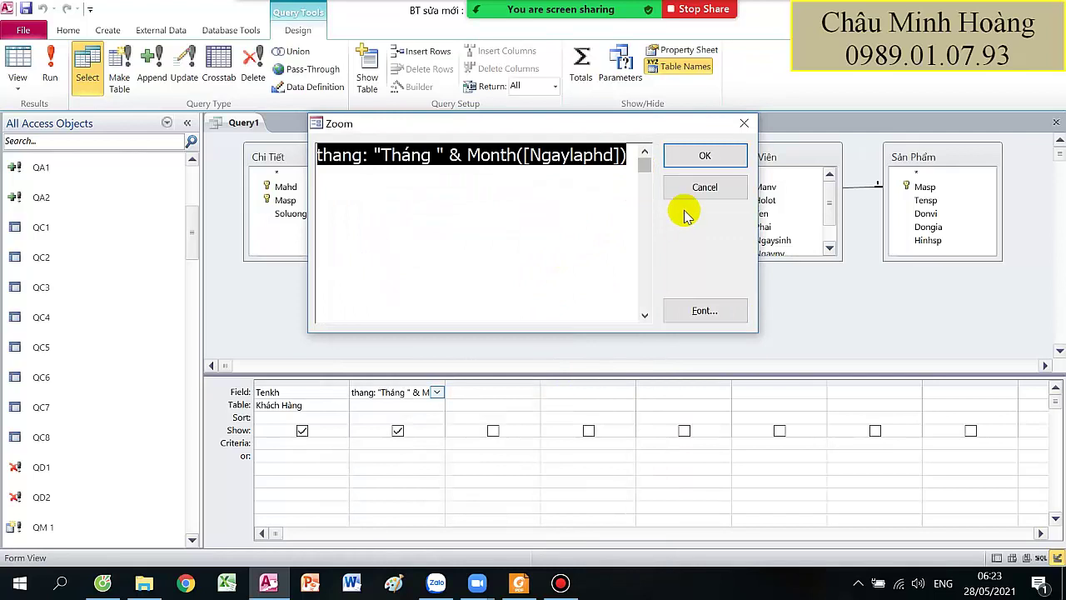
Change the Zoom window's font to Times New Roman, size 20.
left_click(702, 310)
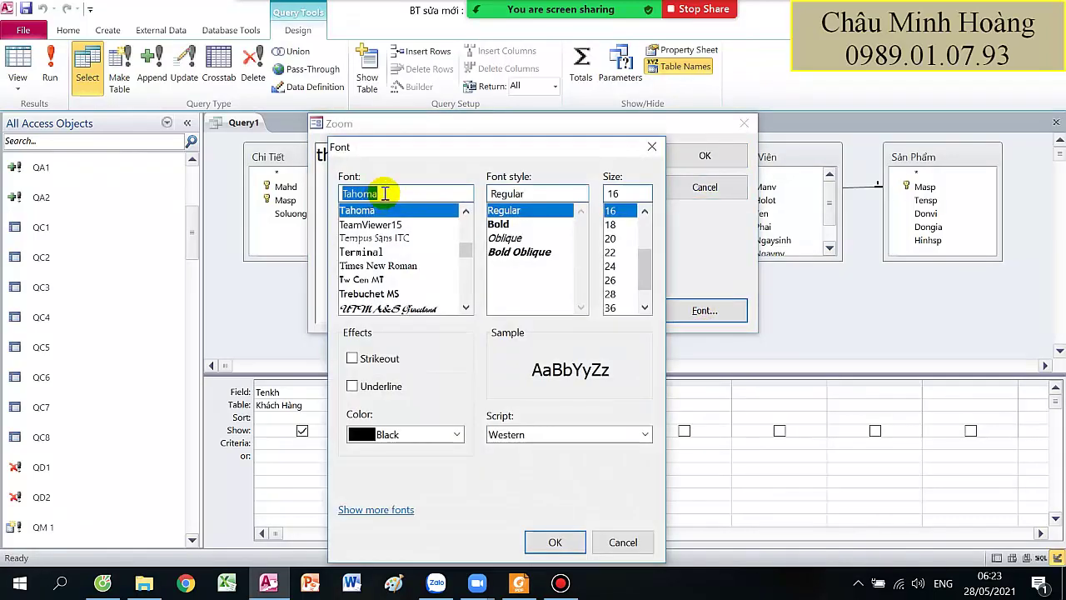
type("tim")
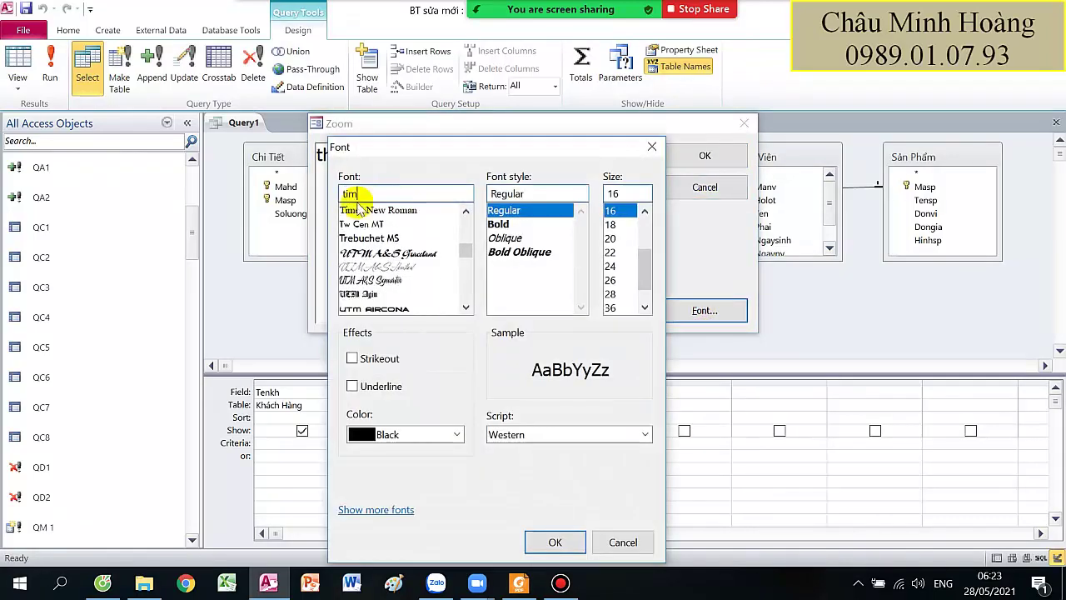
left_click(394, 210)
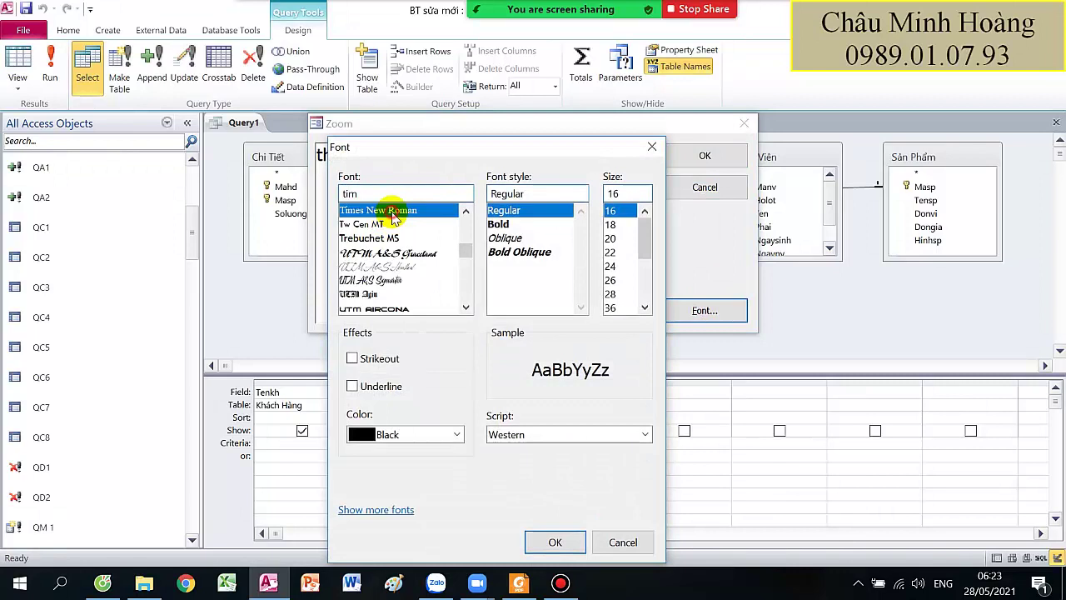
left_click(618, 240)
left_click(550, 543)
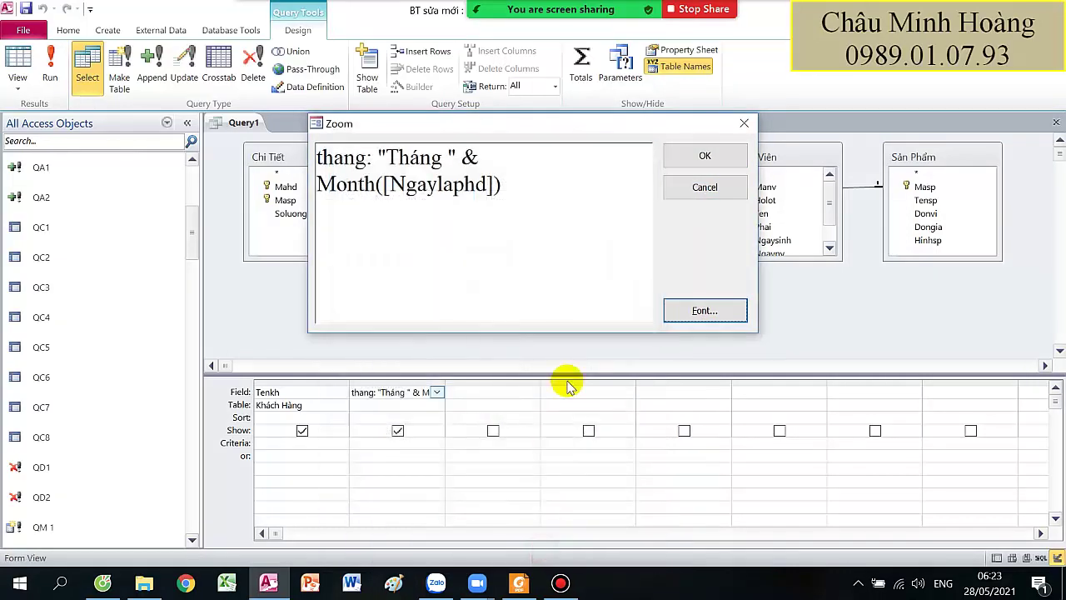
Examine each part of the thang expression in the Zoom window, close it, run the query and return to its design.
left_click(543, 225)
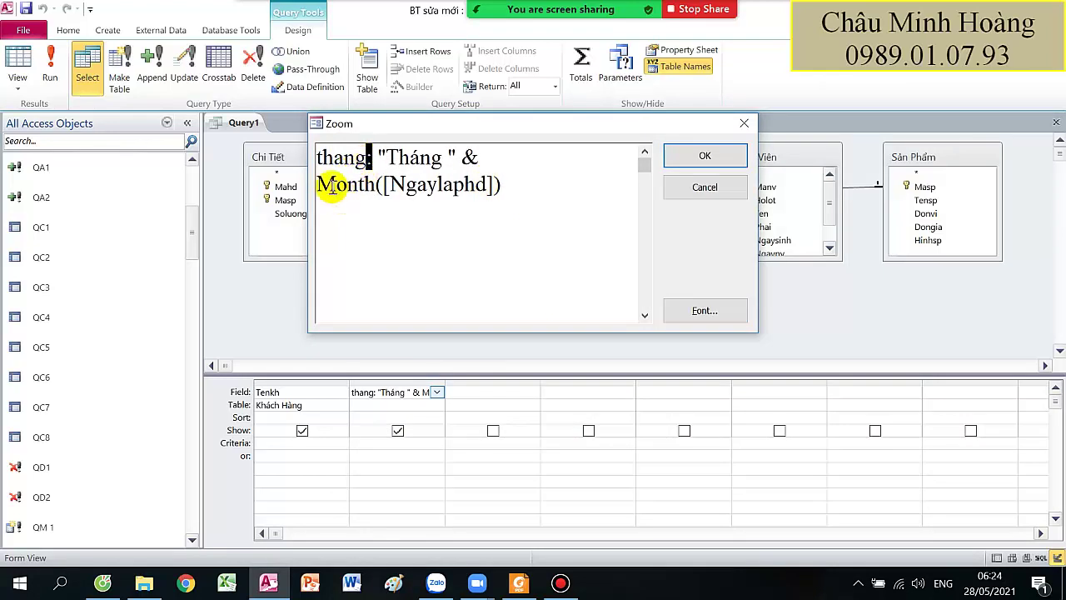
left_click_drag(378, 159, 465, 156)
left_click(449, 157)
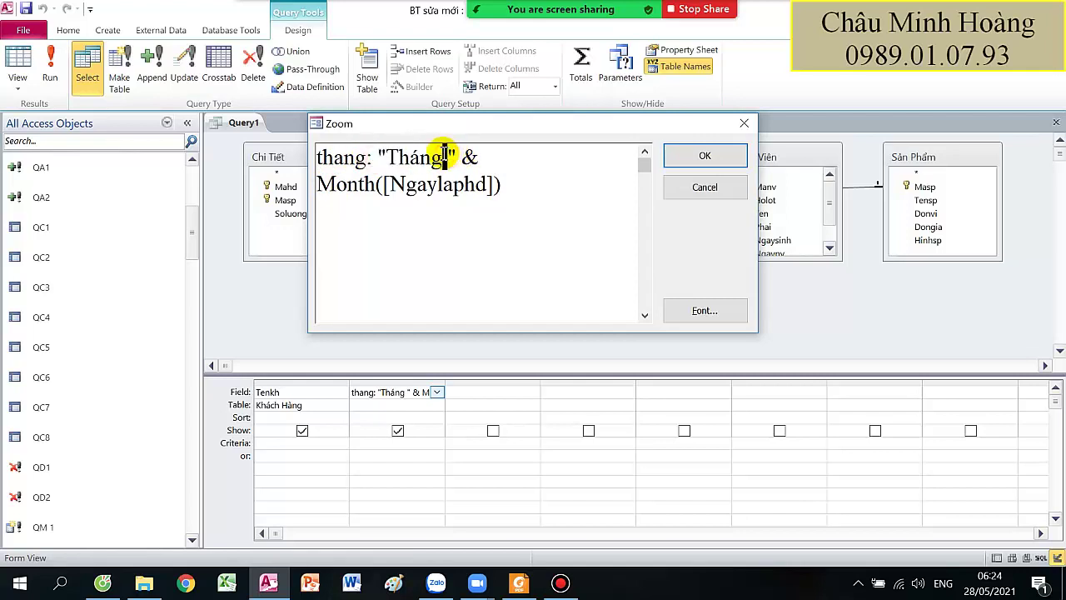
left_click_drag(463, 160, 372, 156)
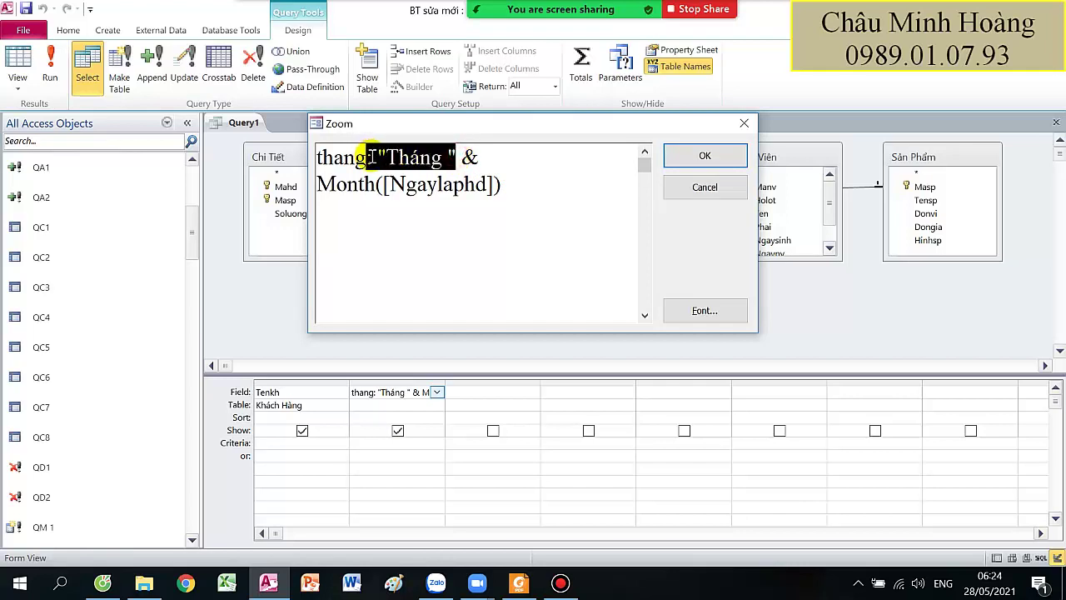
left_click(462, 158)
left_click_drag(358, 185, 519, 185)
left_click(513, 181)
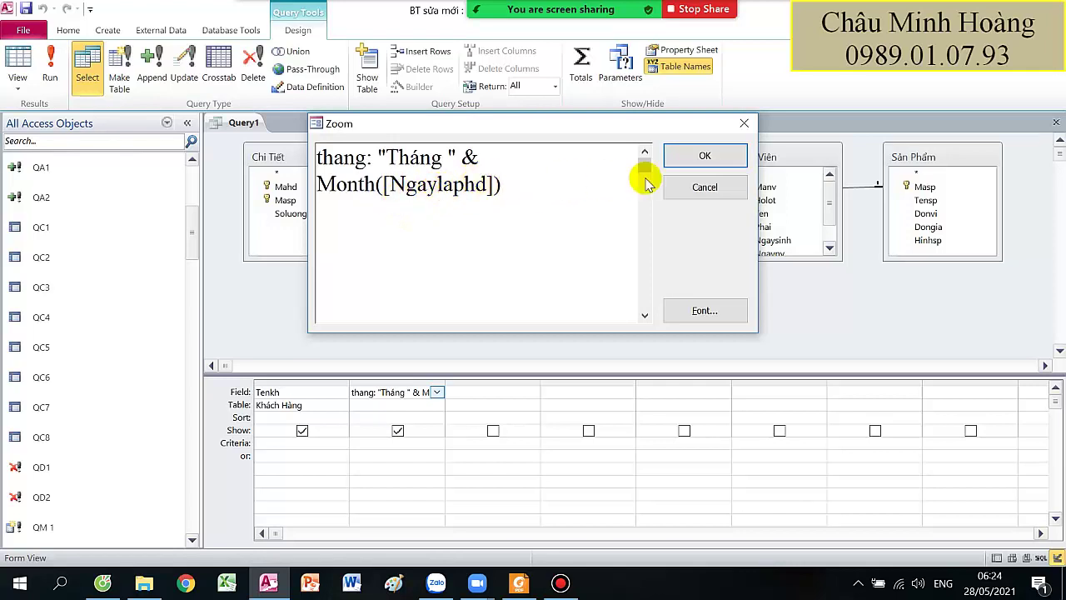
left_click(688, 167)
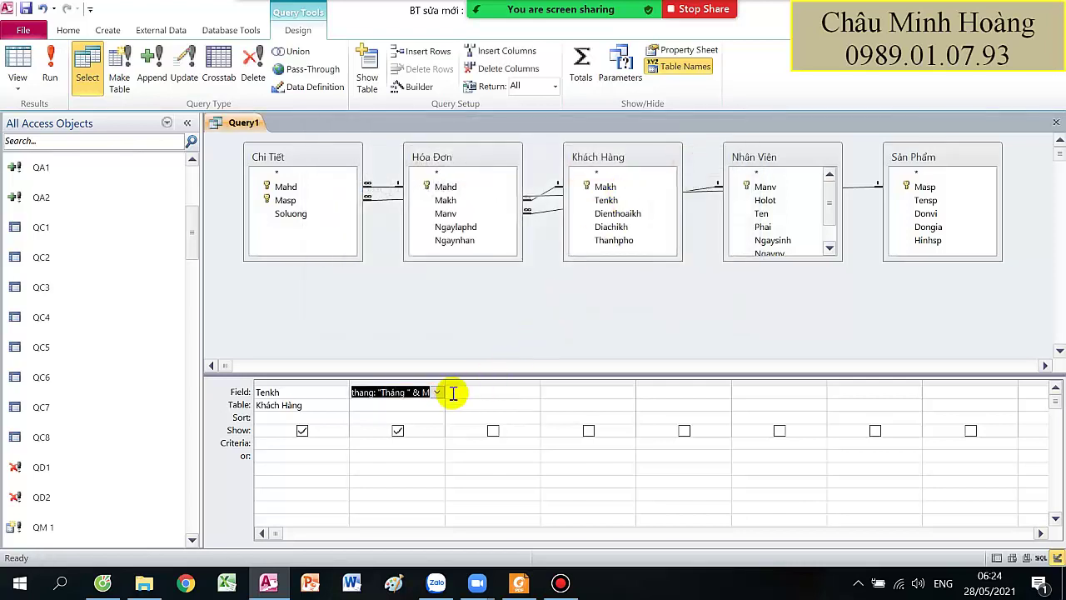
left_click(50, 66)
left_click(18, 66)
Add the calculated field nam: "Năm " & Year([Ngaylaphd]) in the next empty column, run the query and return to its design.
right_click(470, 396)
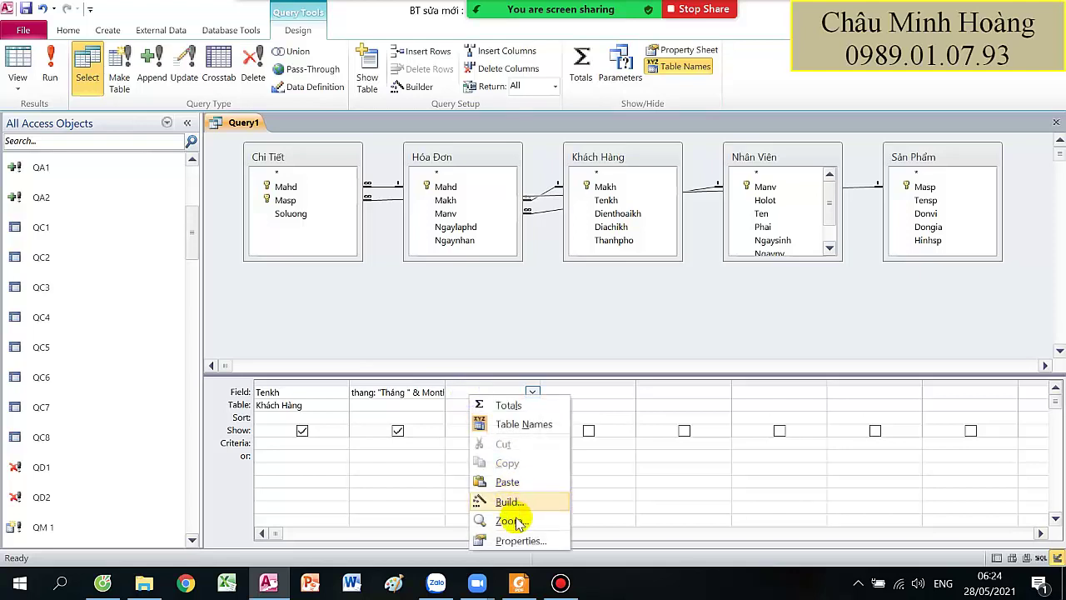
left_click(500, 515)
type("nam:\"Năm \"&year([Ngaylaphd")
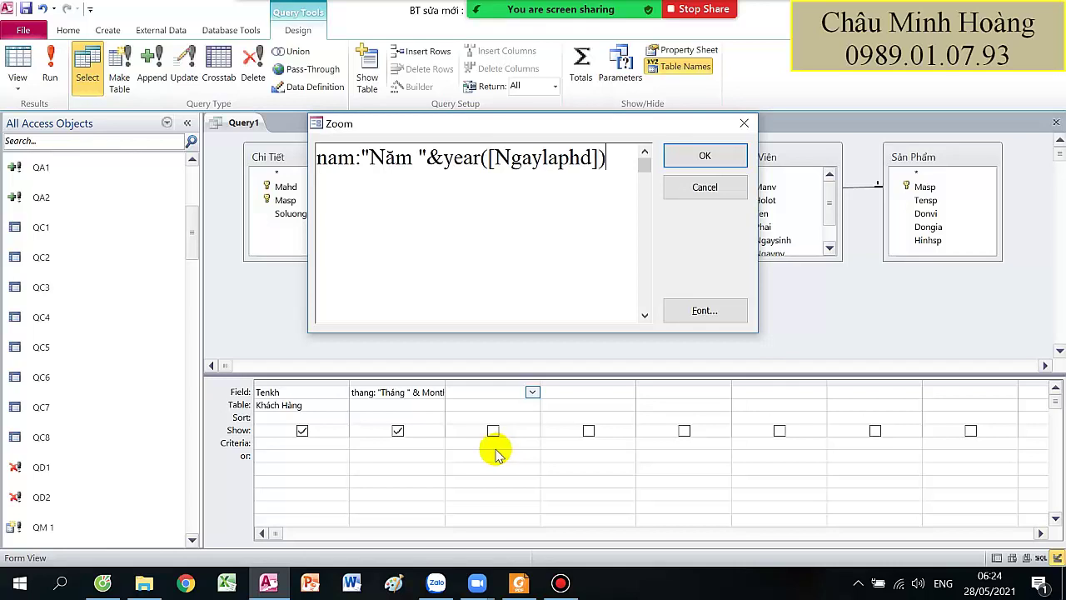
left_click(692, 154)
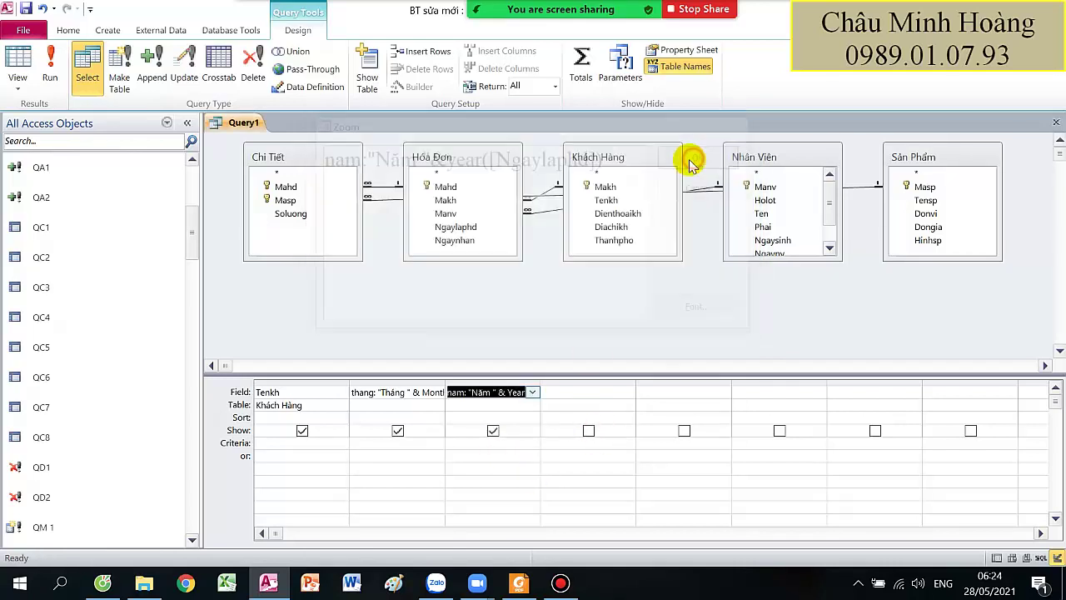
left_click(52, 70)
left_click(18, 66)
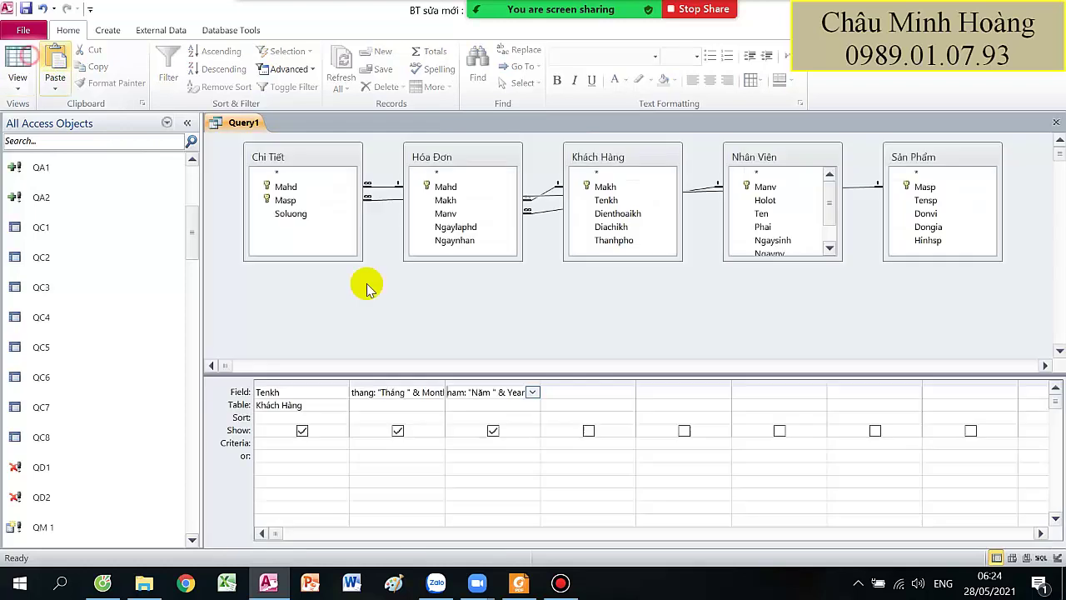
View the full nam expression in the Zoom window and check the QC2 requirements in BaiTapTH_Access1.pdf.
right_click(477, 396)
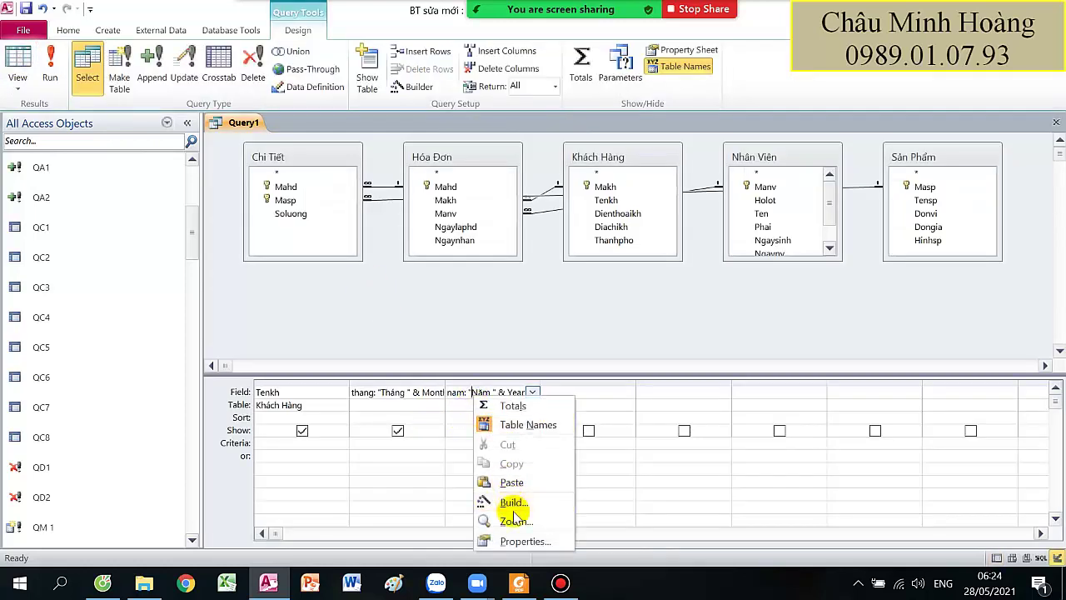
left_click(513, 520)
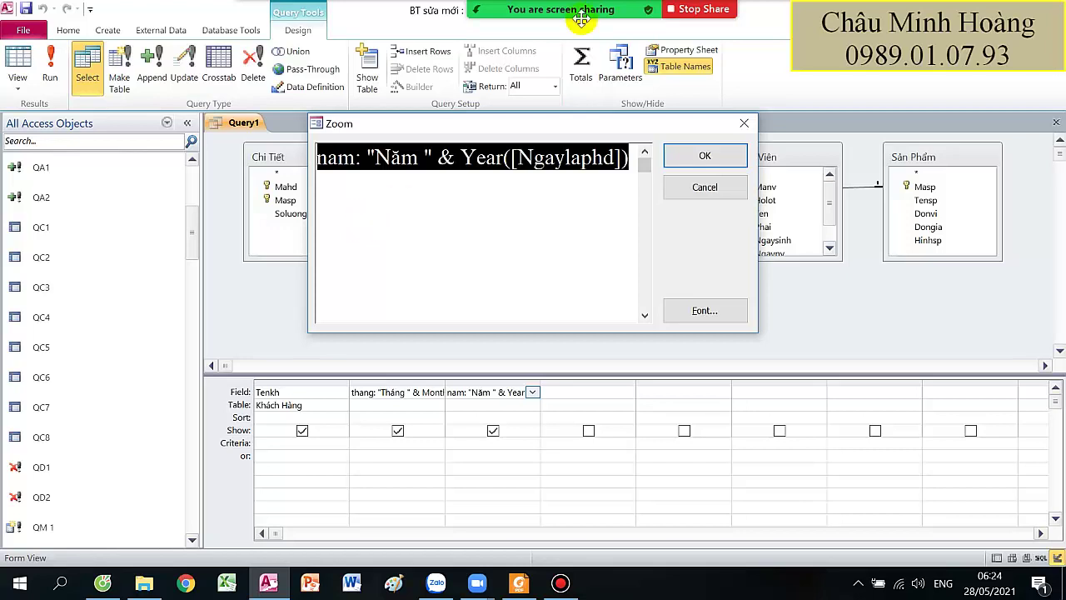
left_click(685, 155)
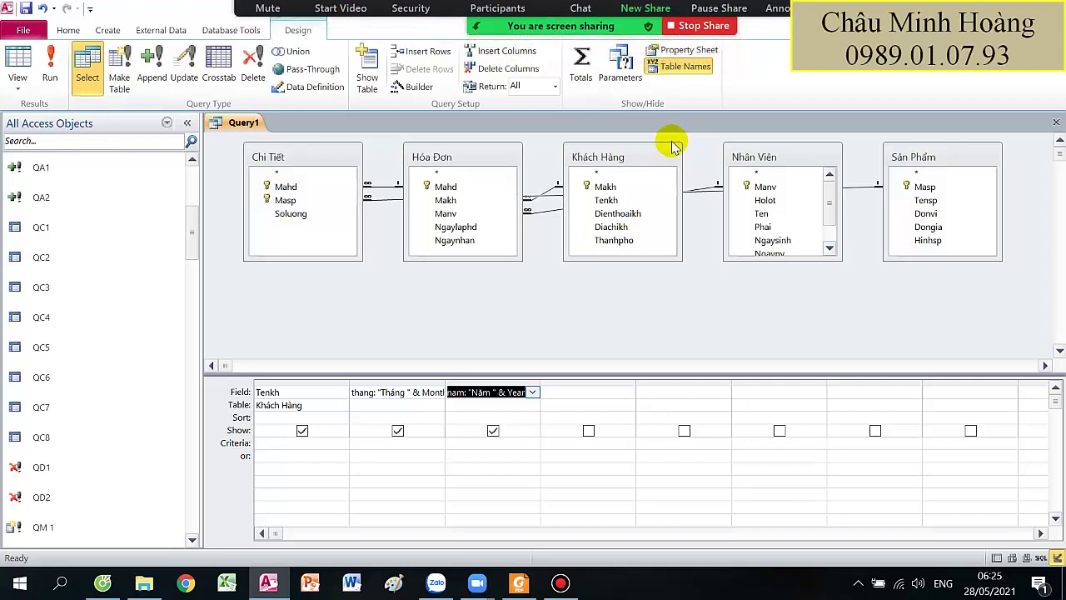
mouse_move(655, 8)
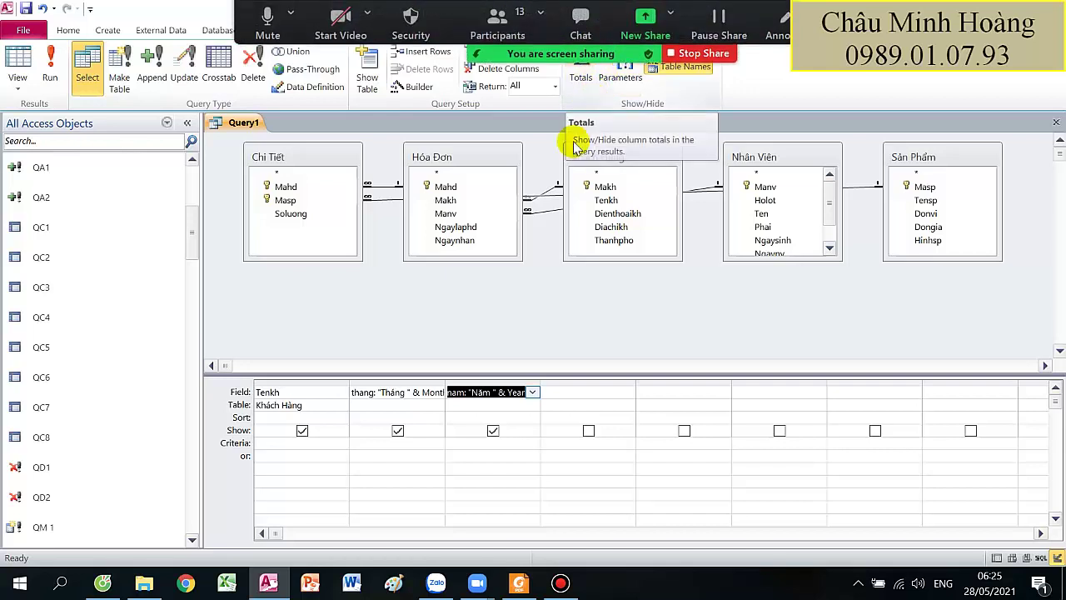
left_click(515, 582)
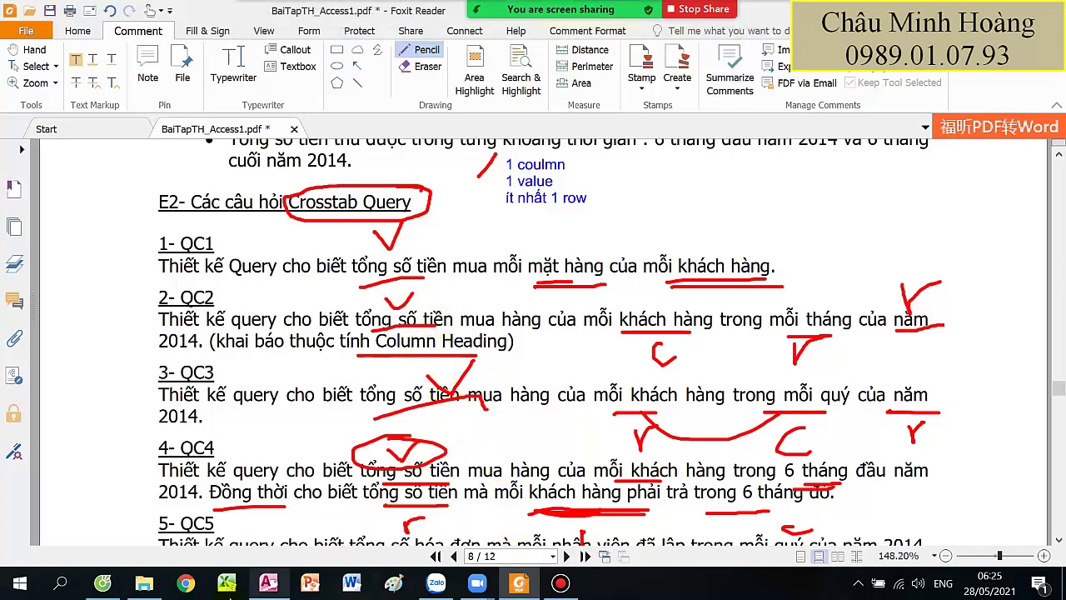
left_click(268, 582)
Add the calculated field tongtien: [Soluong]*[Dongia] after the nam column, run the query and return to its design.
left_click(554, 392)
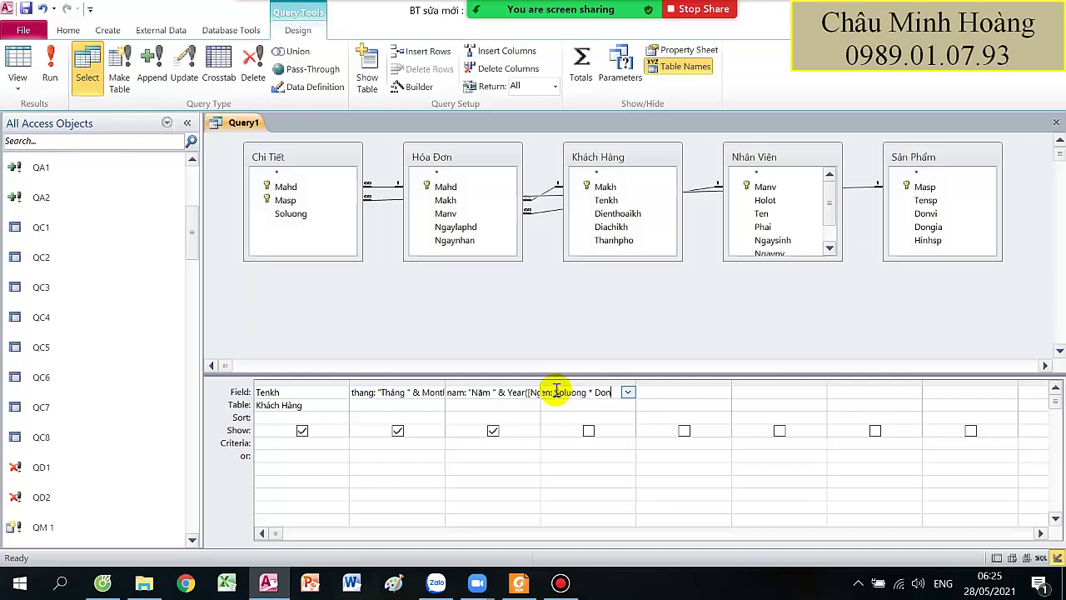
key("Return")
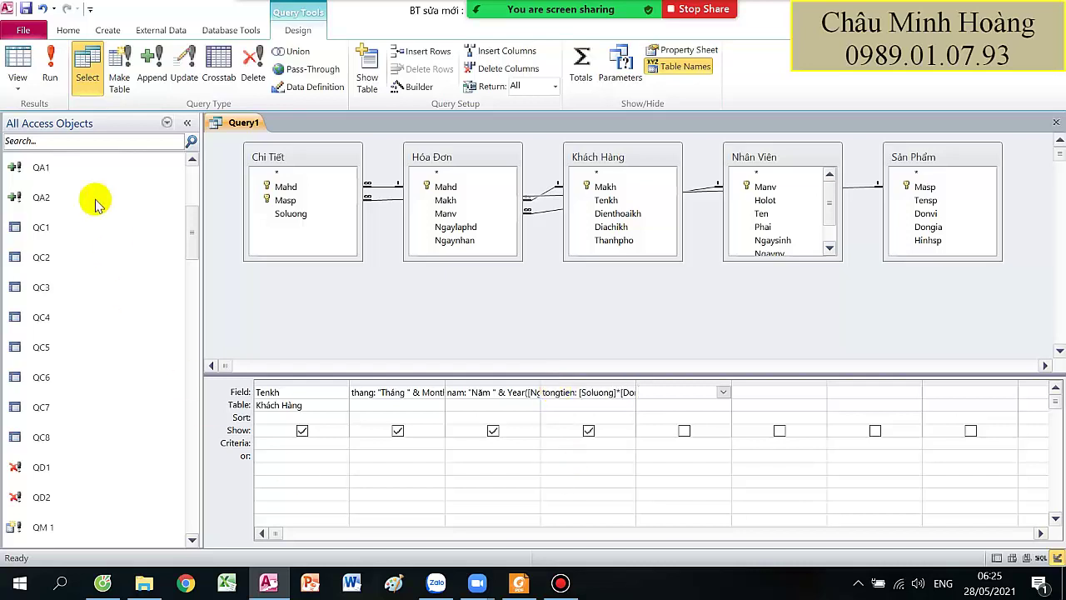
left_click(50, 73)
left_click(18, 66)
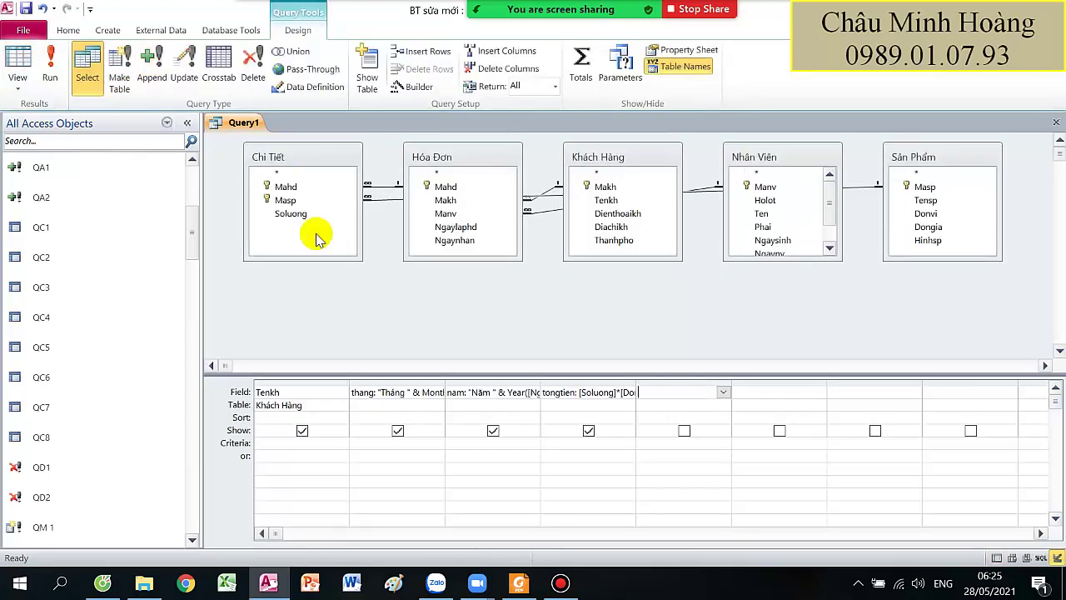
View the full tongtien expression in the Zoom window and recheck the QC2 wording in the exercise PDF.
right_click(577, 391)
left_click(611, 512)
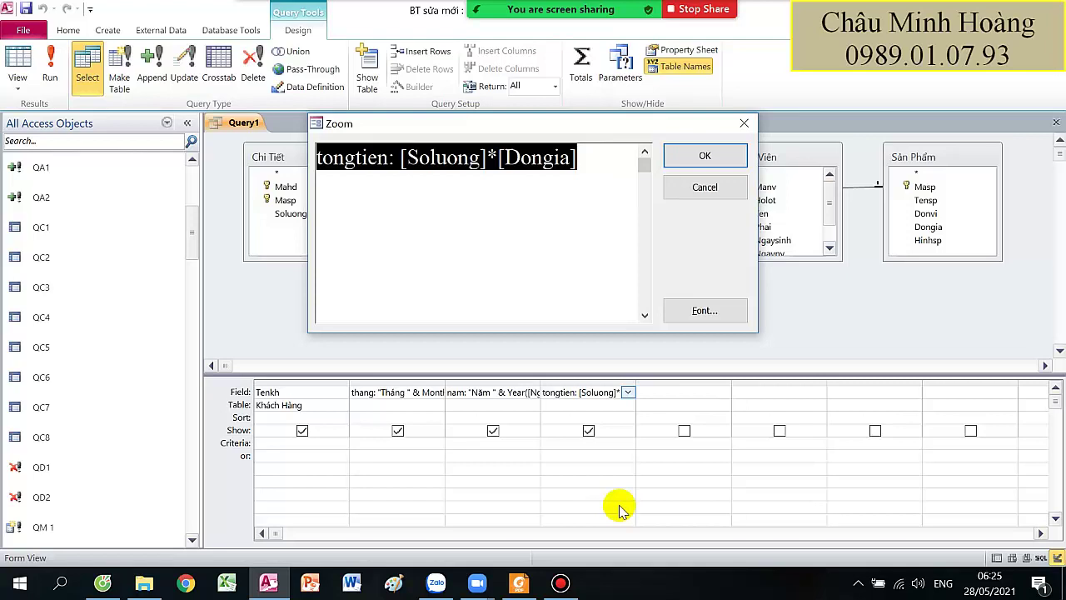
left_click(737, 158)
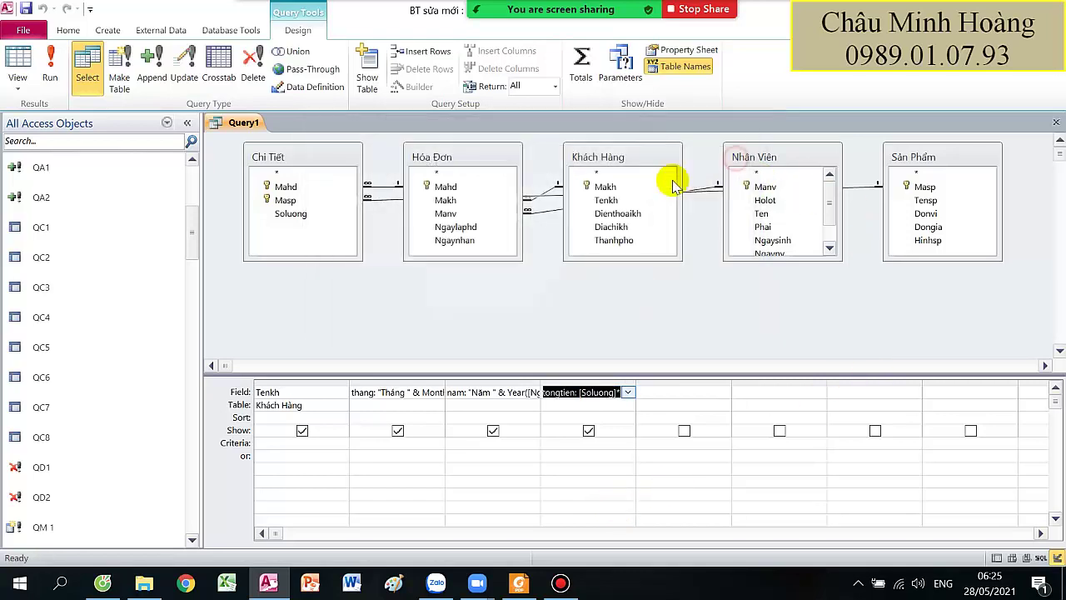
left_click(518, 583)
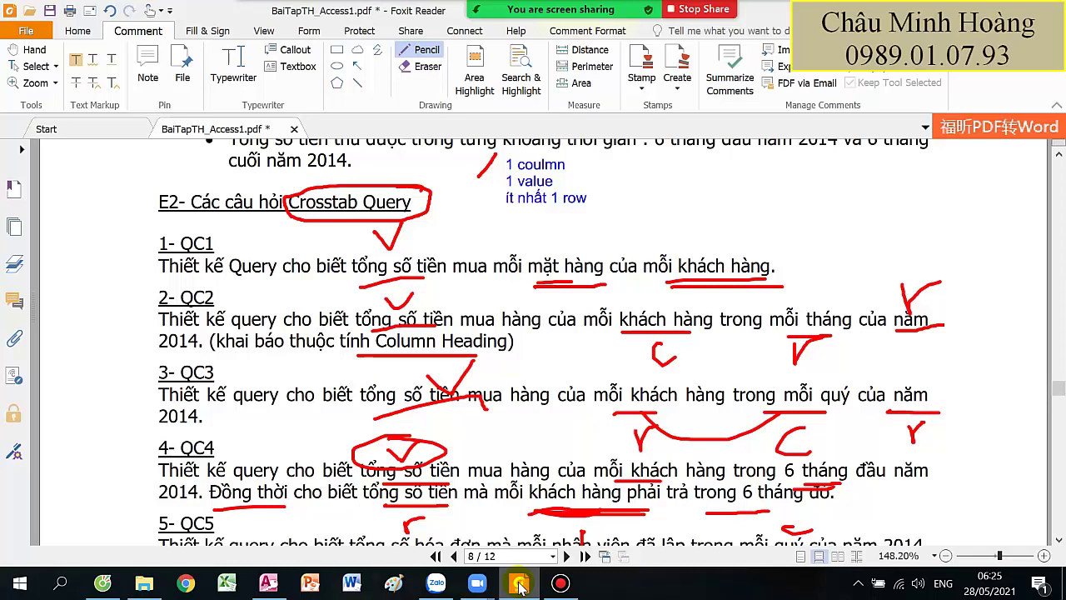
left_click(518, 583)
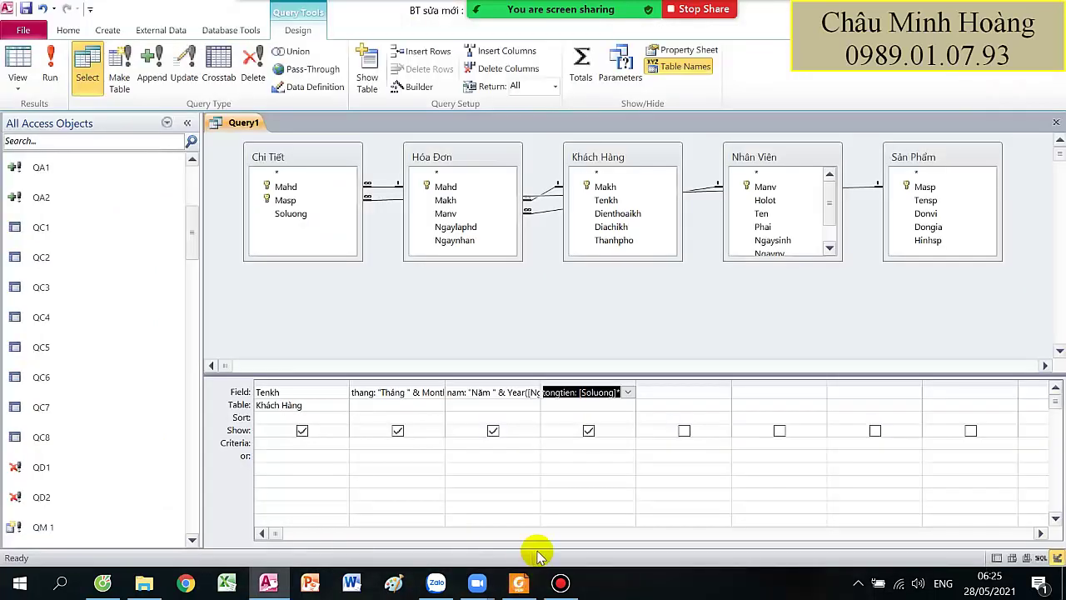
Set the criterion "Năm 2014" for the nam field, run the query to review its records and return to its design.
left_click(473, 441)
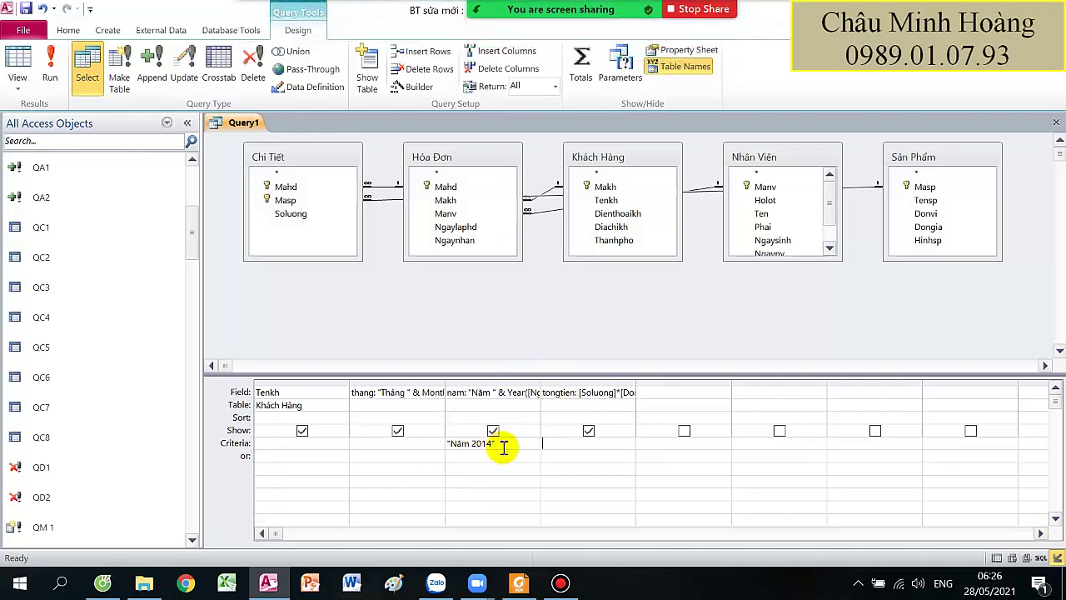
left_click_drag(503, 446, 438, 445)
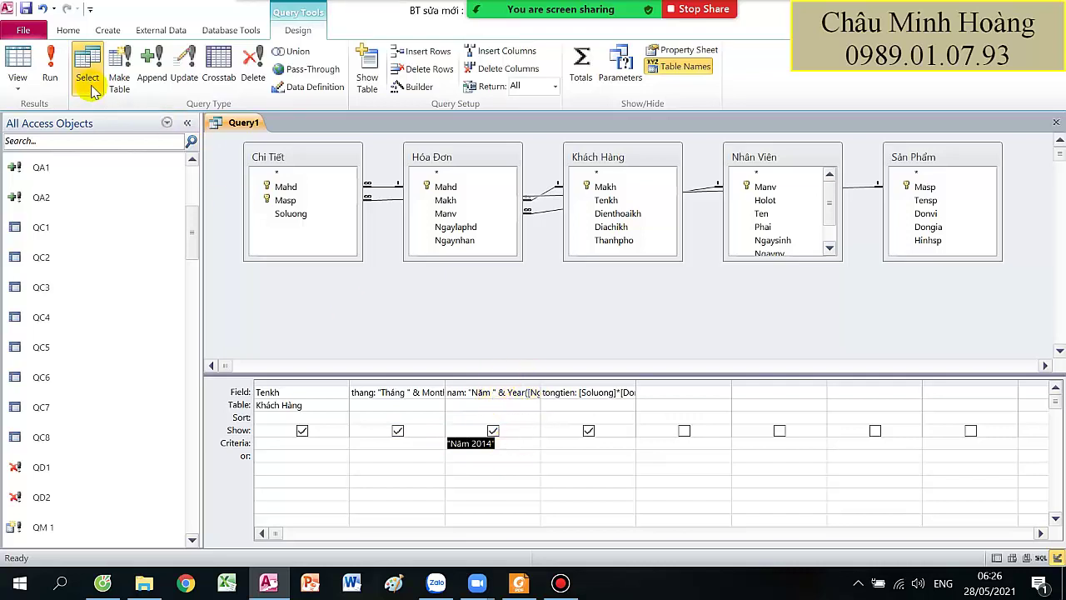
left_click(50, 65)
scroll(548, 291, "down", 6)
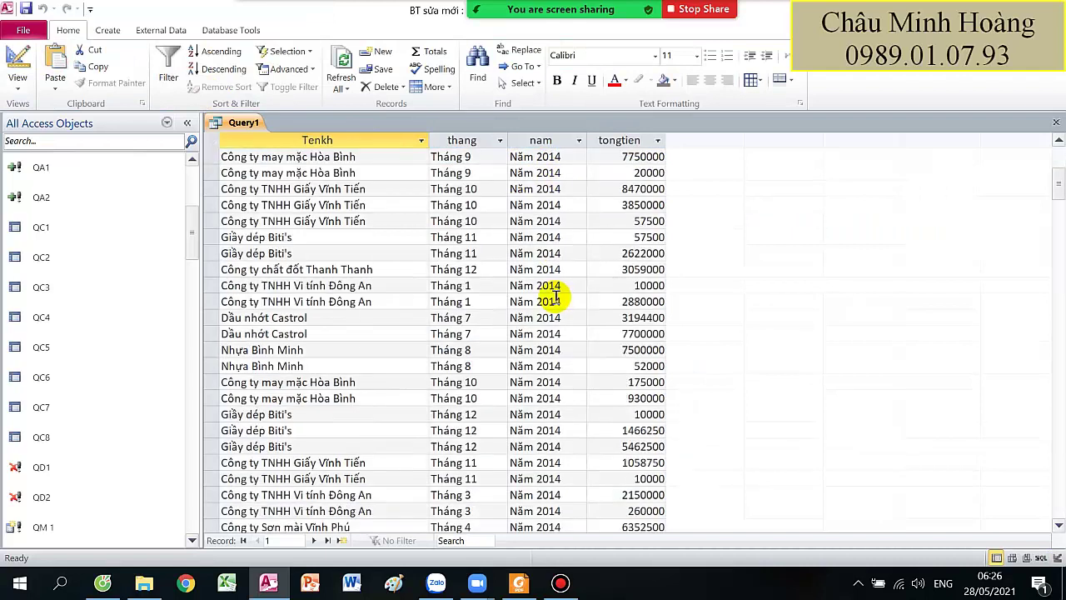
scroll(536, 385, "up", 6)
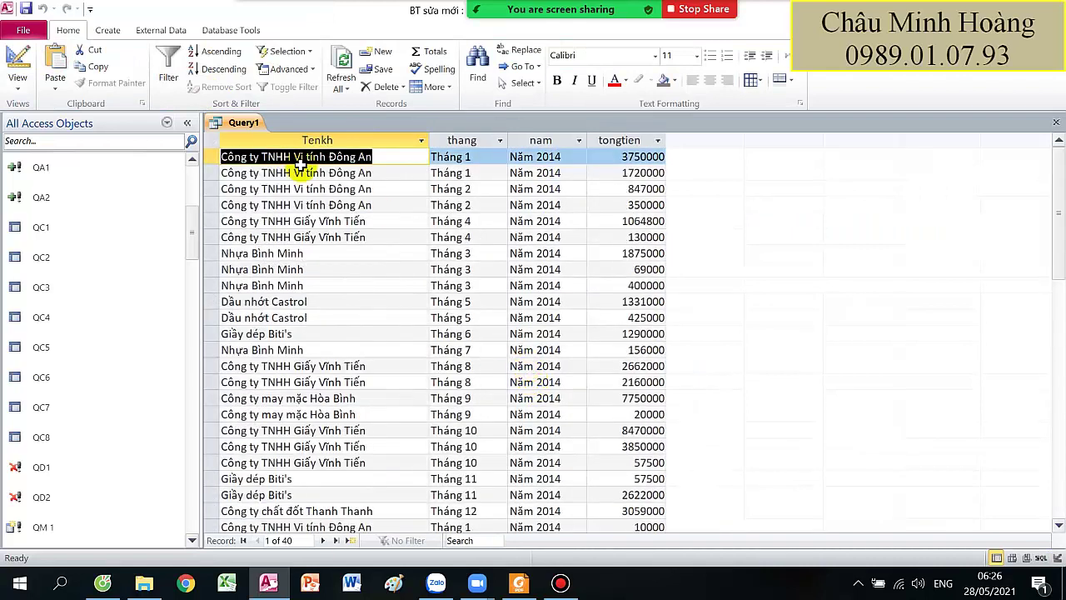
left_click(19, 67)
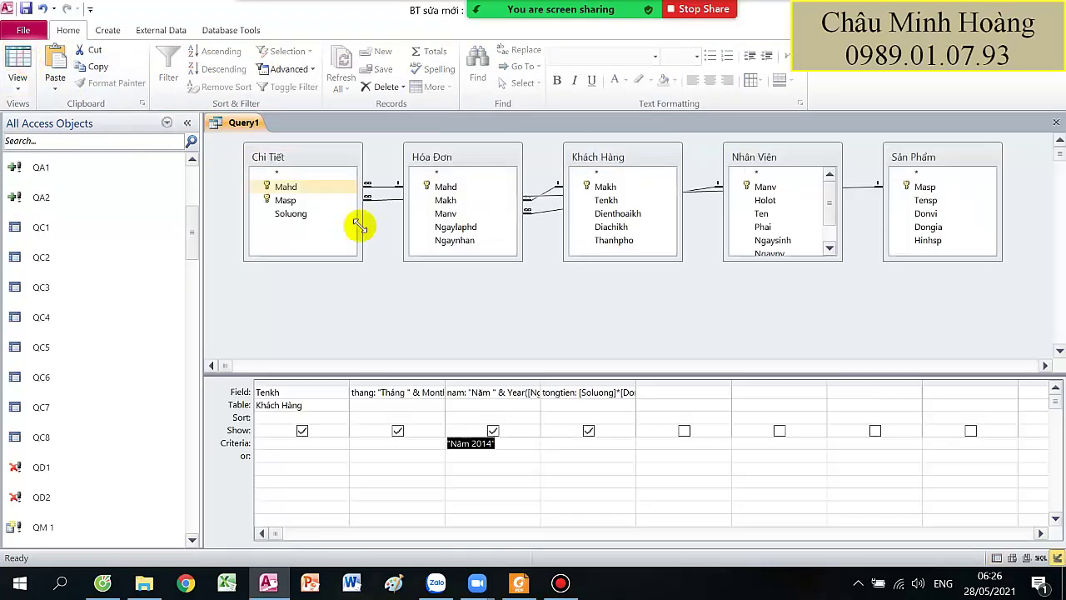
Move the Hóa Đơn table below the row of tables and remove the Nhân Viên table from the query.
left_click_drag(442, 164, 450, 220)
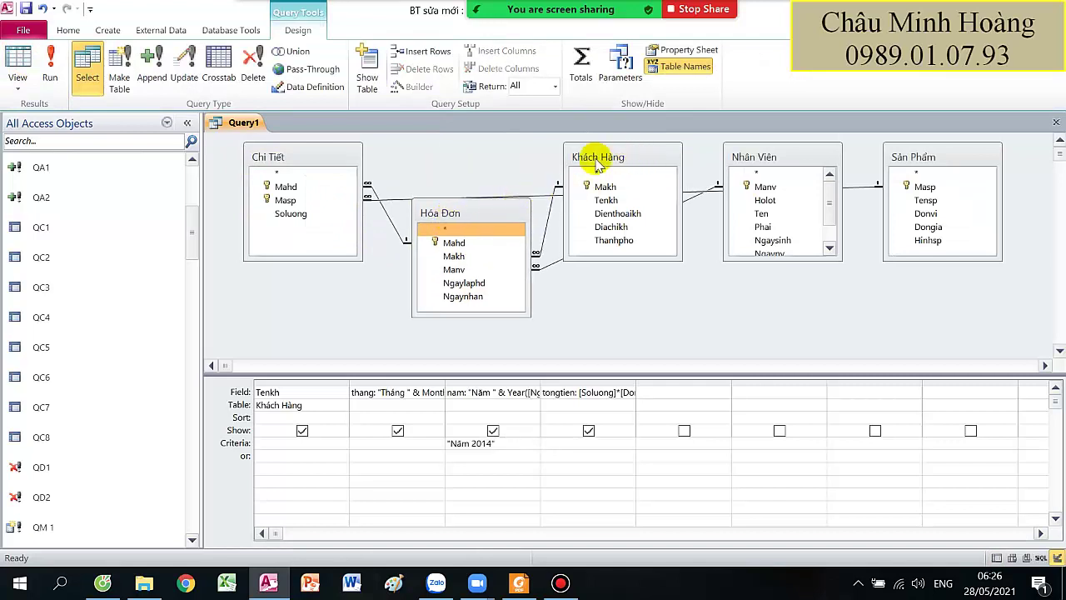
left_click(757, 164)
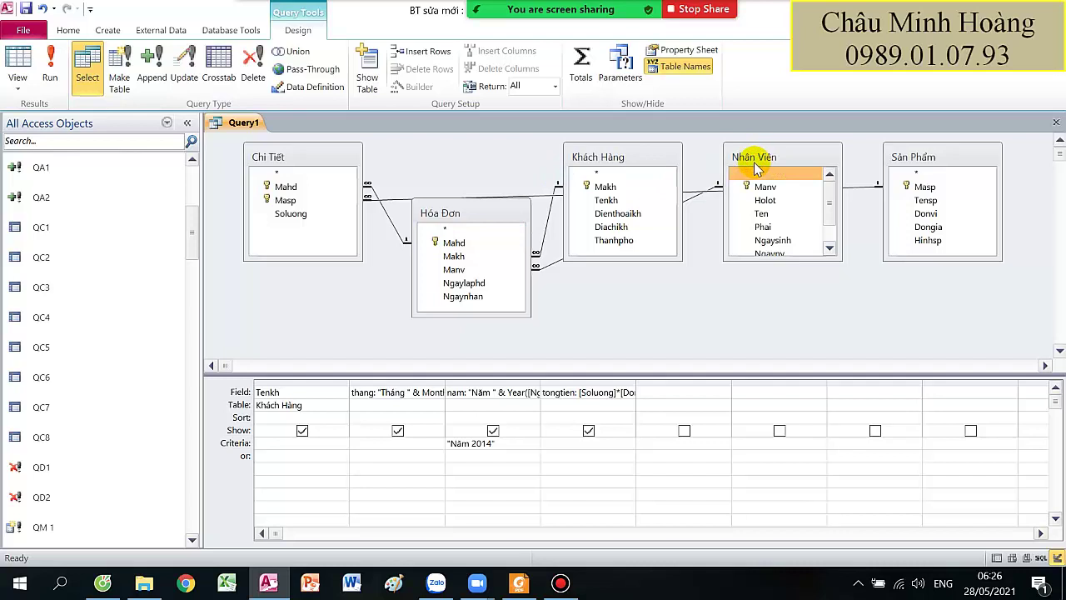
key("Delete")
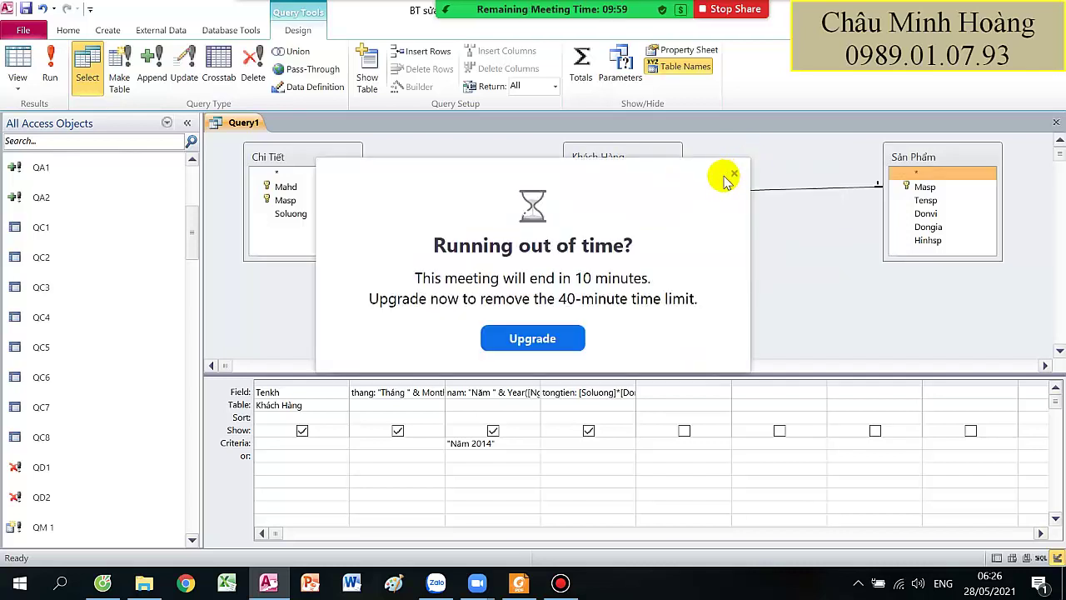
left_click(733, 175)
mouse_move(781, 42)
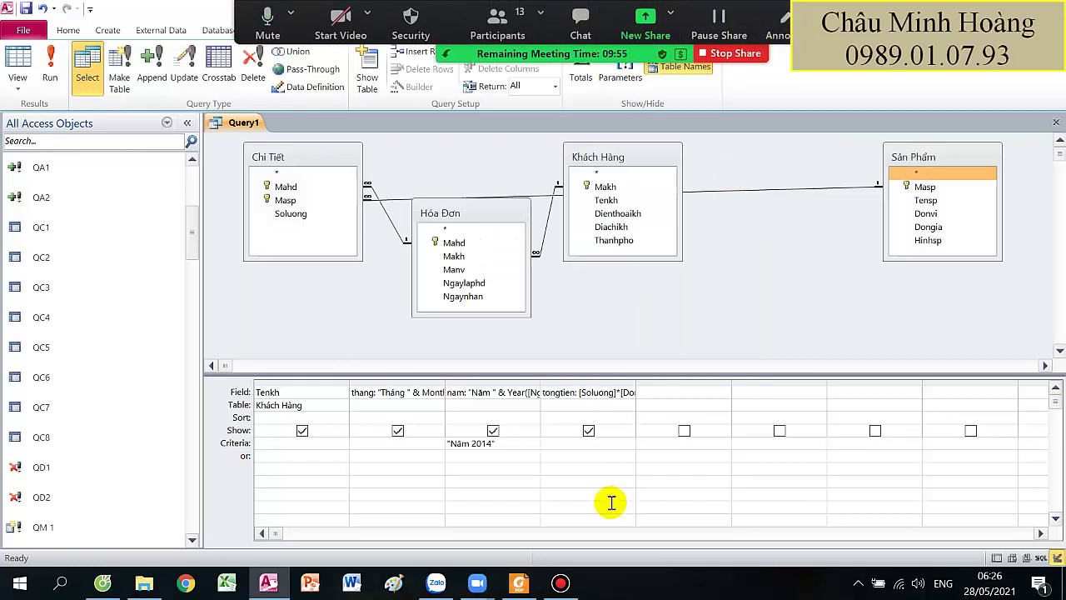
left_click(560, 582)
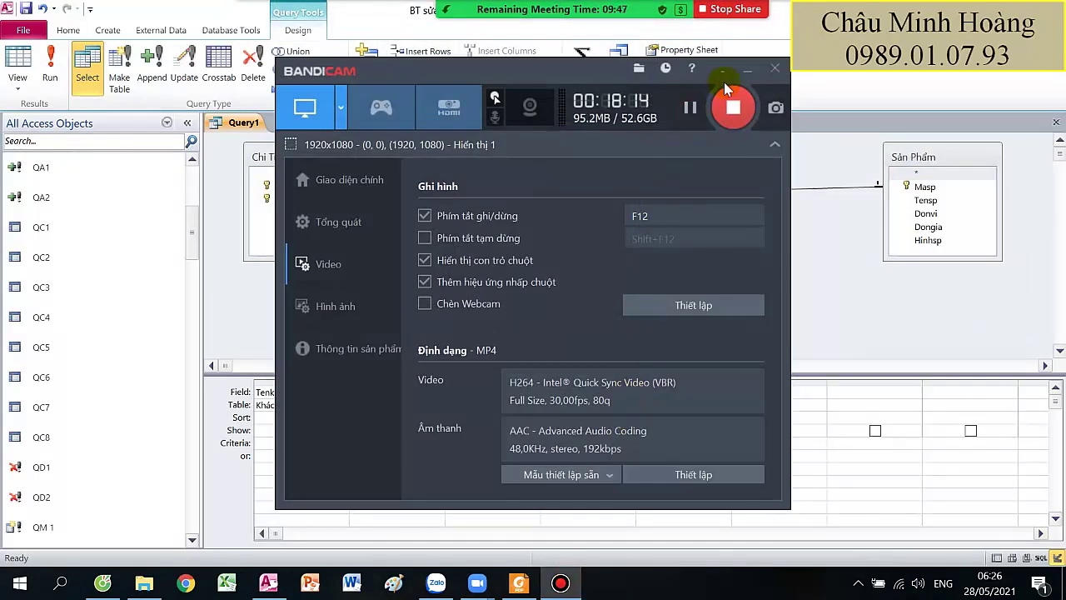
left_click(747, 69)
mouse_move(526, 14)
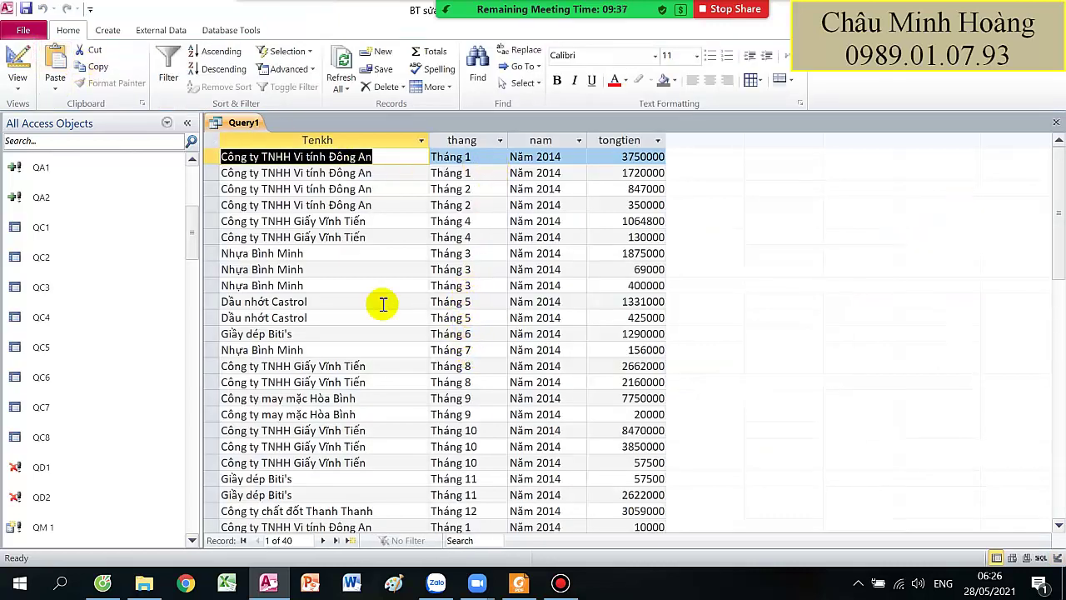
Return to the query's design and arrange the Hóa Đơn and Khách Hàng tables side by side below the others.
left_click(18, 56)
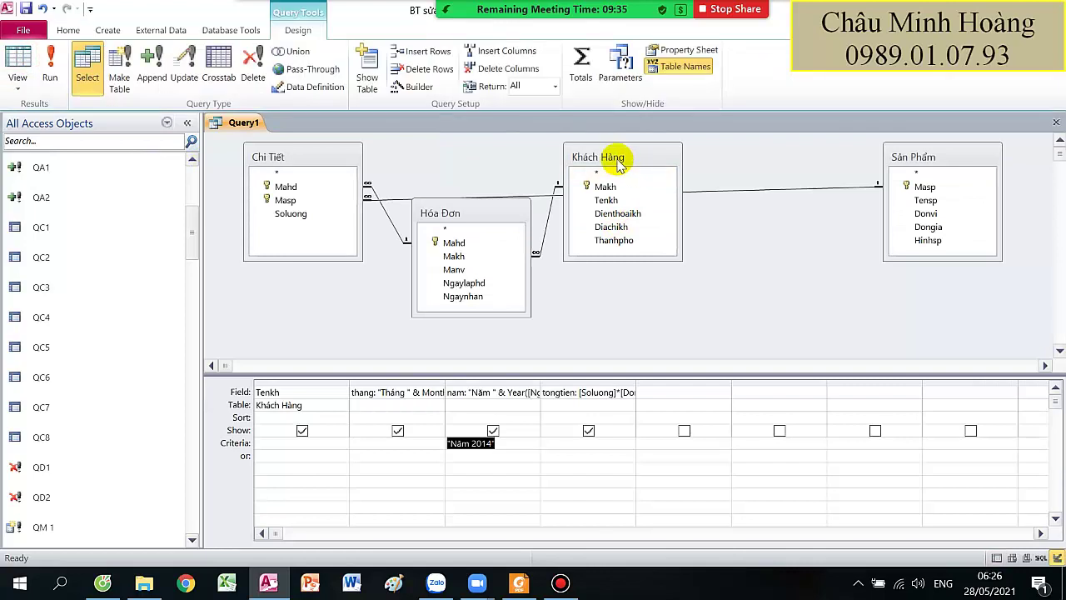
left_click_drag(622, 155, 674, 209)
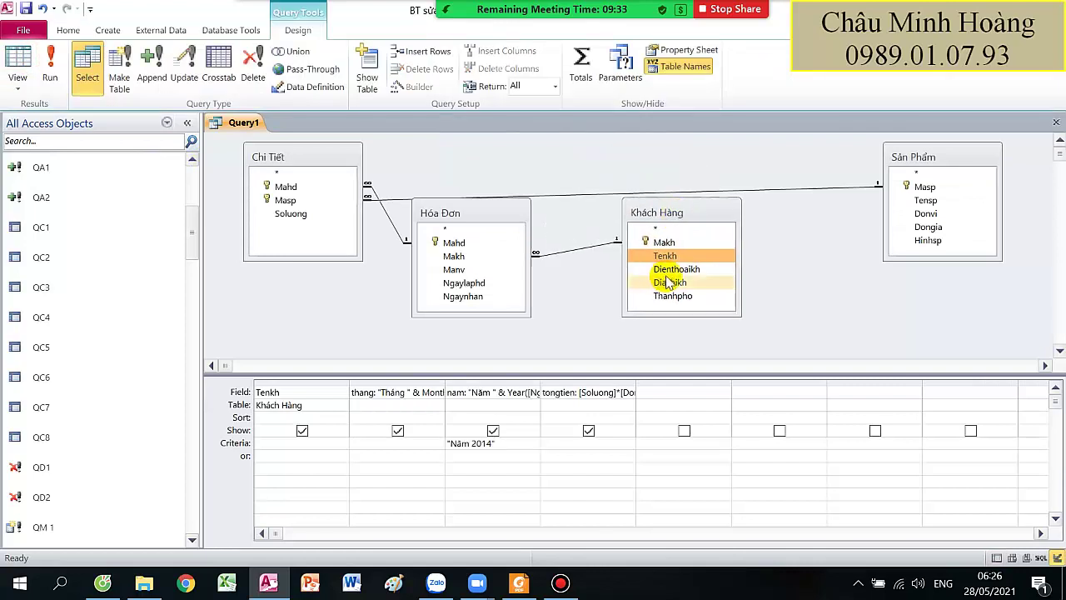
left_click_drag(472, 214, 502, 222)
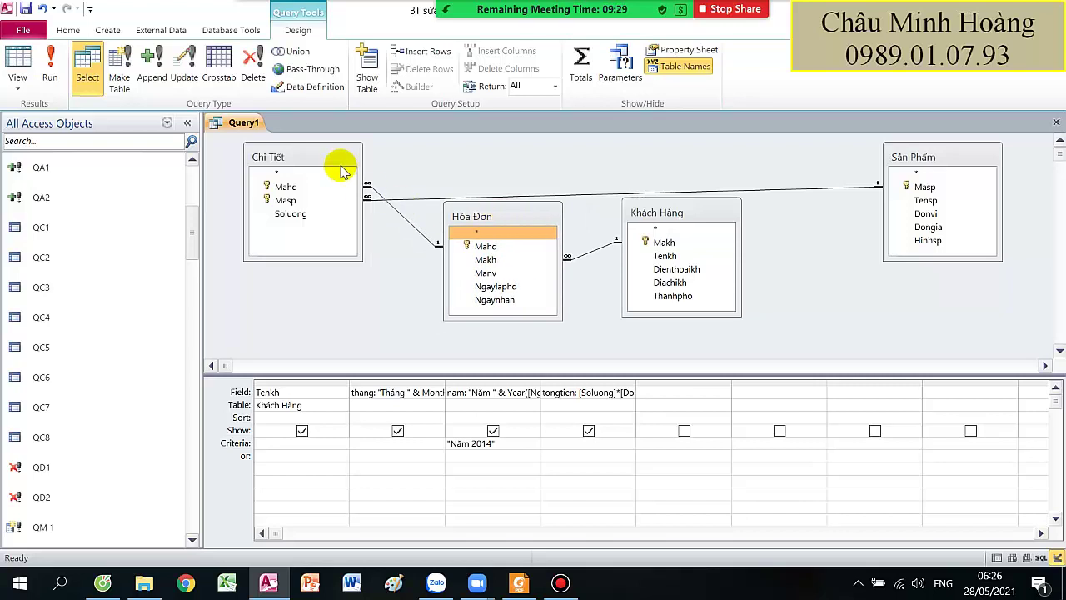
Move the Sản Phẩm table nearer to Khách Hàng and convert the query to a crosstab with tongtien summed as the Value.
left_click_drag(929, 159, 858, 155)
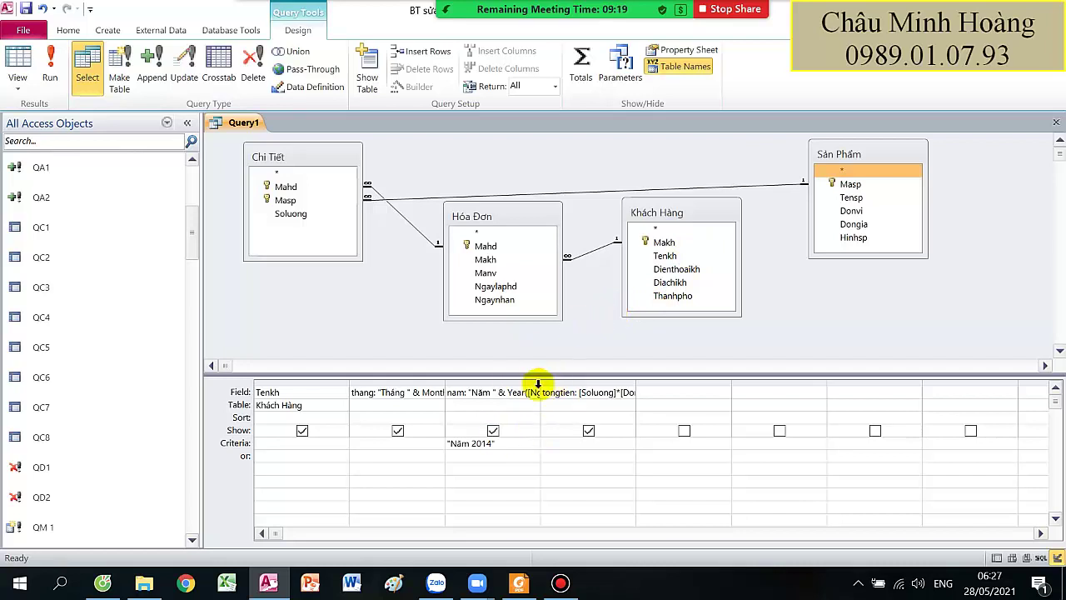
left_click(226, 78)
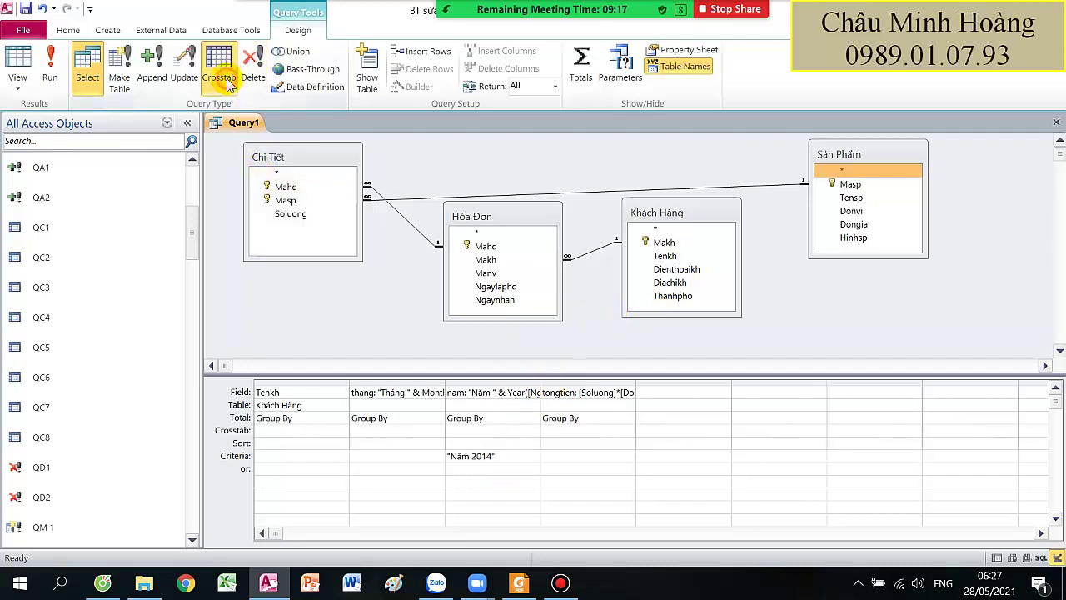
left_click(596, 429)
left_click(628, 430)
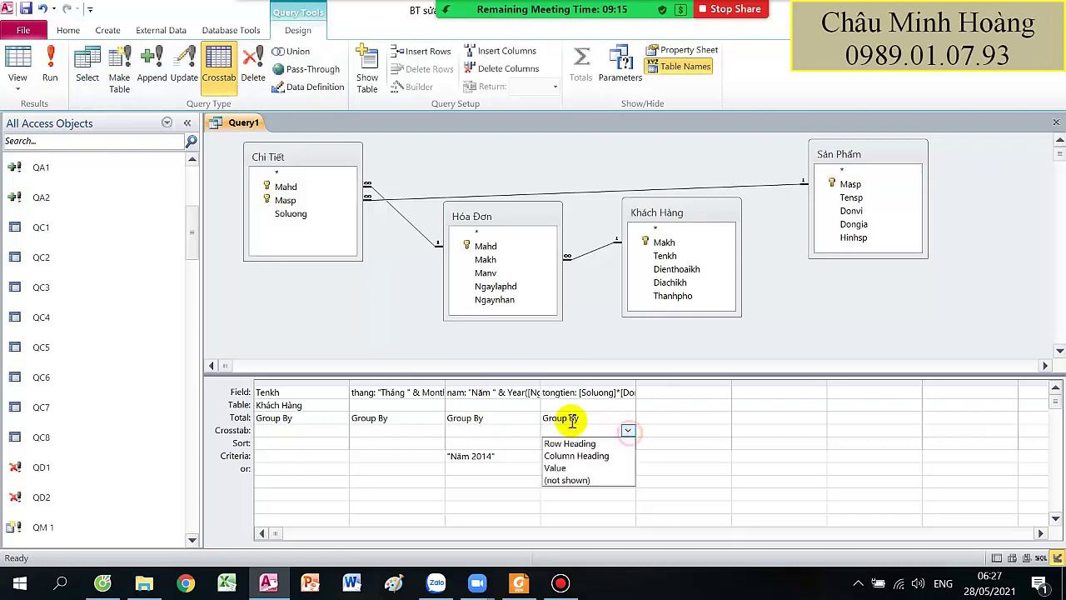
left_click(560, 466)
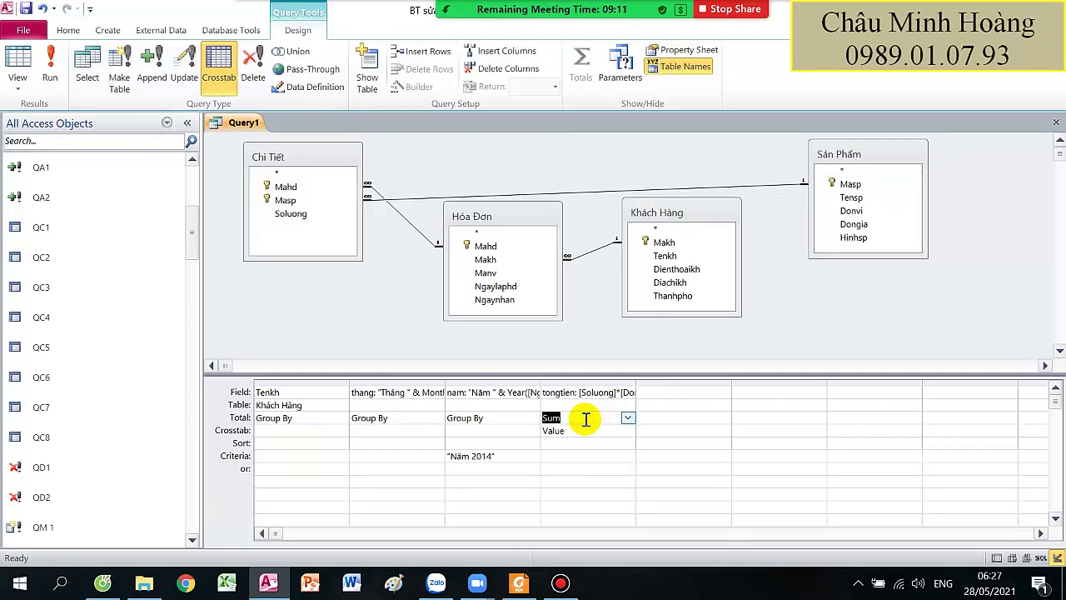
Set Tenkh and nam as Row Heading and thang as Column Heading in the crosstab.
left_click(342, 429)
left_click(337, 438)
left_click(375, 430)
left_click(438, 431)
left_click(365, 454)
left_click(463, 430)
left_click(532, 429)
left_click(500, 442)
left_click(588, 427)
left_click(659, 396)
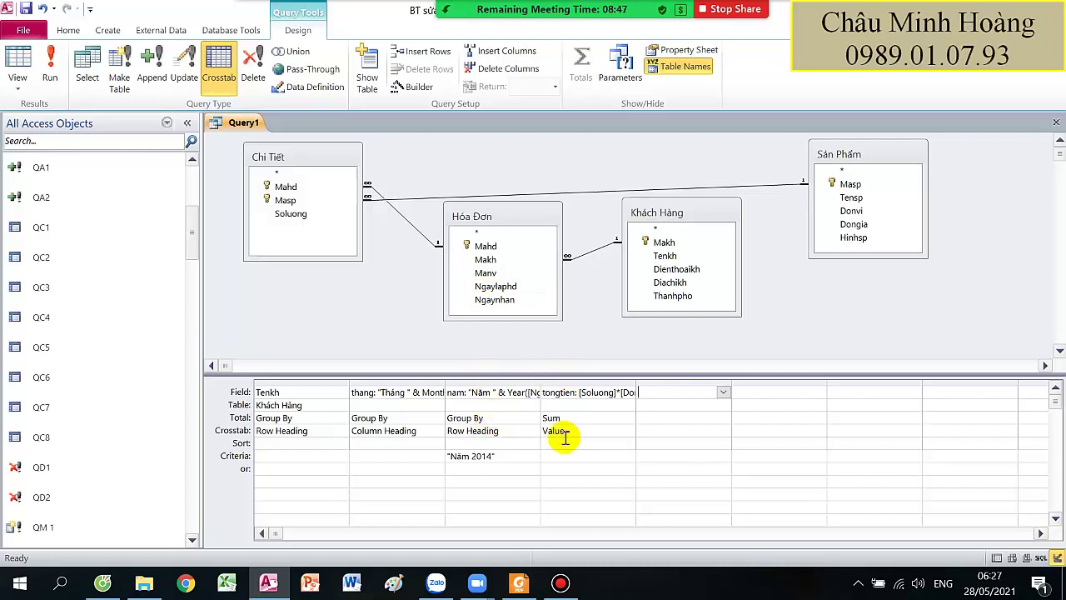
Run the crosstab to review the monthly totals, return to its design and read the QC3 wording in the exercise PDF.
left_click(49, 67)
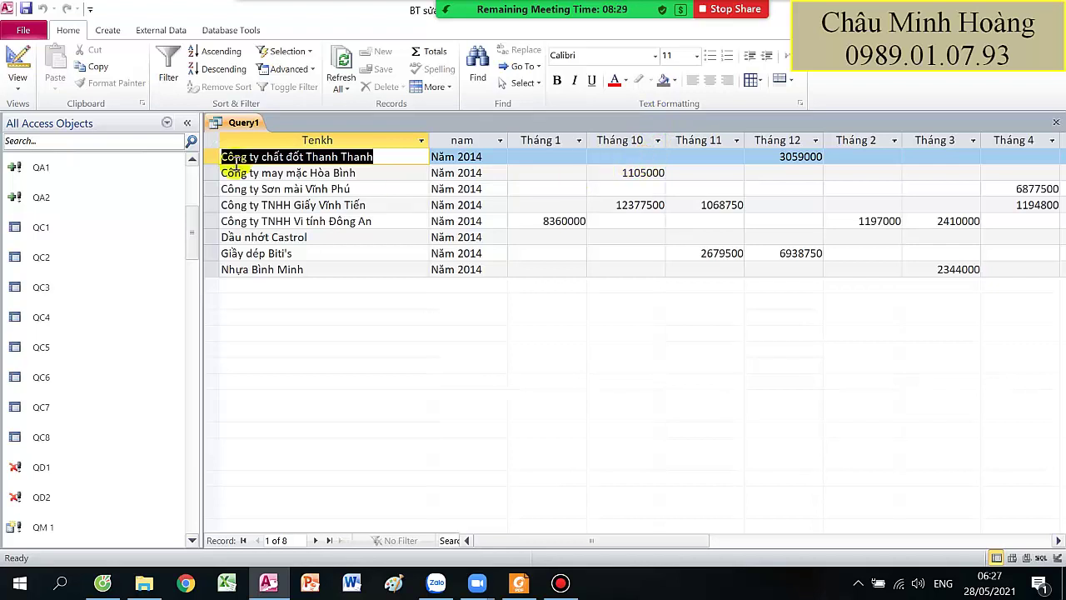
left_click(18, 65)
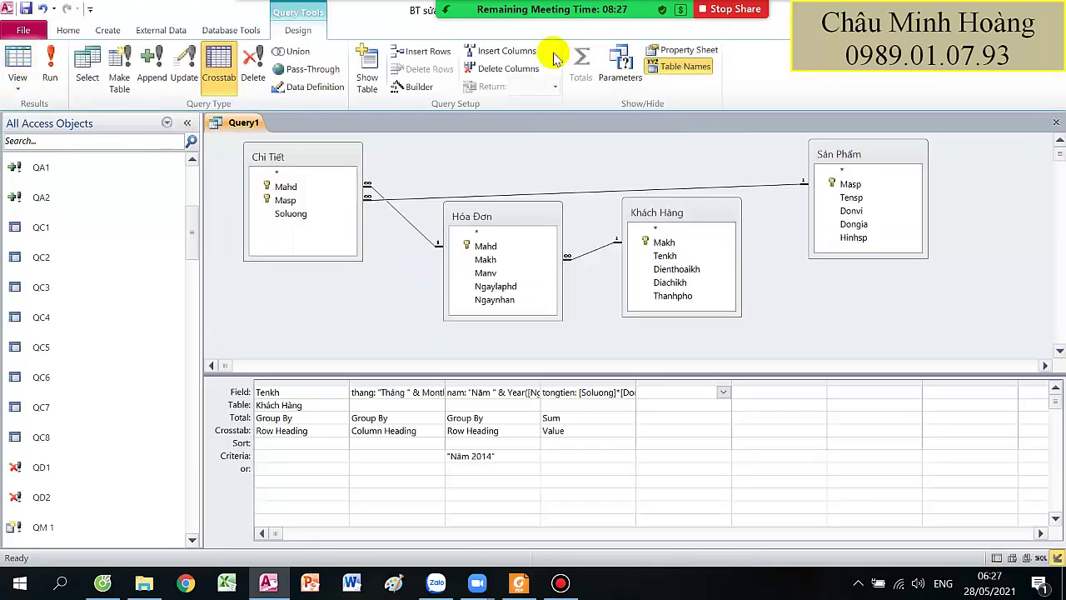
mouse_move(571, 8)
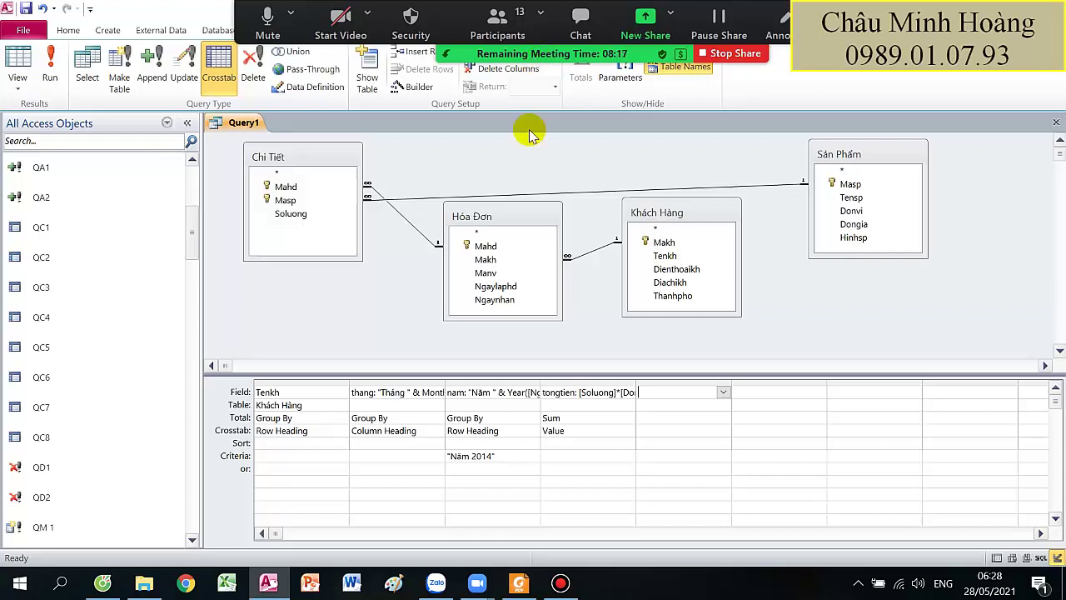
left_click(519, 583)
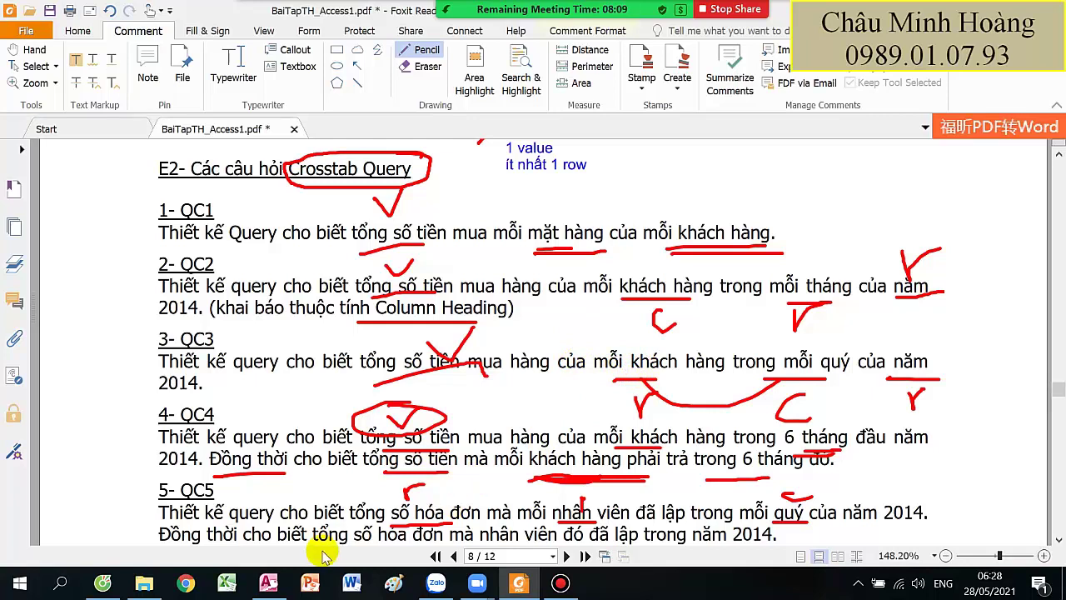
Switch back to Access, replace the thang expression with quy: "Quý "&datepart([Ngaylaphd]) and try to run the query.
left_click(268, 583)
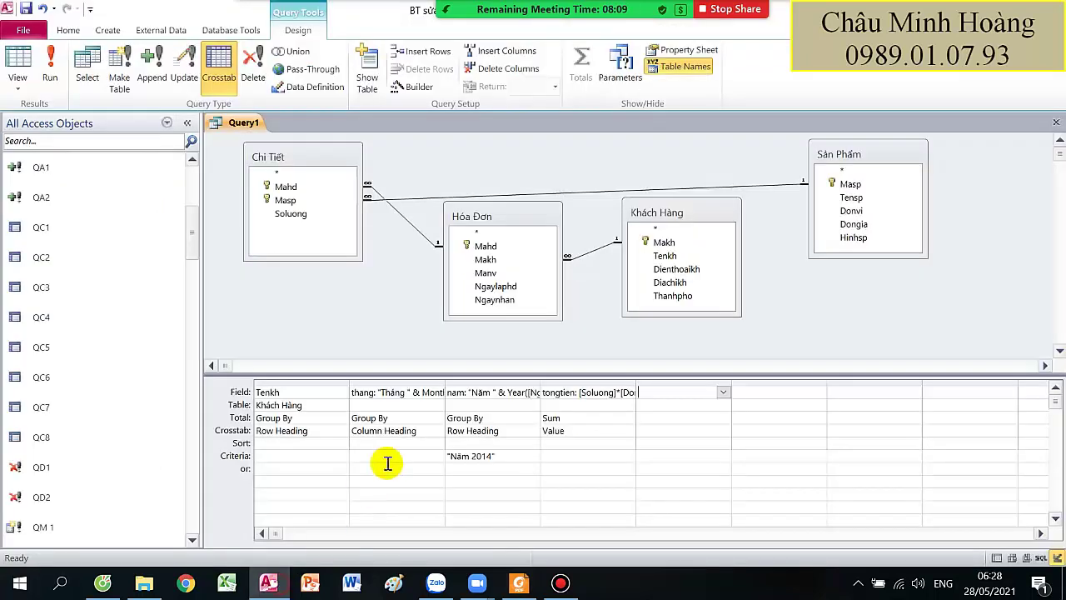
right_click(406, 393)
left_click(444, 517)
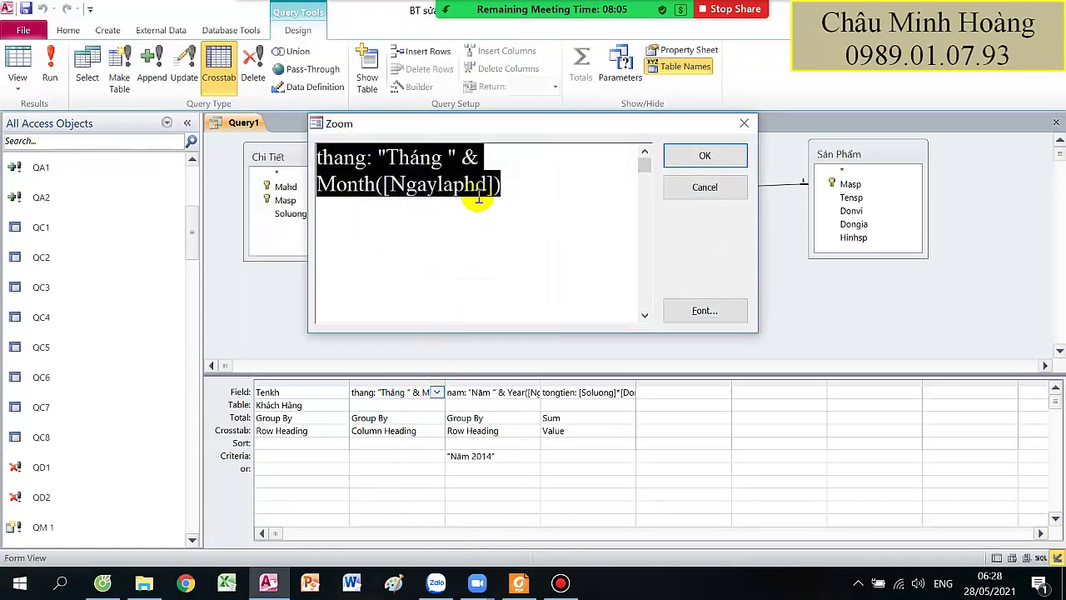
type("quy")
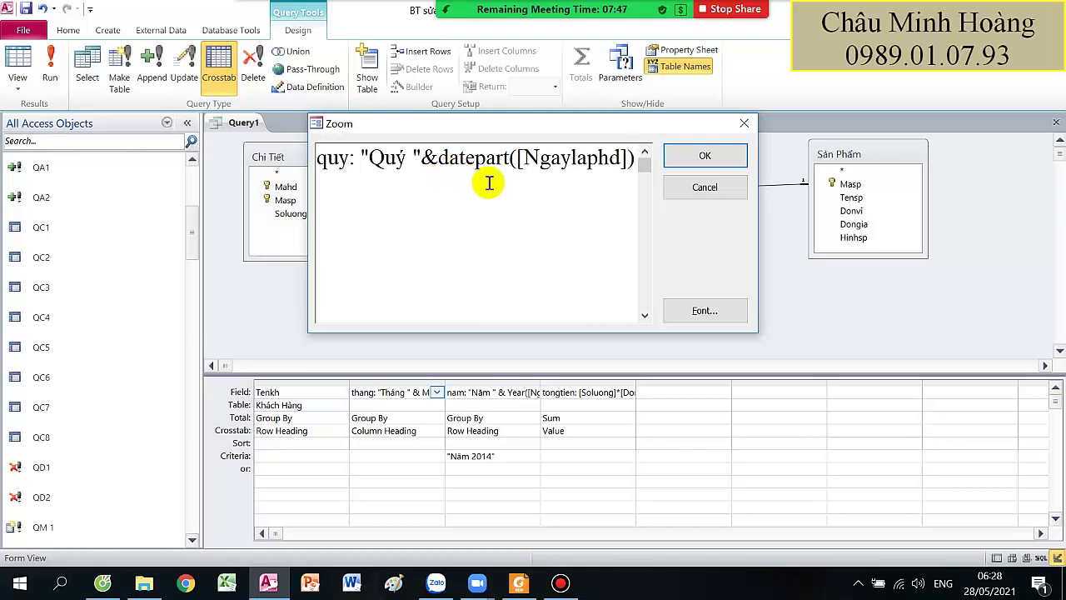
left_click(684, 160)
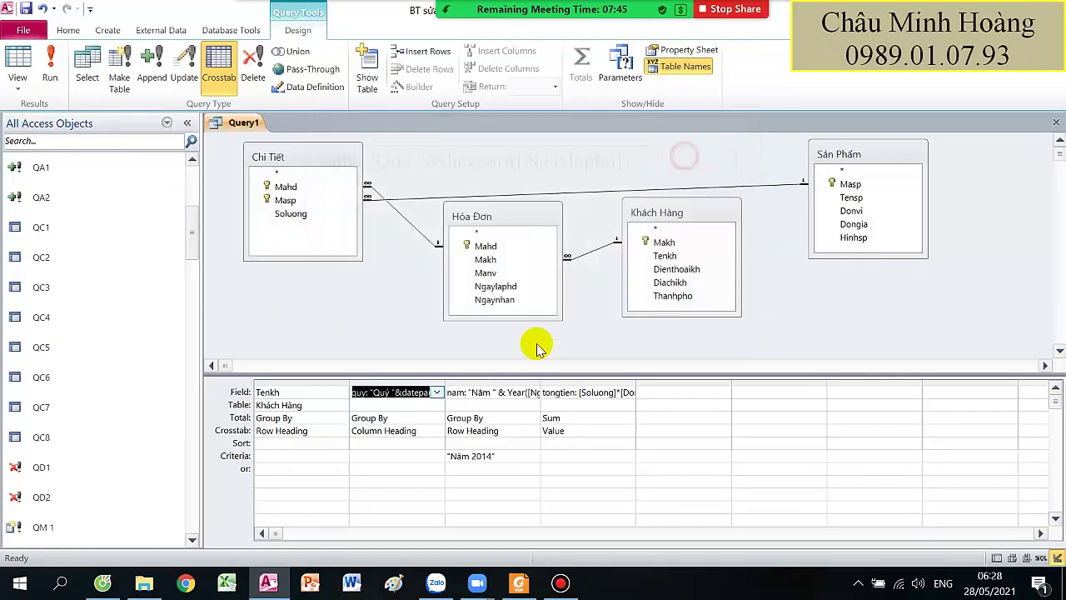
left_click(50, 67)
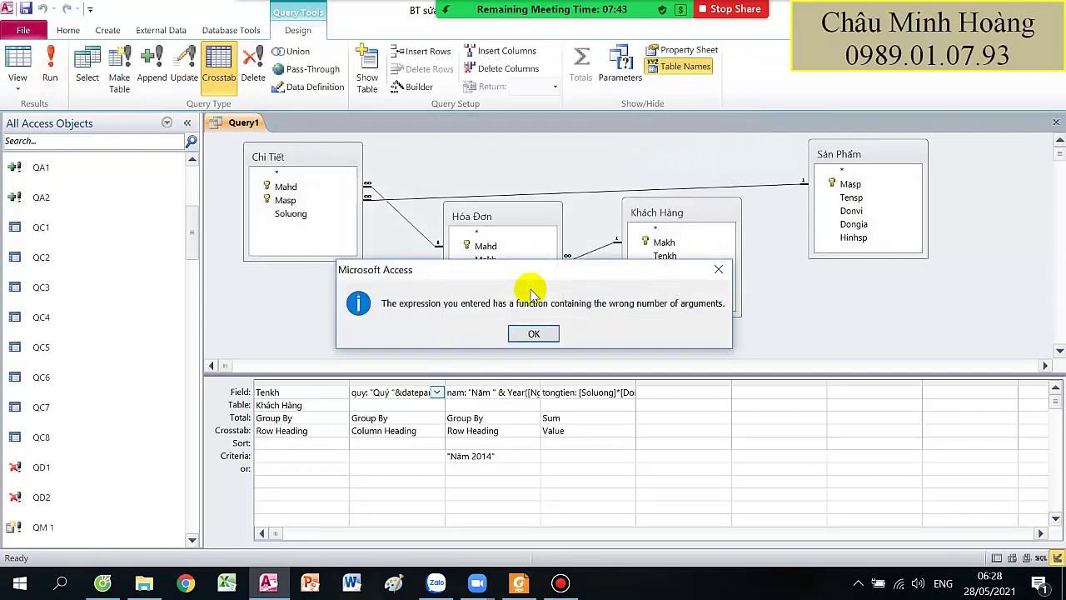
left_click(533, 333)
Insert "q"; as the first argument of datepart in the quy expression and run the query.
right_click(416, 392)
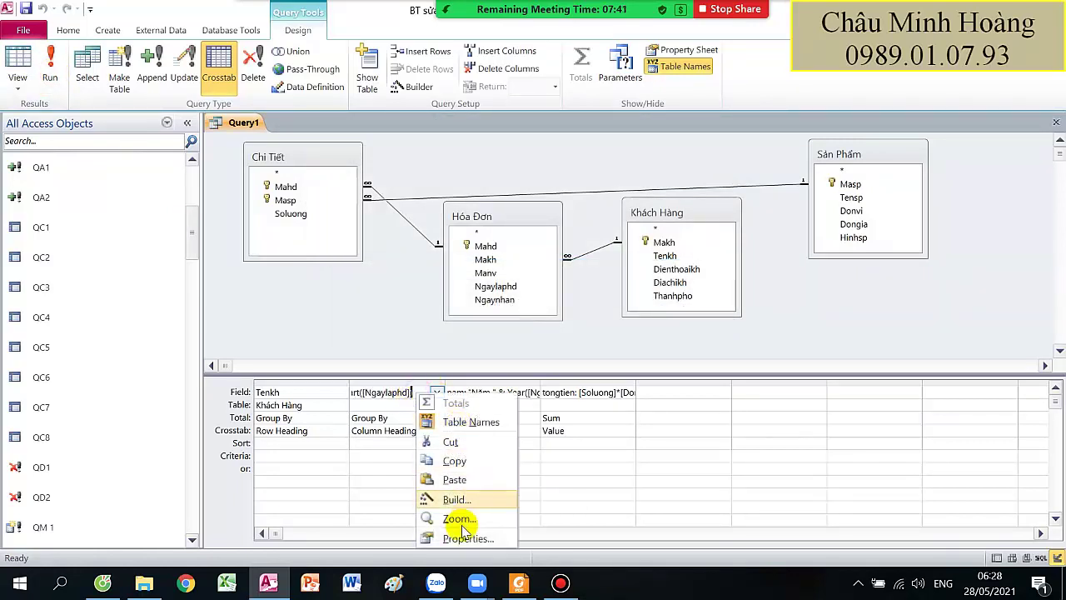
left_click(464, 516)
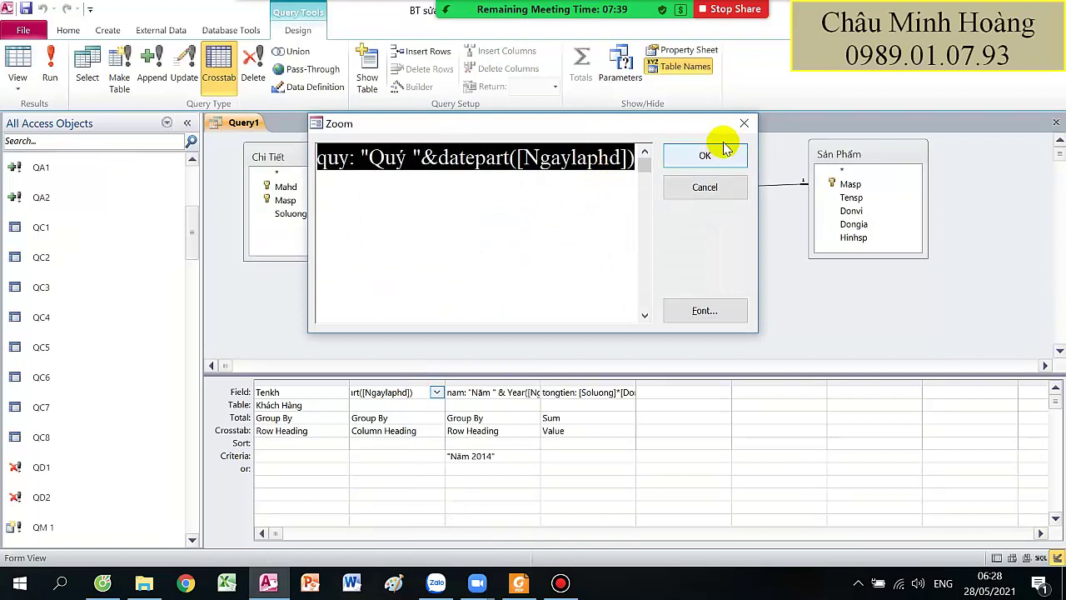
left_click(520, 161)
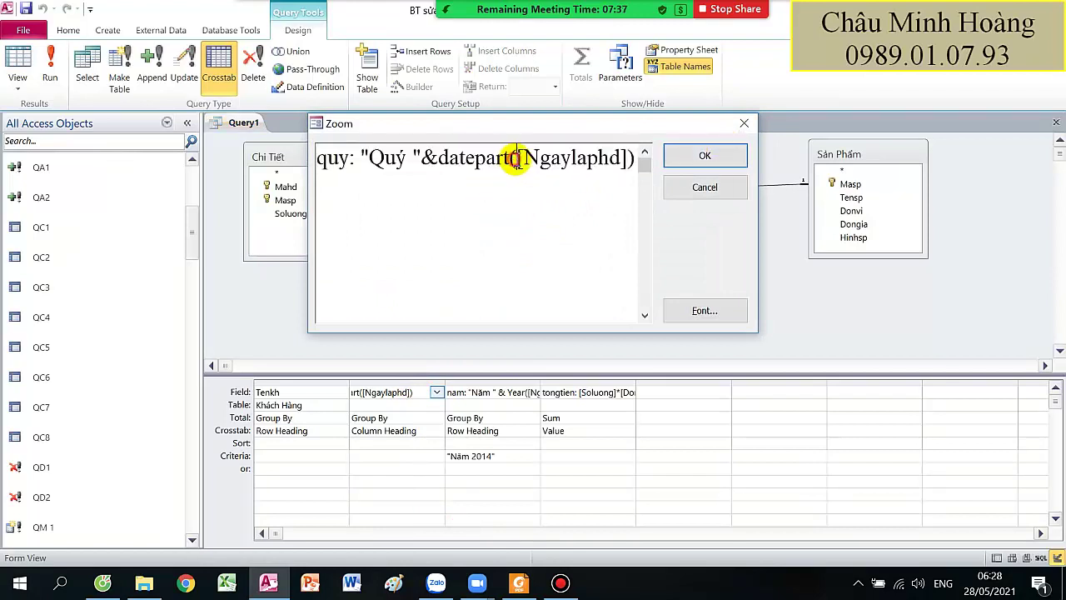
type("\"q\";")
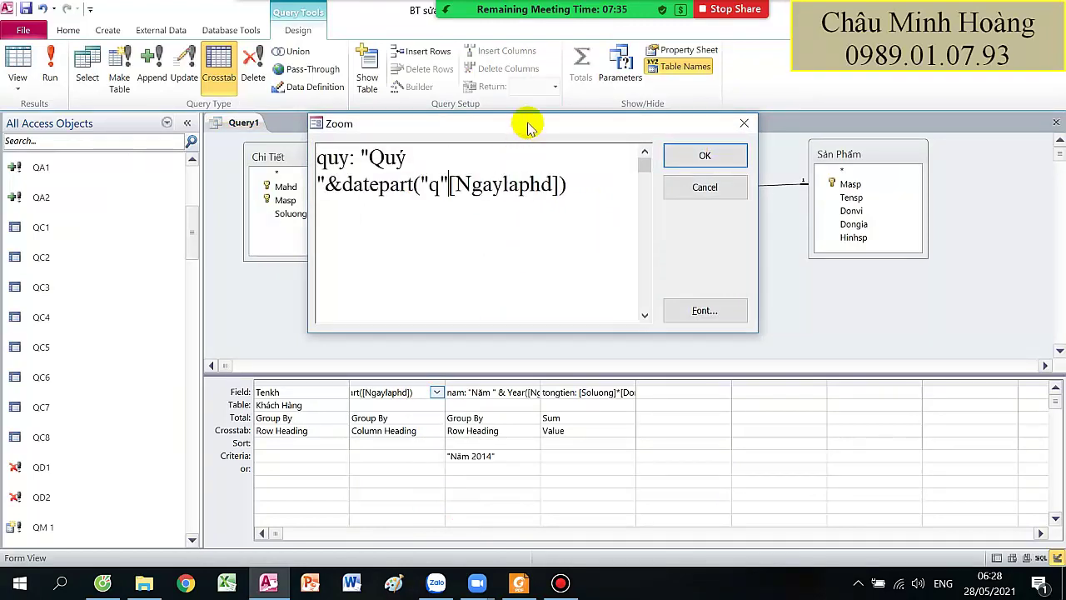
left_click(700, 153)
left_click(49, 60)
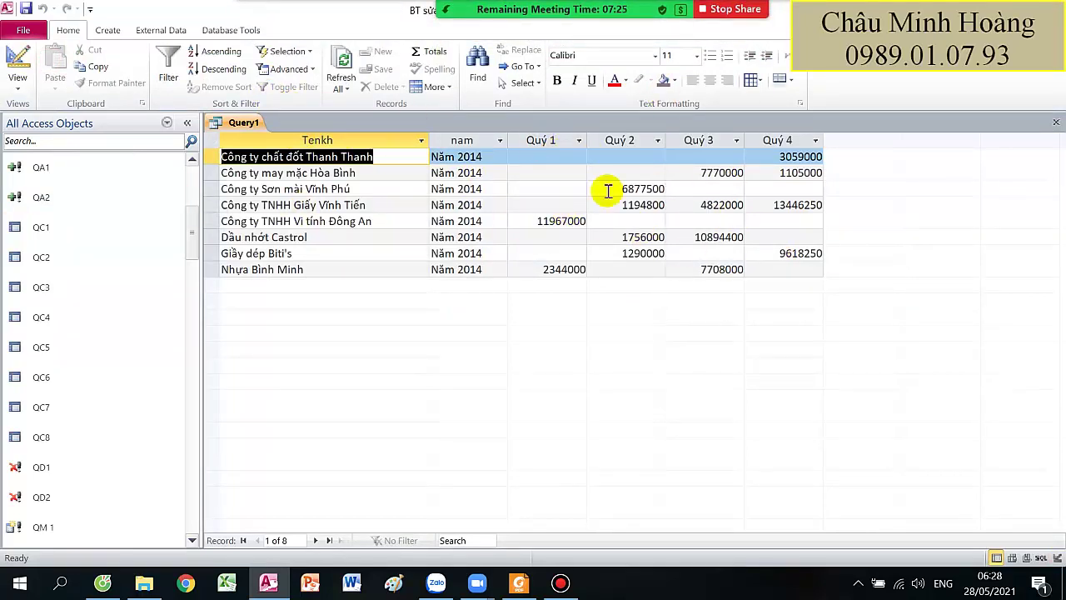
Return to the query's design and widen the quy, nam and tongtien columns to fit their full expressions.
left_click(20, 60)
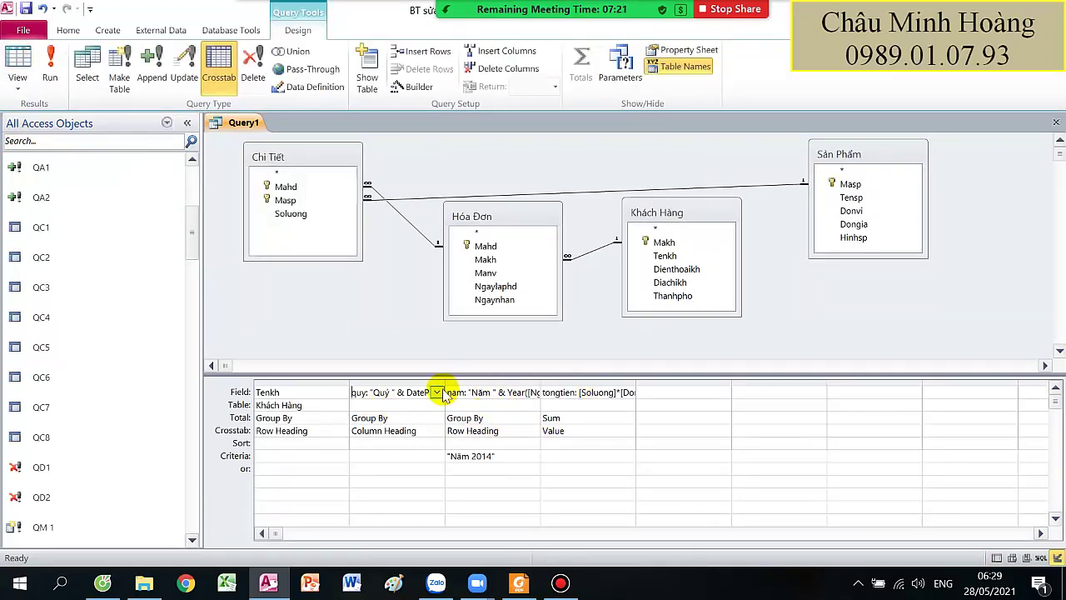
double_click(444, 383)
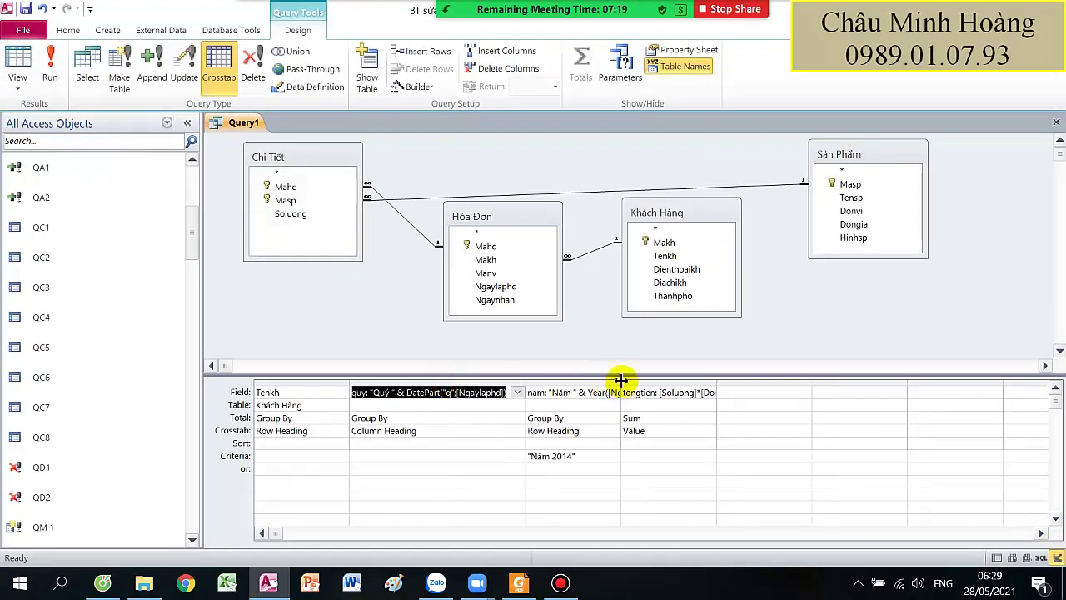
double_click(621, 380)
double_click(773, 382)
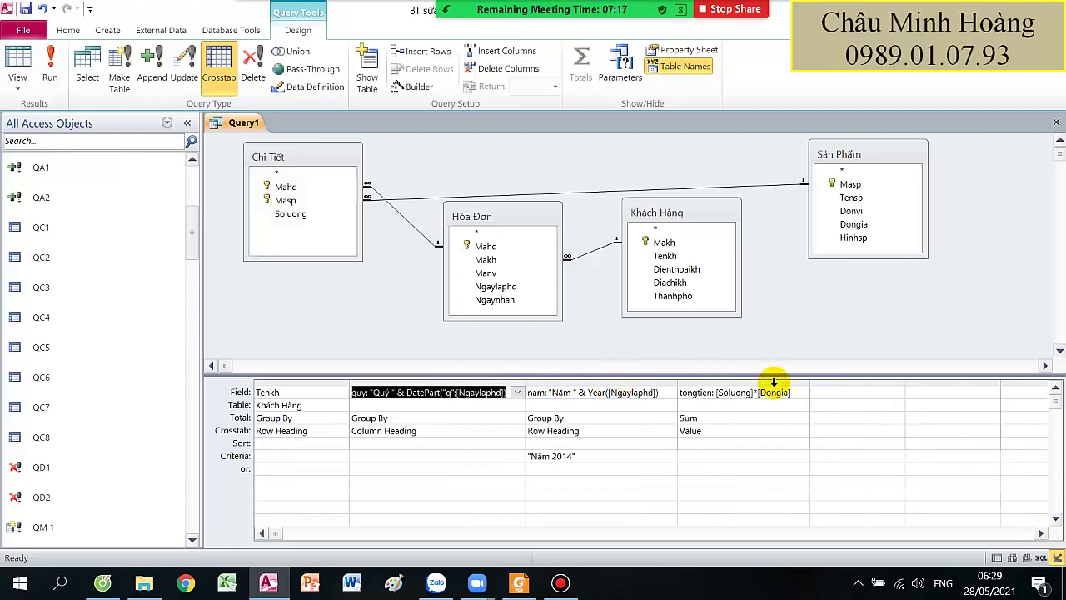
left_click(563, 582)
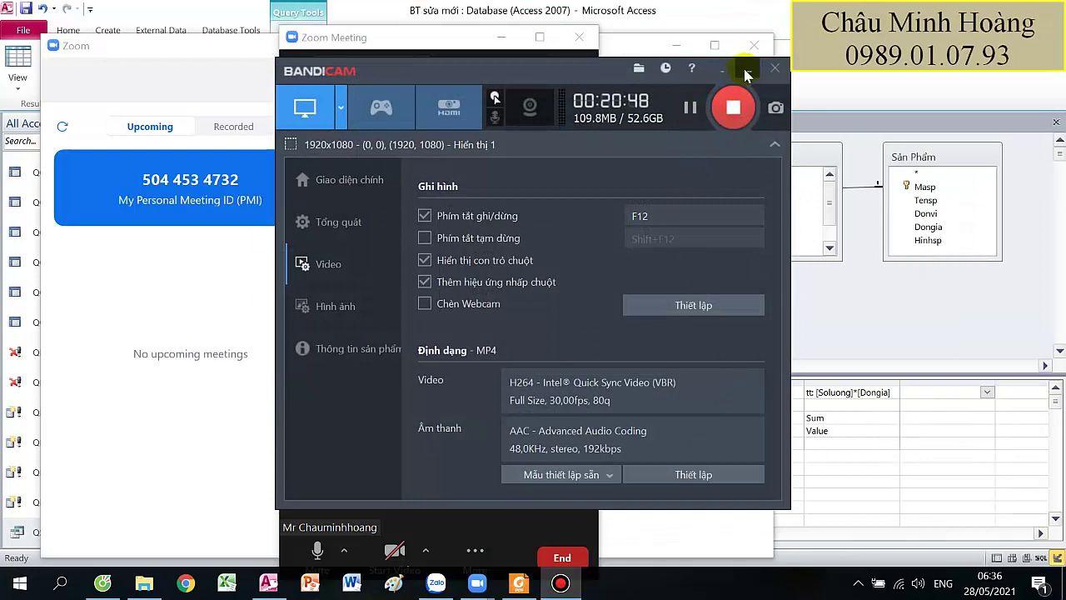
left_click(747, 68)
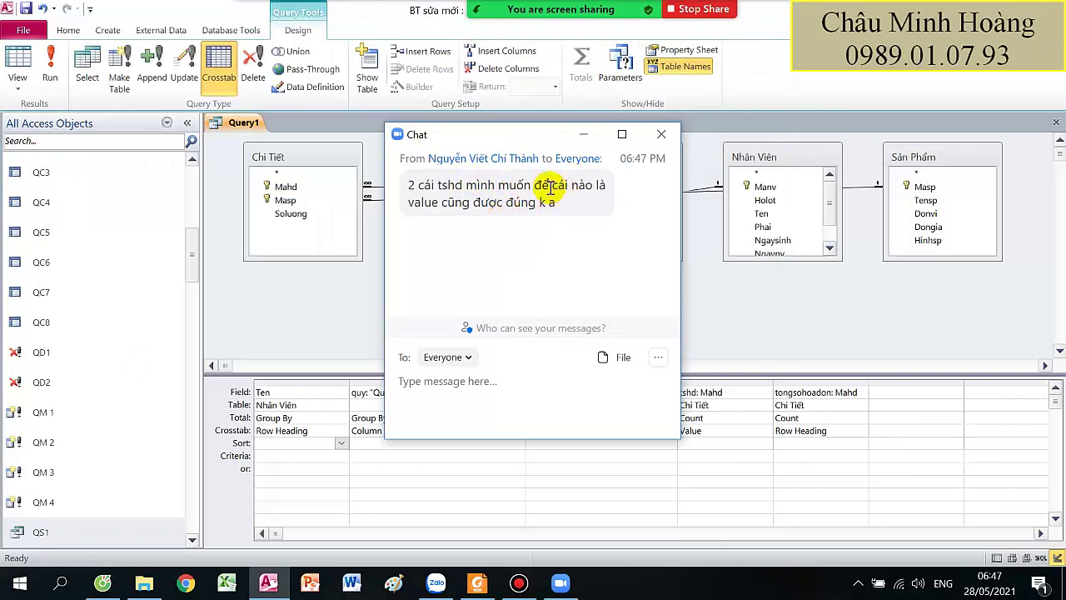
Read the meeting chat question about which tshd field can be the Value, compare it with the design and minimize the chat.
left_click(586, 137)
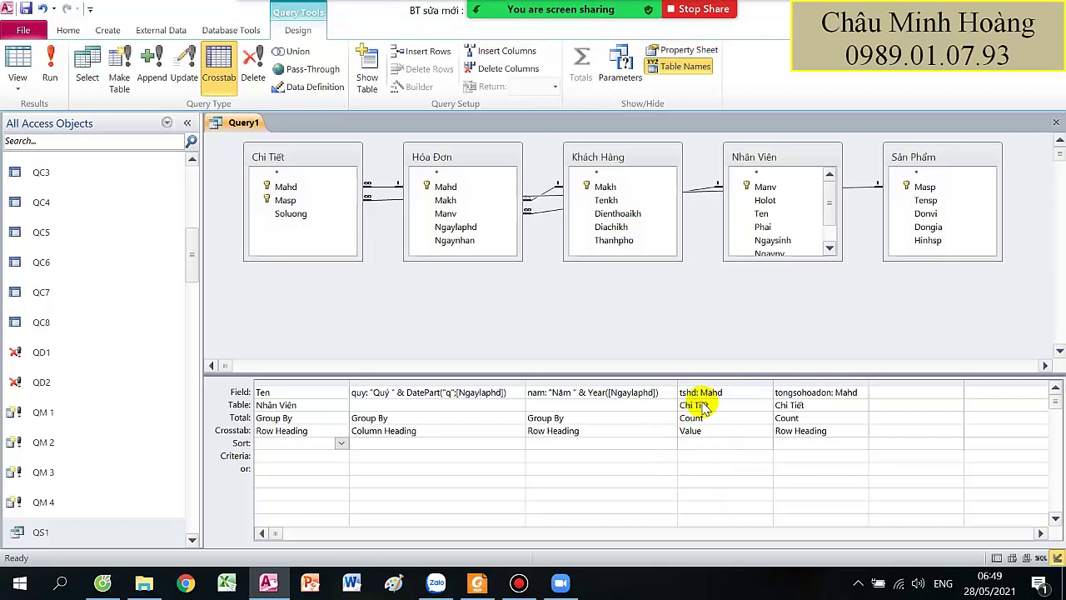
left_click(581, 18)
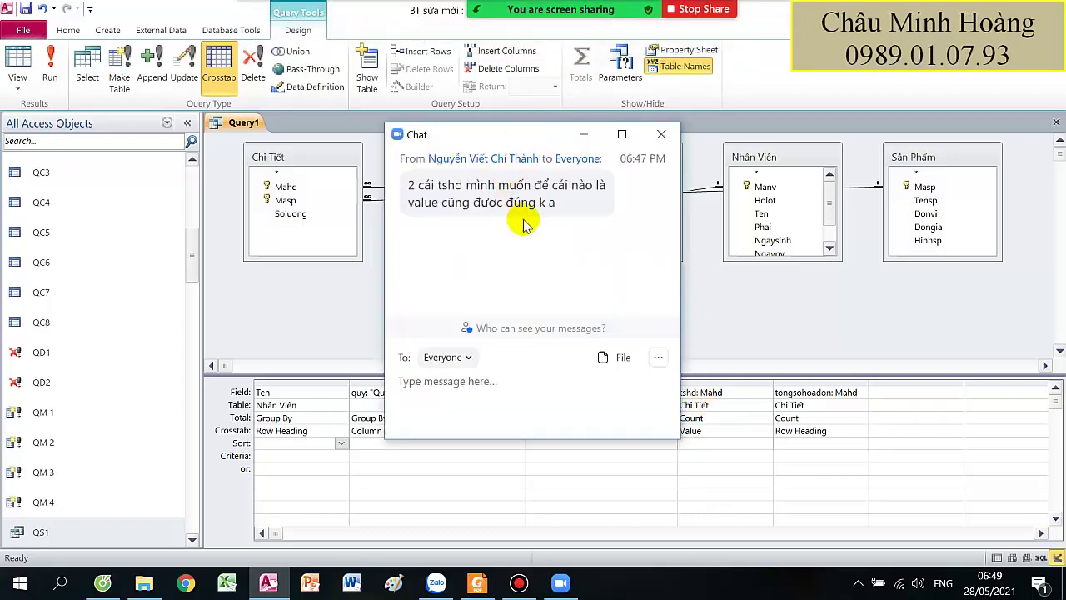
left_click(583, 134)
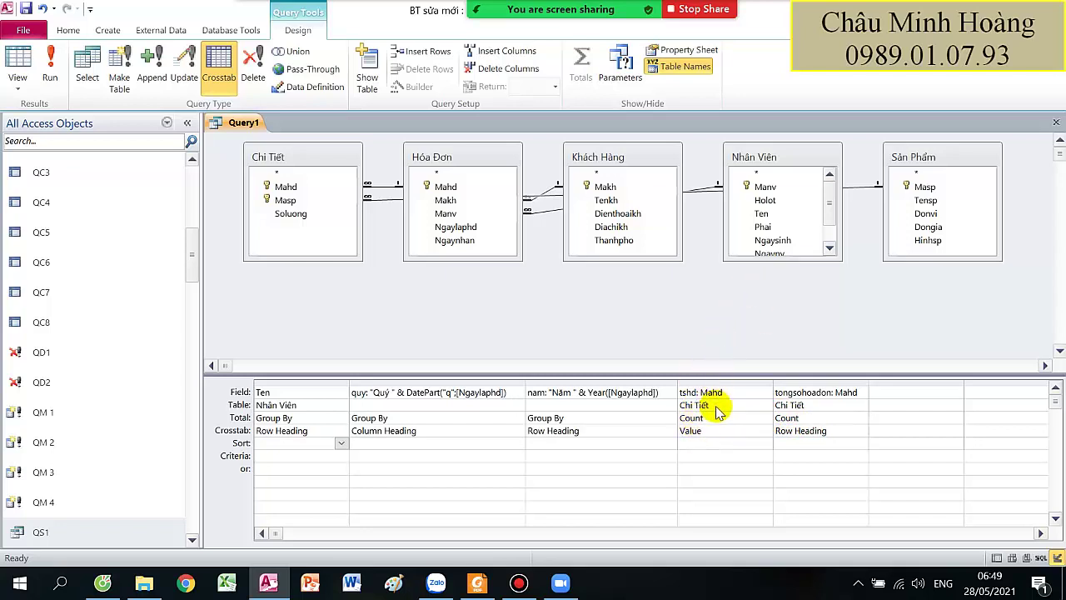
mouse_move(571, 16)
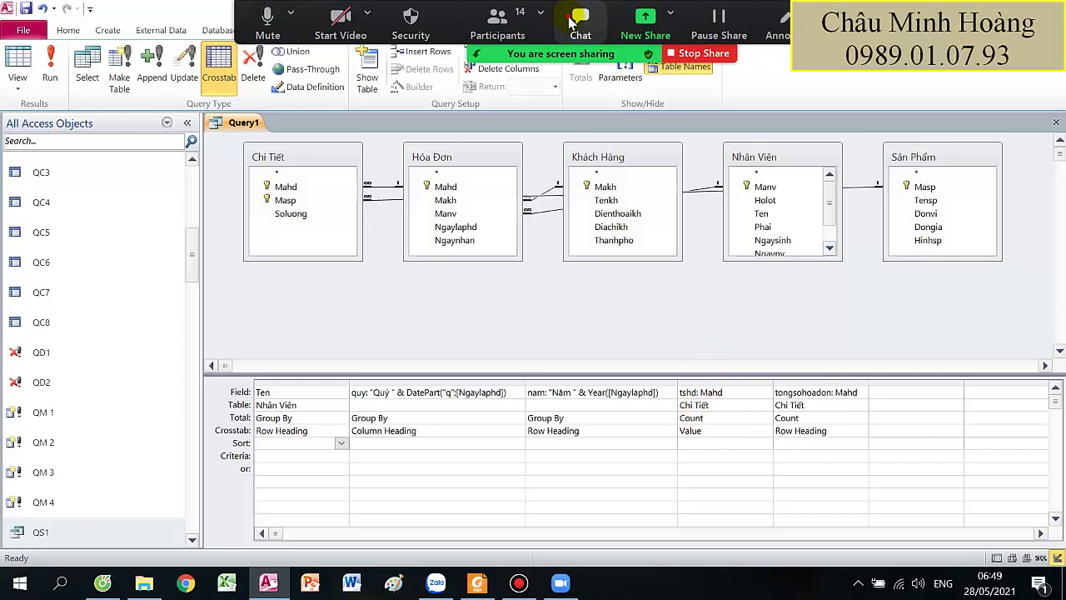
left_click(575, 23)
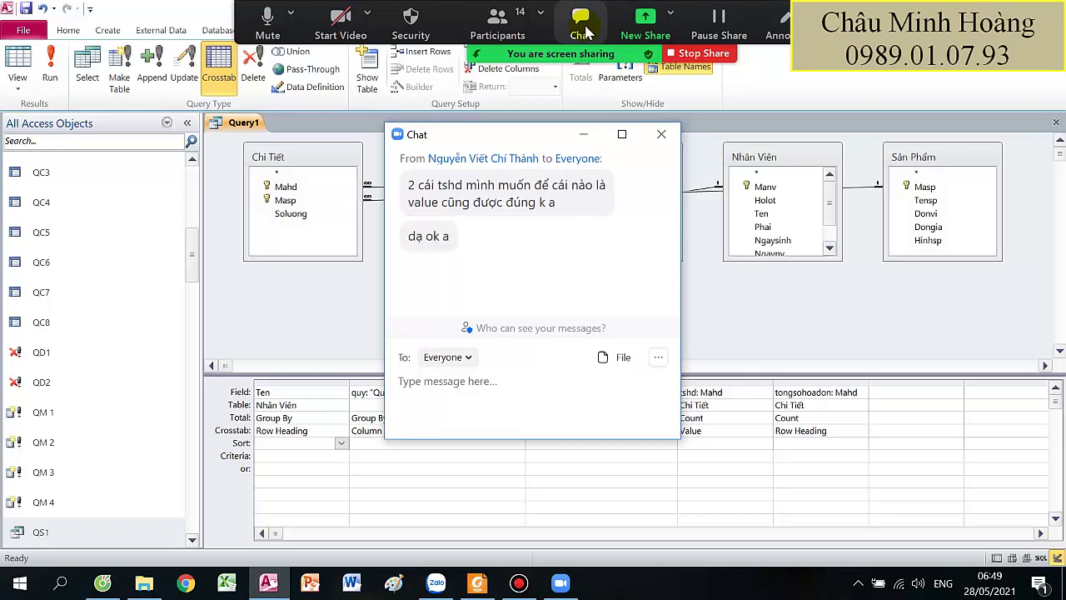
left_click(584, 134)
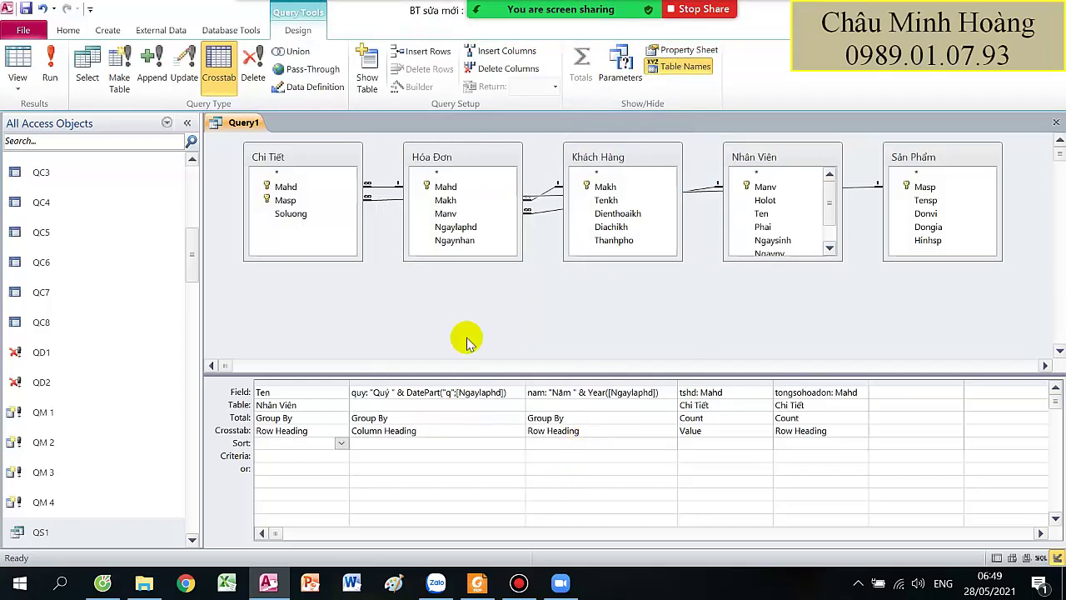
Run the query to review each employee's invoice counts per quarter of 2014 and return to its design.
left_click(56, 77)
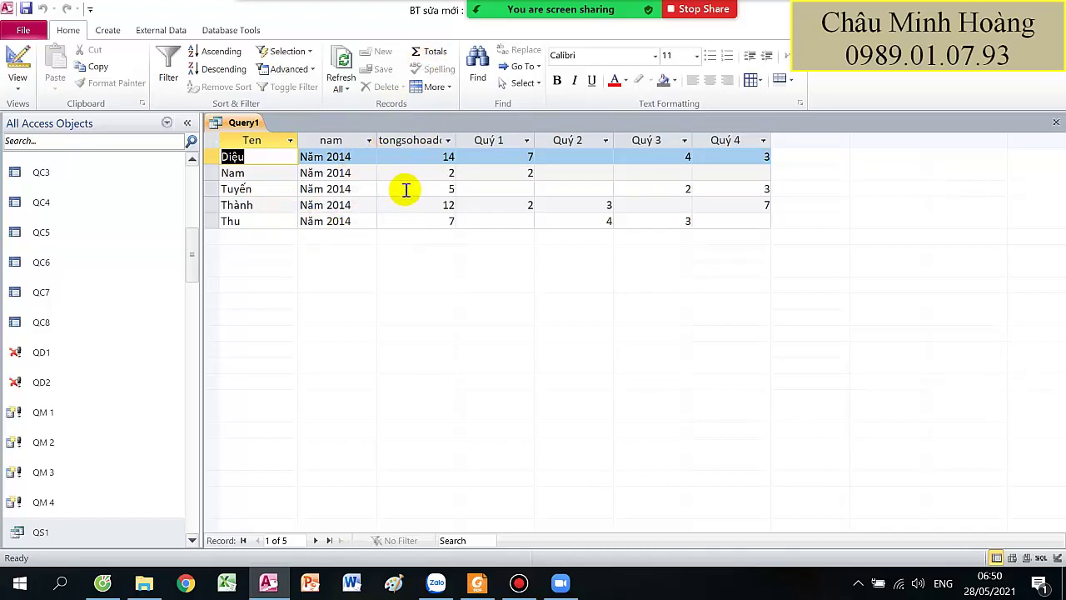
left_click(19, 57)
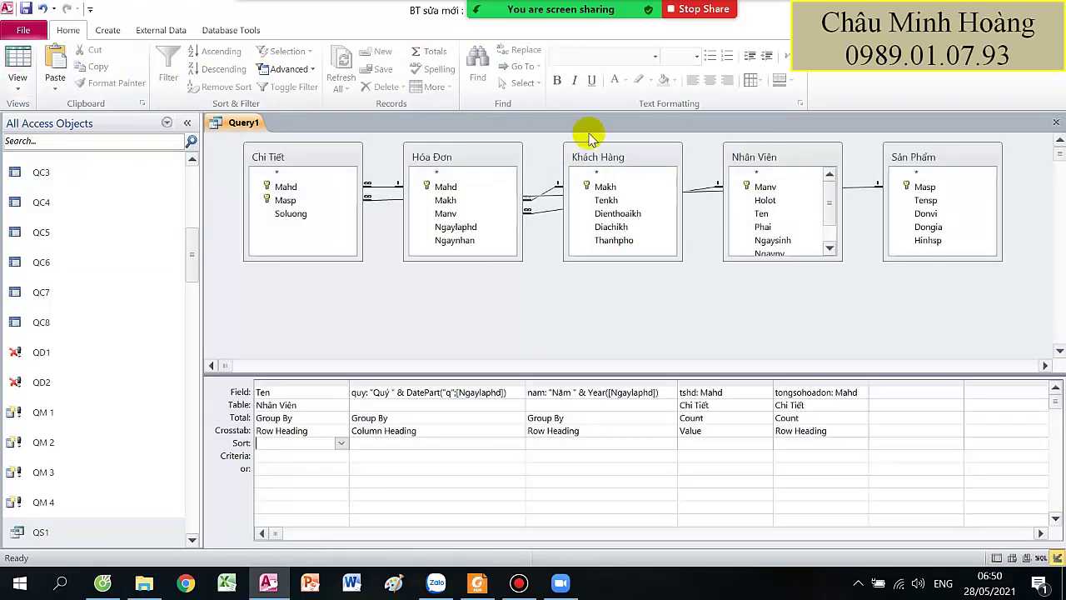
mouse_move(667, 18)
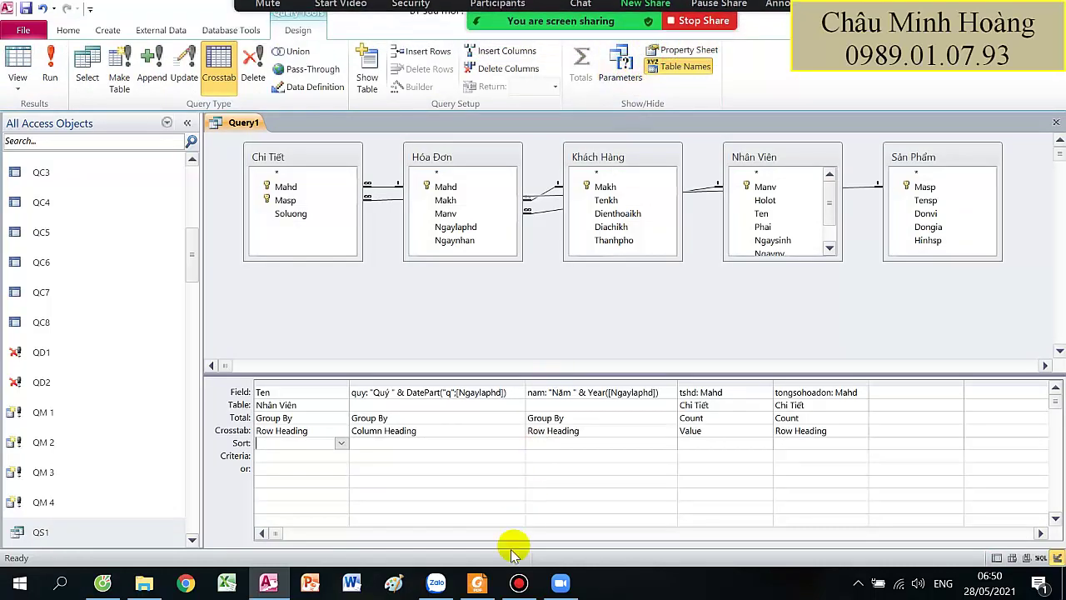
Check the QC6 exercise text and add a tongtien column multiplying Soluong by Dongia to the crosstab query.
left_click(478, 582)
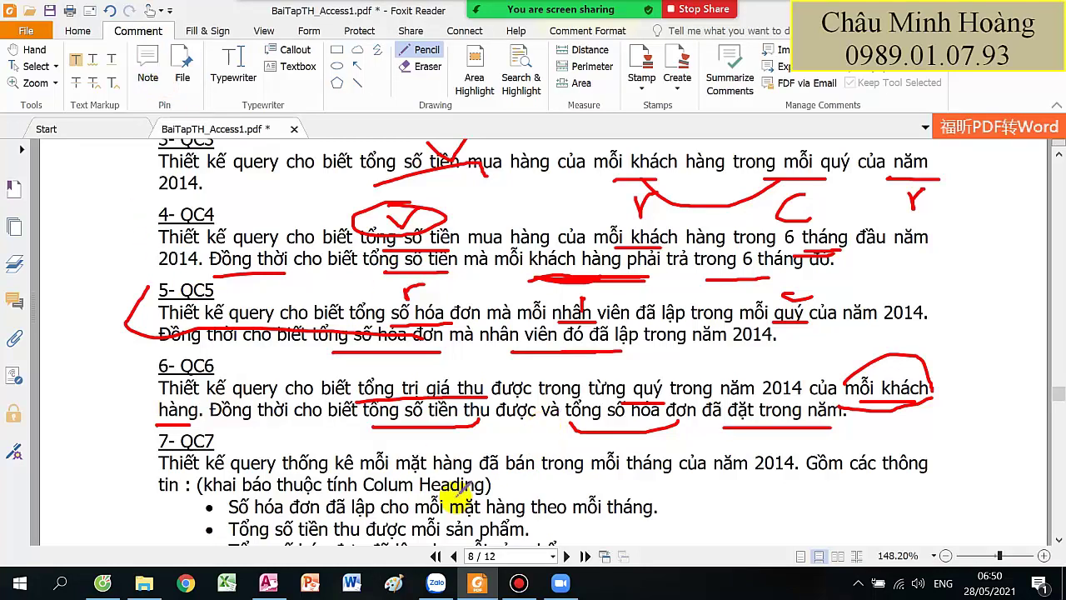
left_click(268, 582)
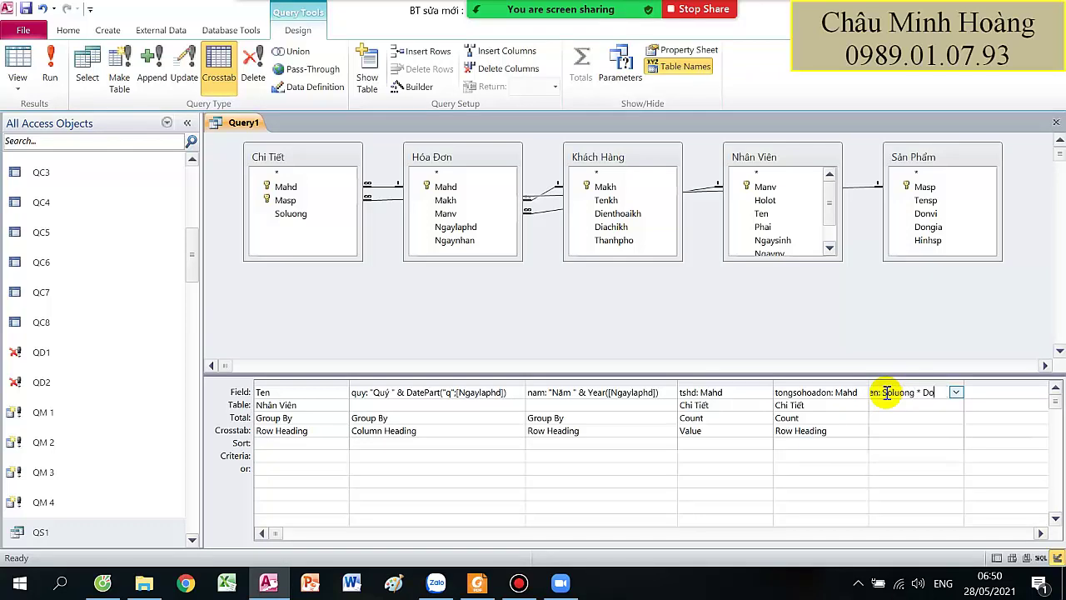
key("Return")
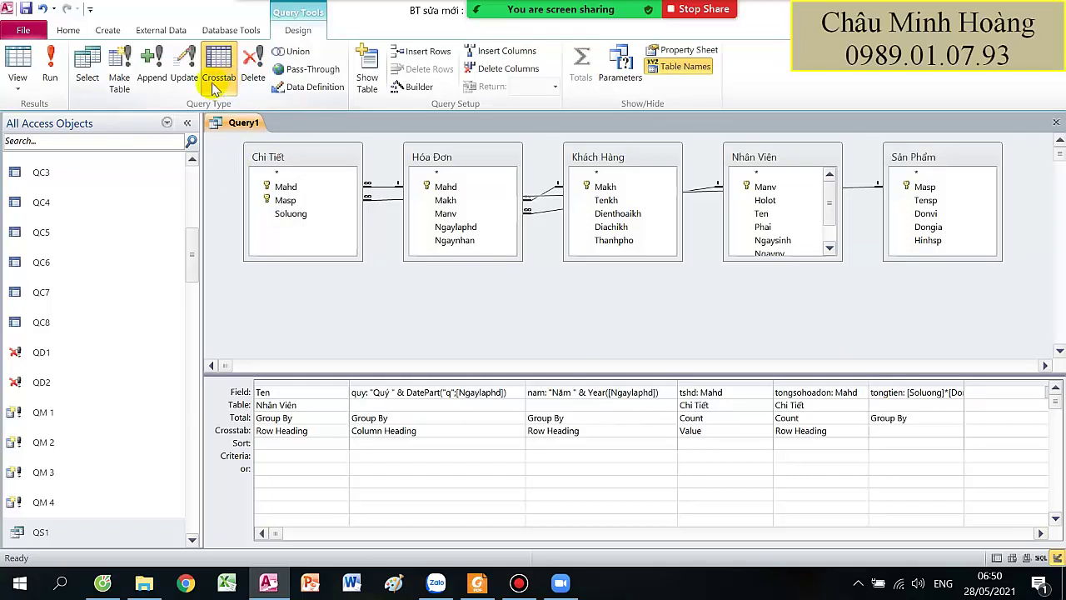
Change the crosstab query back to a select query and turn off its totals row.
left_click(92, 83)
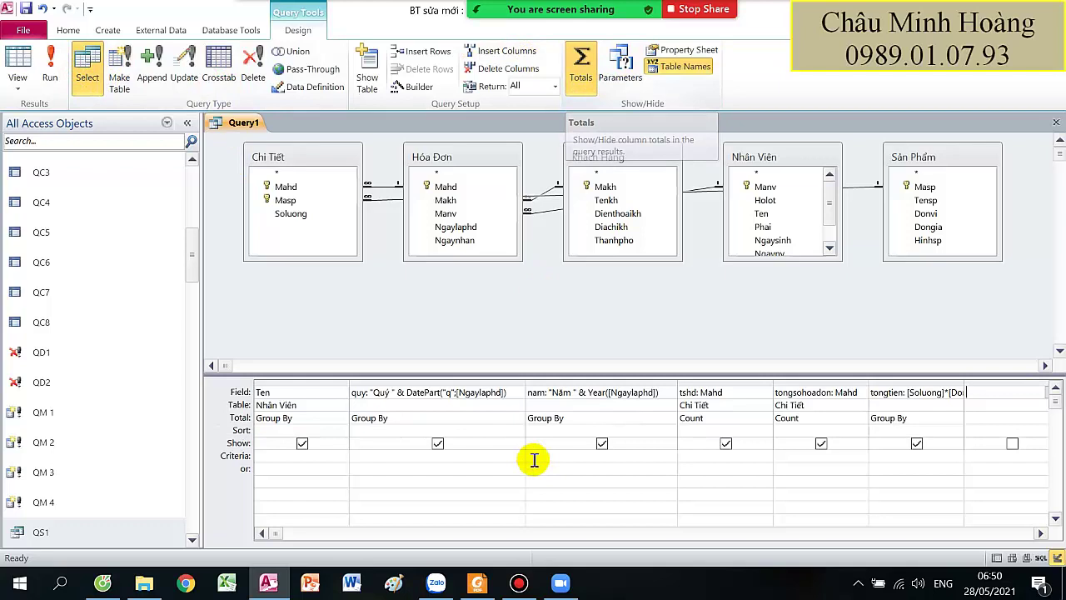
left_click(519, 583)
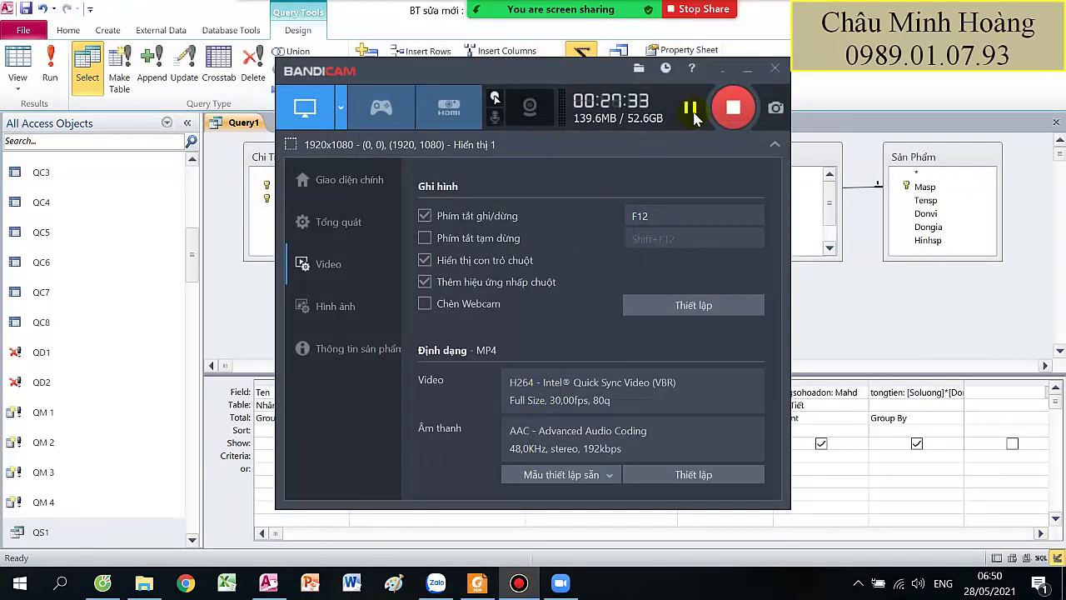
left_click(748, 70)
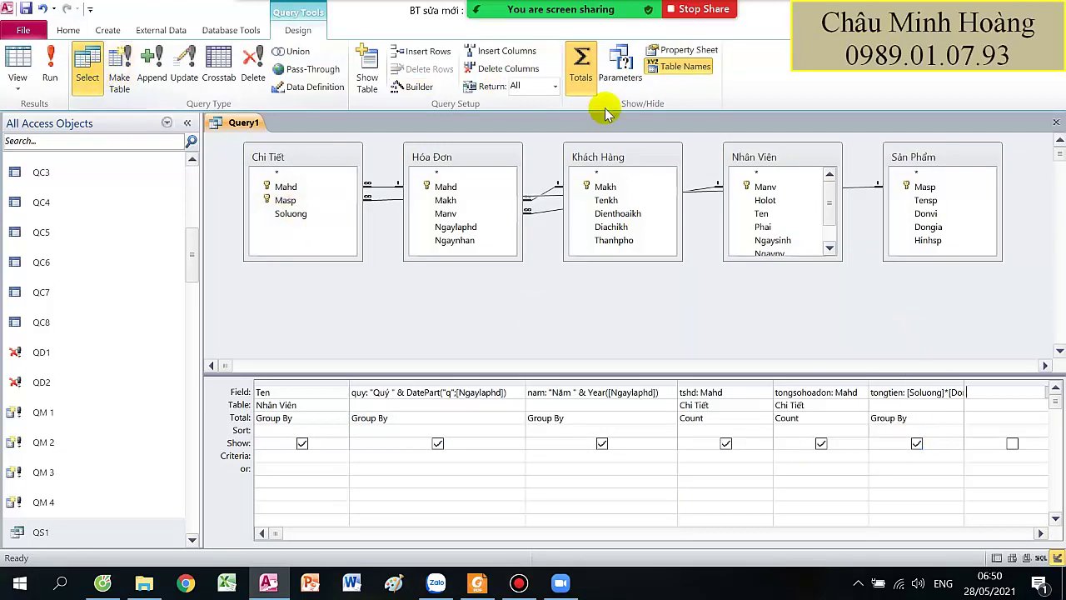
left_click(582, 65)
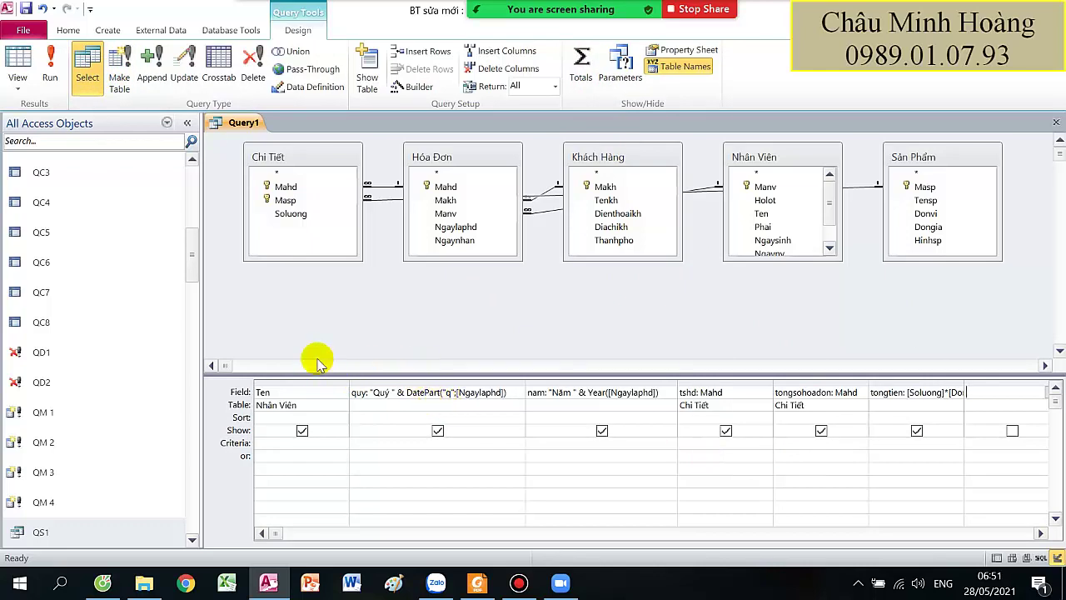
Replace the employee name in the first column with the Tenkh field from the Khách Hàng table.
left_click(478, 583)
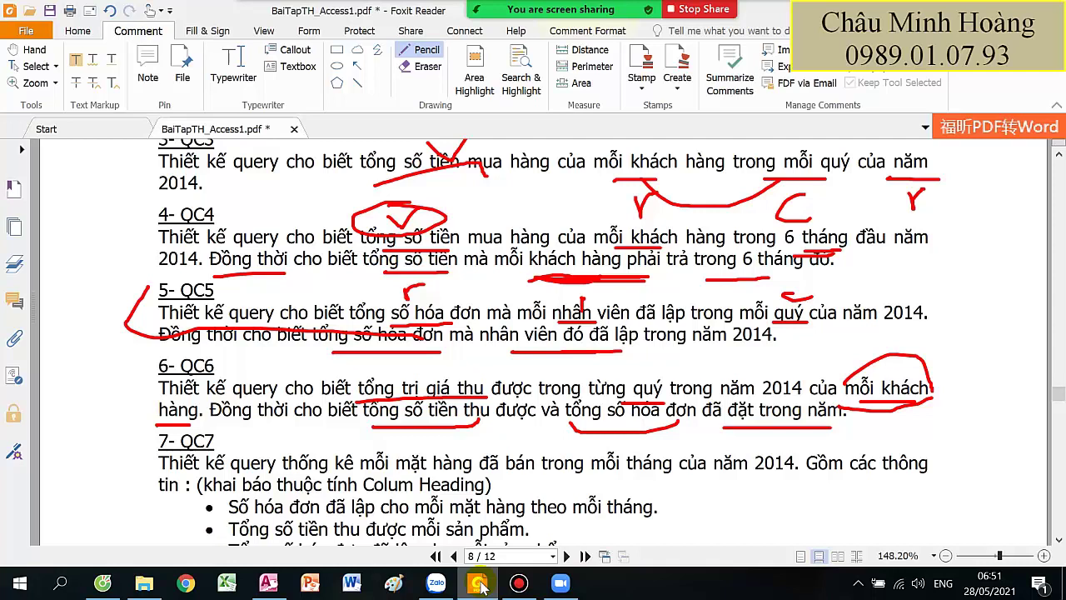
left_click(481, 586)
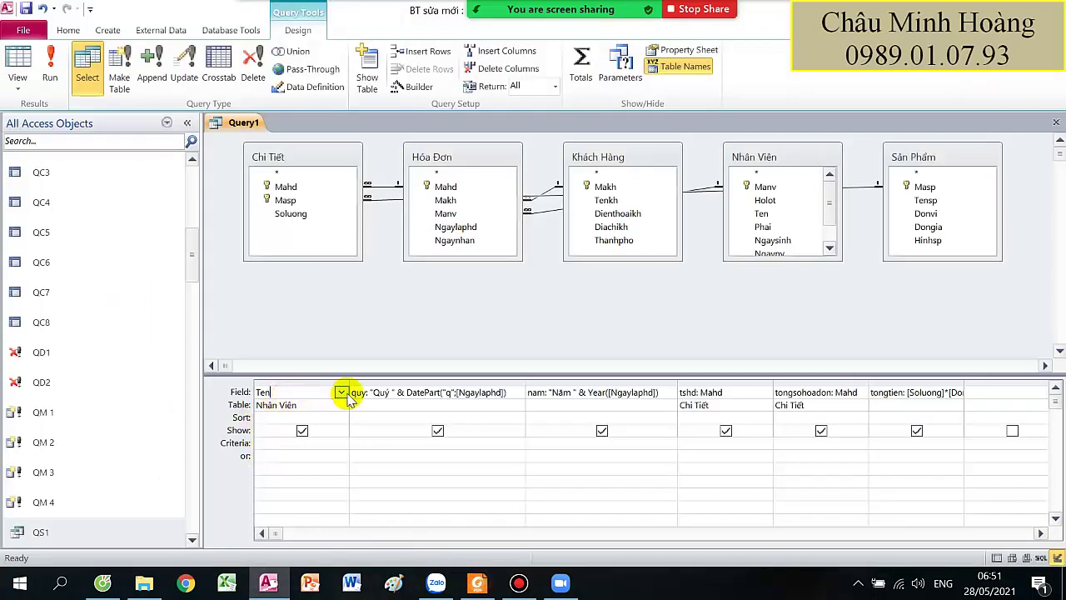
left_click(340, 393)
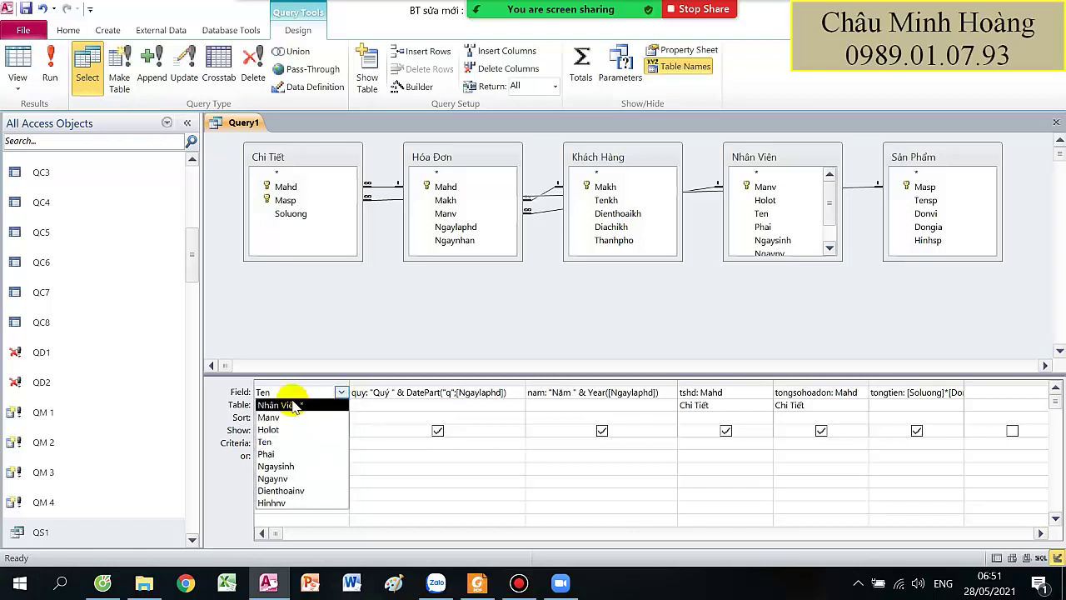
left_click(310, 405)
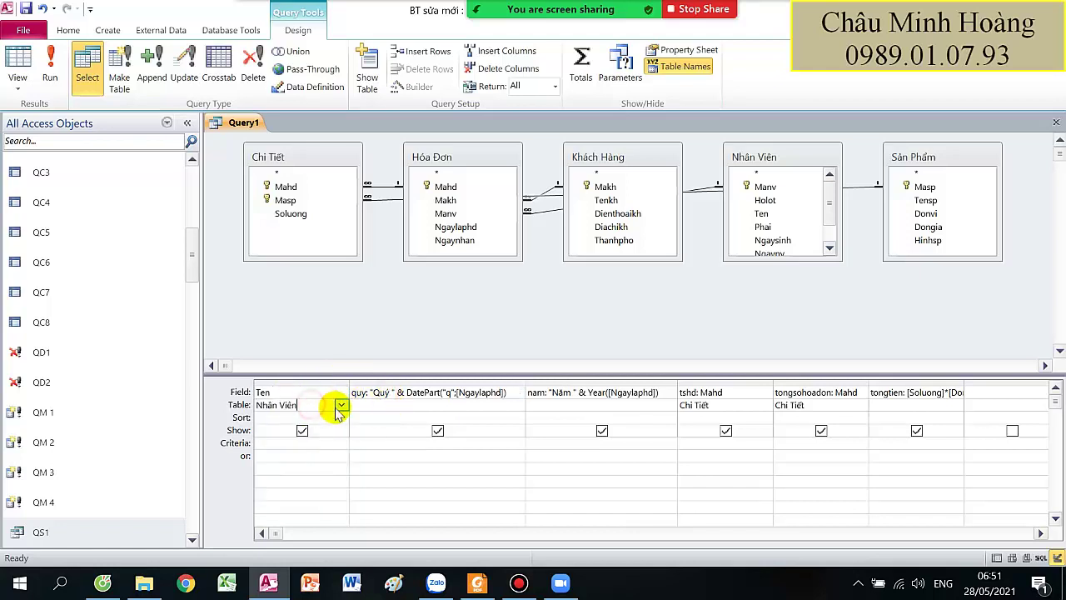
left_click(341, 405)
left_click(304, 441)
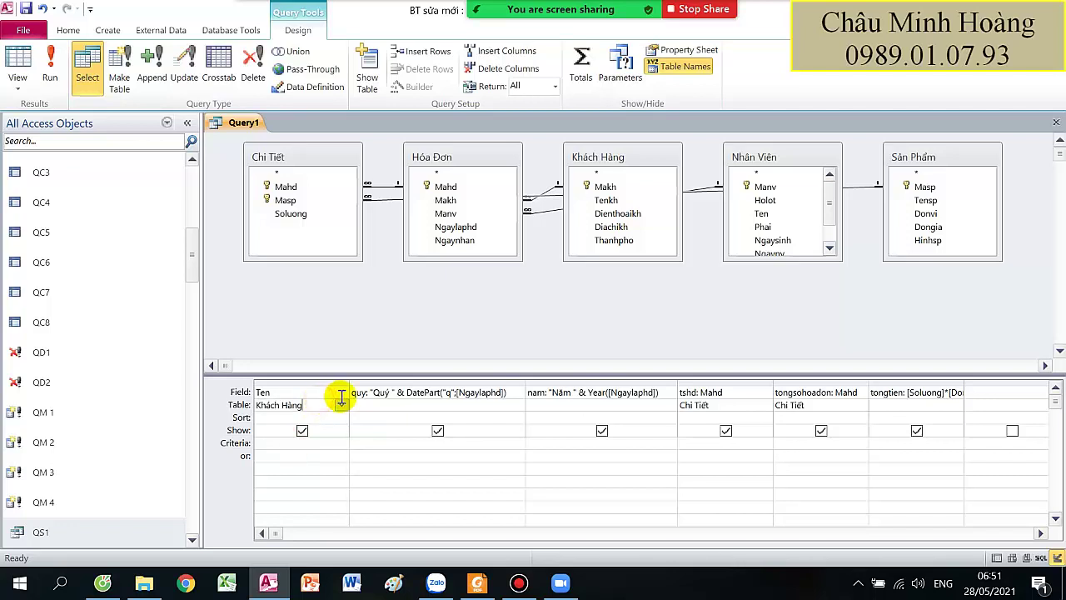
left_click(341, 393)
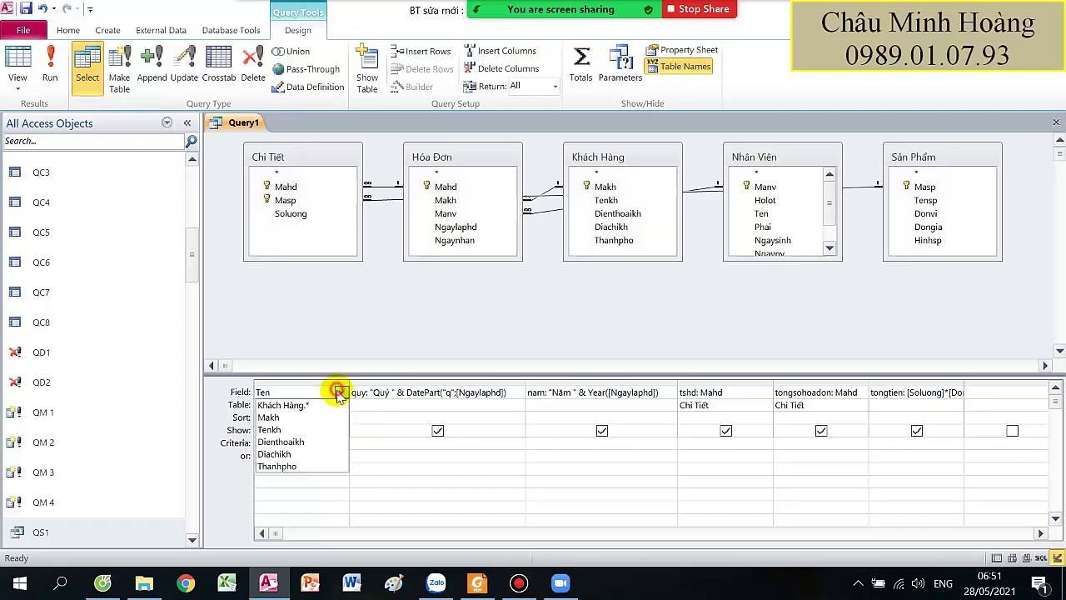
left_click(279, 430)
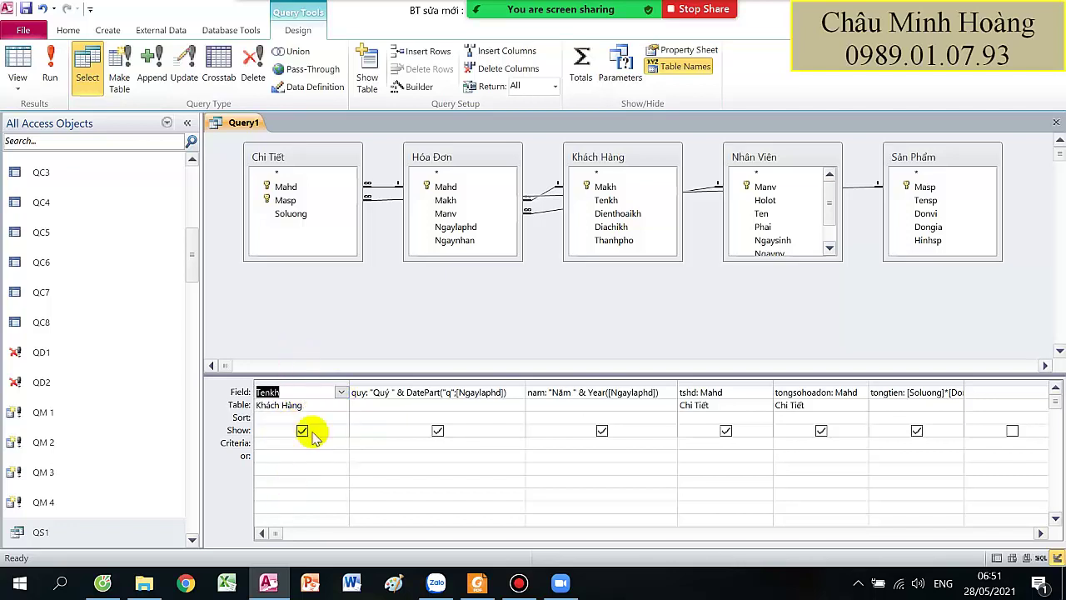
Recheck the QC6 text and delete the tshd, tongsohoadon and tongtien columns from the query.
left_click(476, 582)
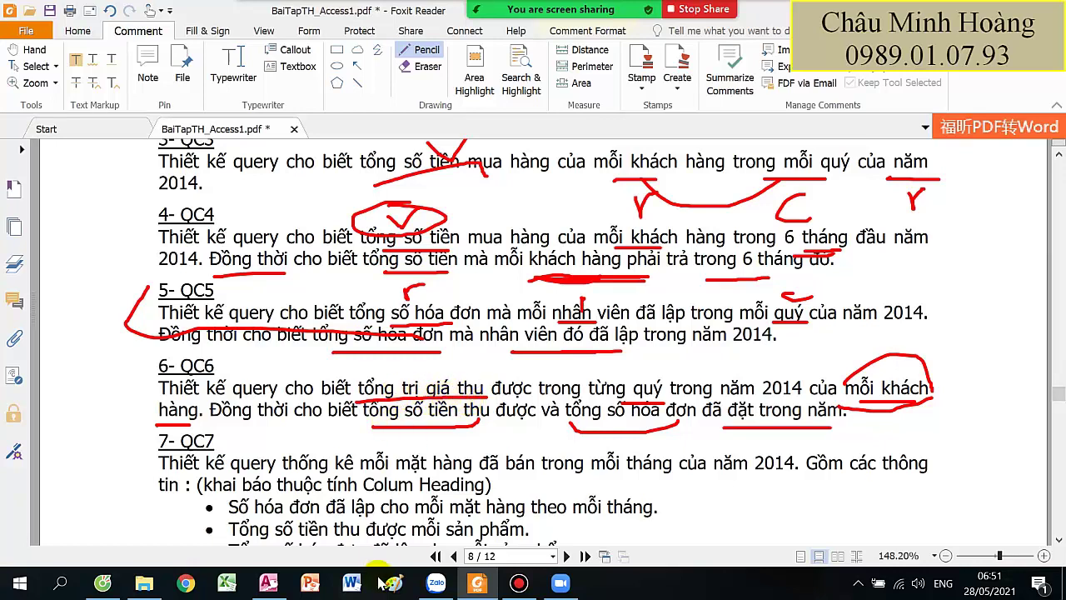
left_click(284, 581)
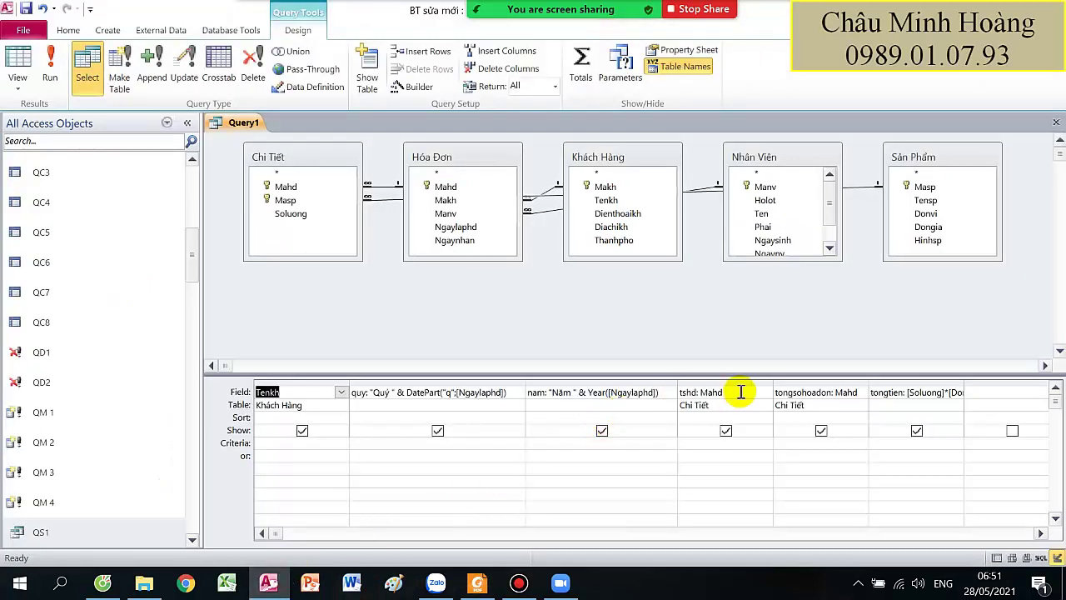
left_click_drag(716, 379, 934, 377)
key("Delete")
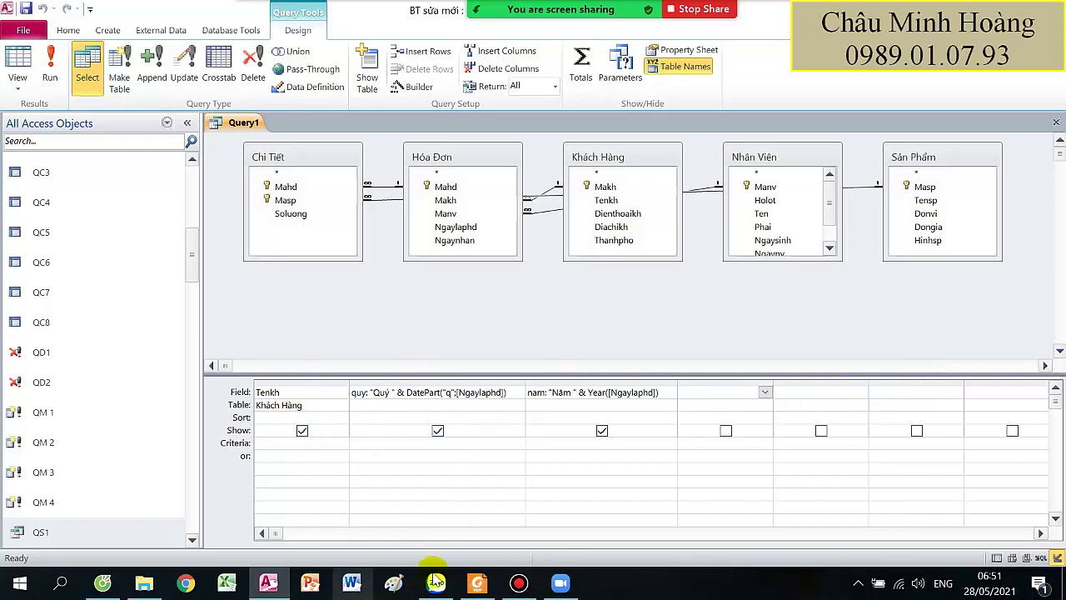
Add a tongtrigia column calculating Soluong * Dongia after the nam column, then run the query and return to its design.
left_click(477, 582)
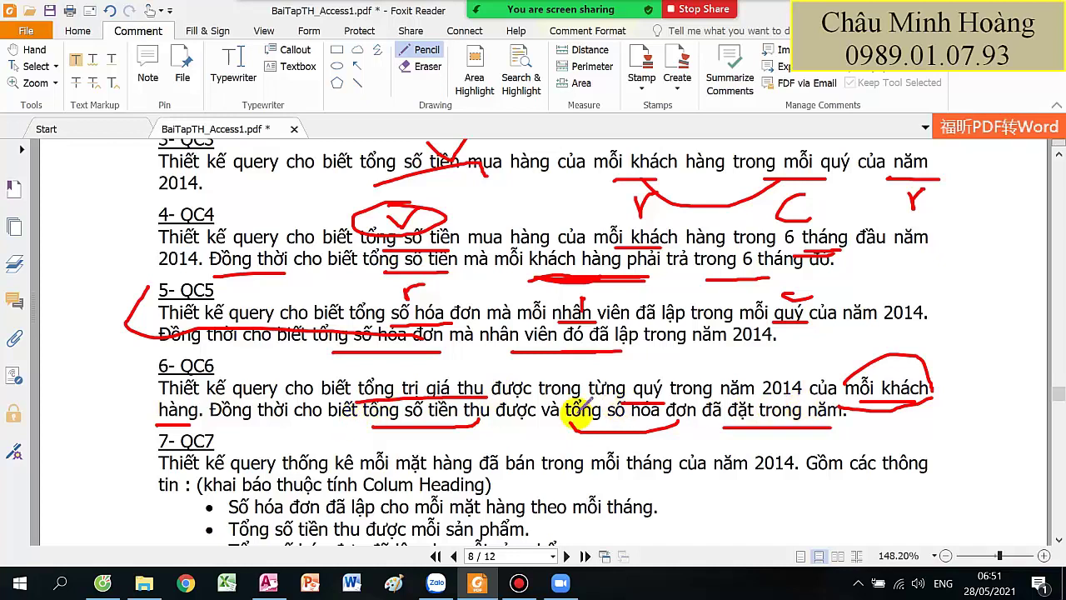
left_click(268, 582)
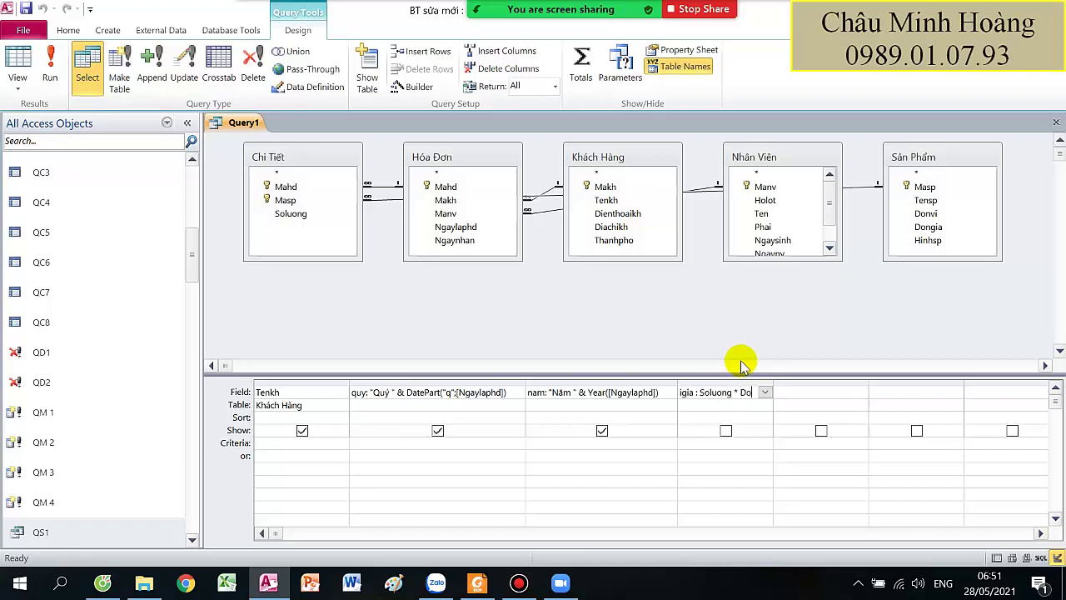
type("ia")
key("Tab")
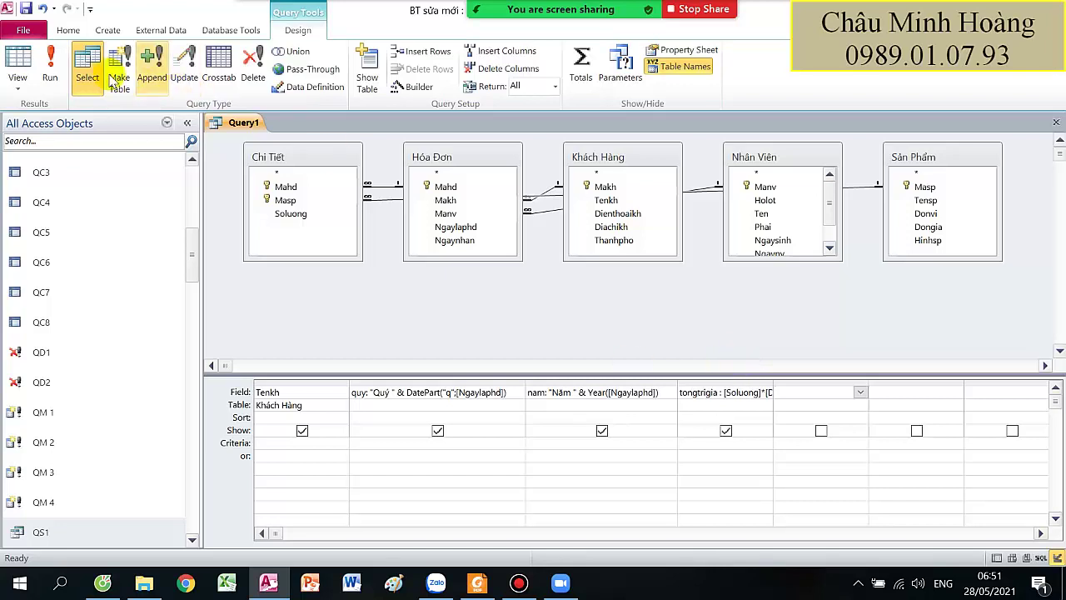
left_click(49, 73)
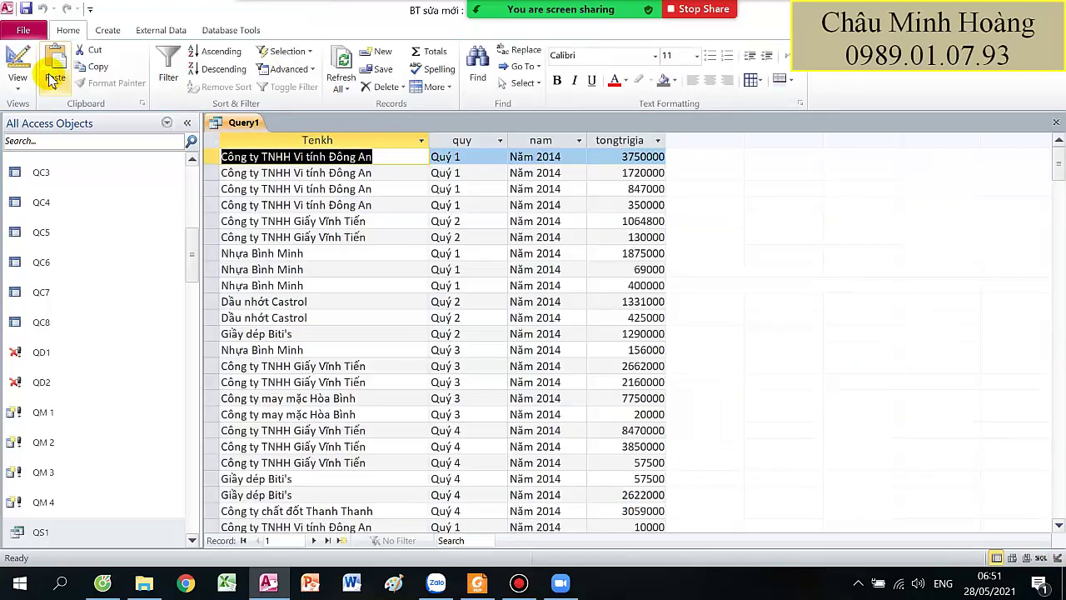
left_click(10, 55)
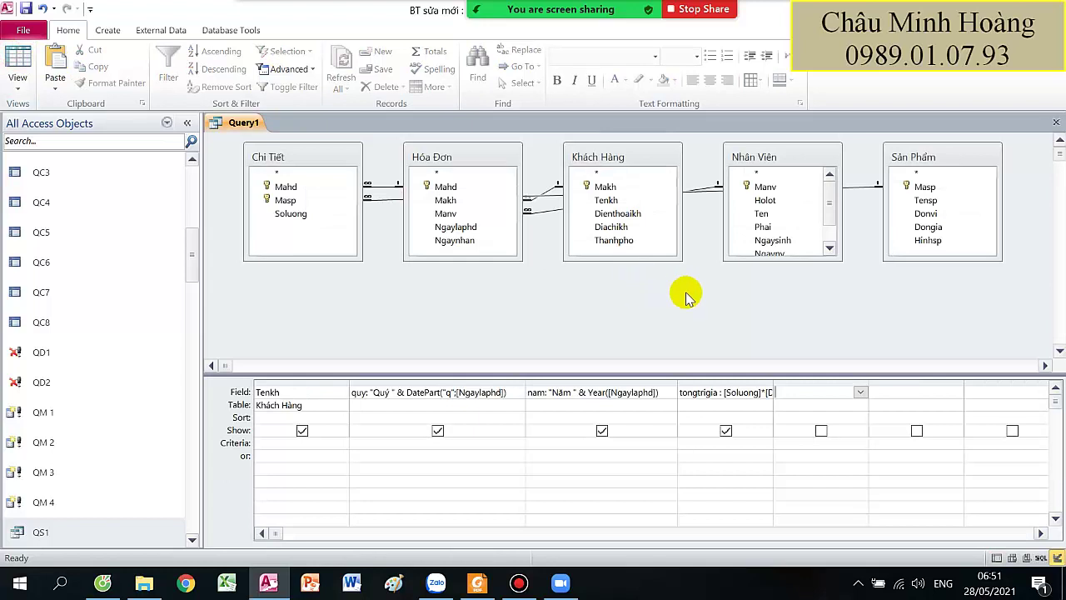
Add a second calculated column, tongtien, as Soluong * Dongia, then run the query and return to its design.
left_click(477, 582)
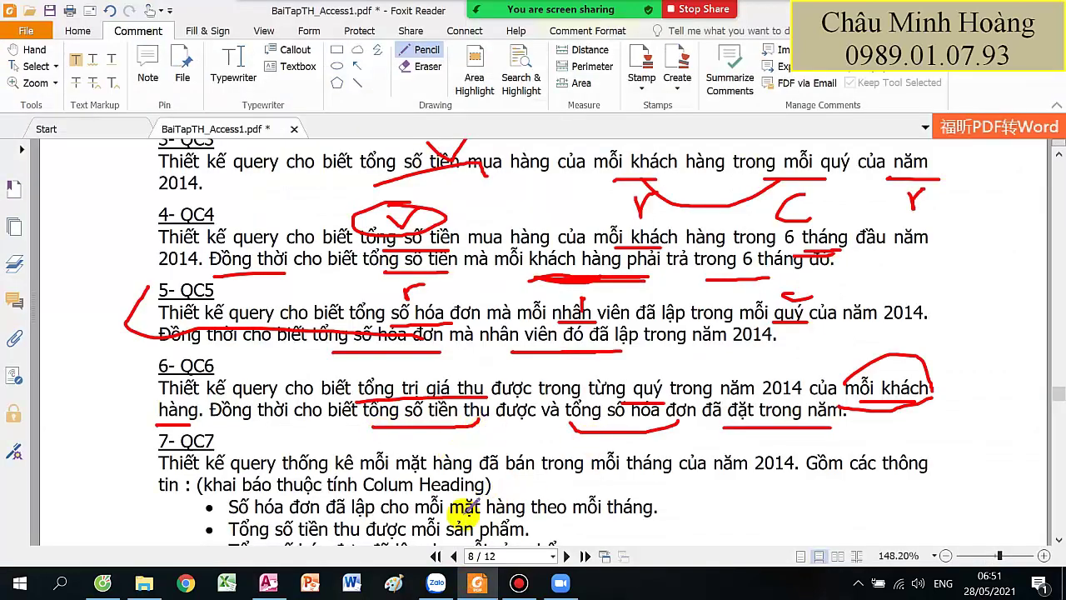
left_click(268, 582)
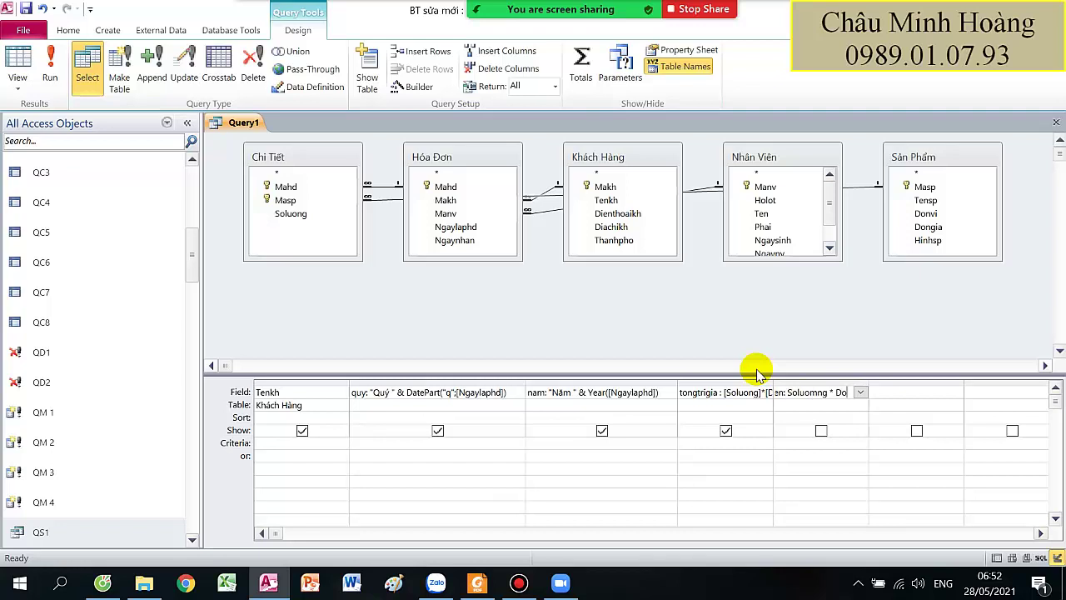
type("a")
key("Tab")
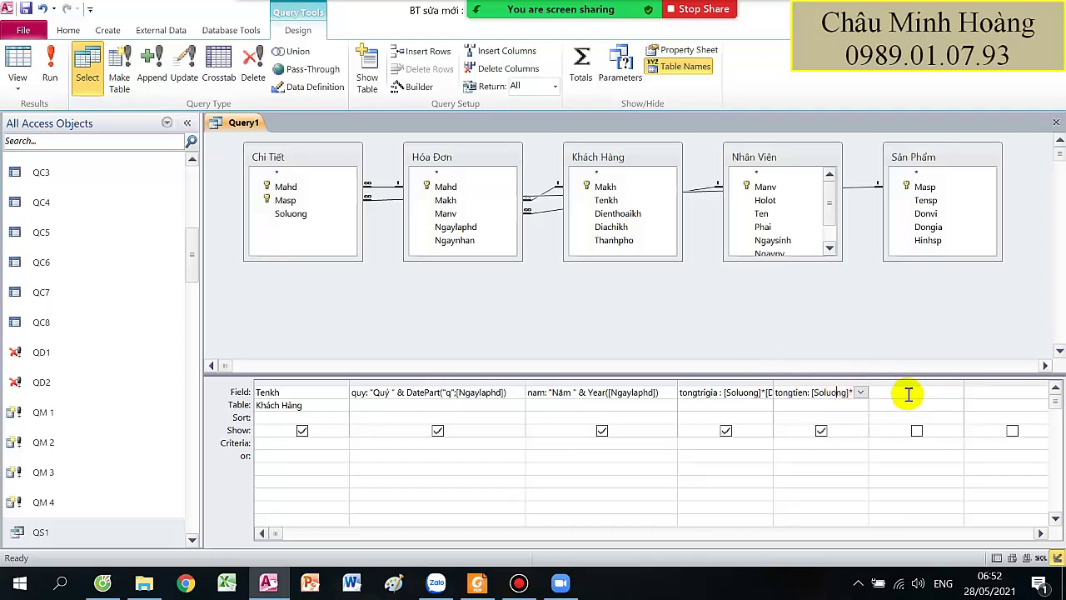
left_click(57, 69)
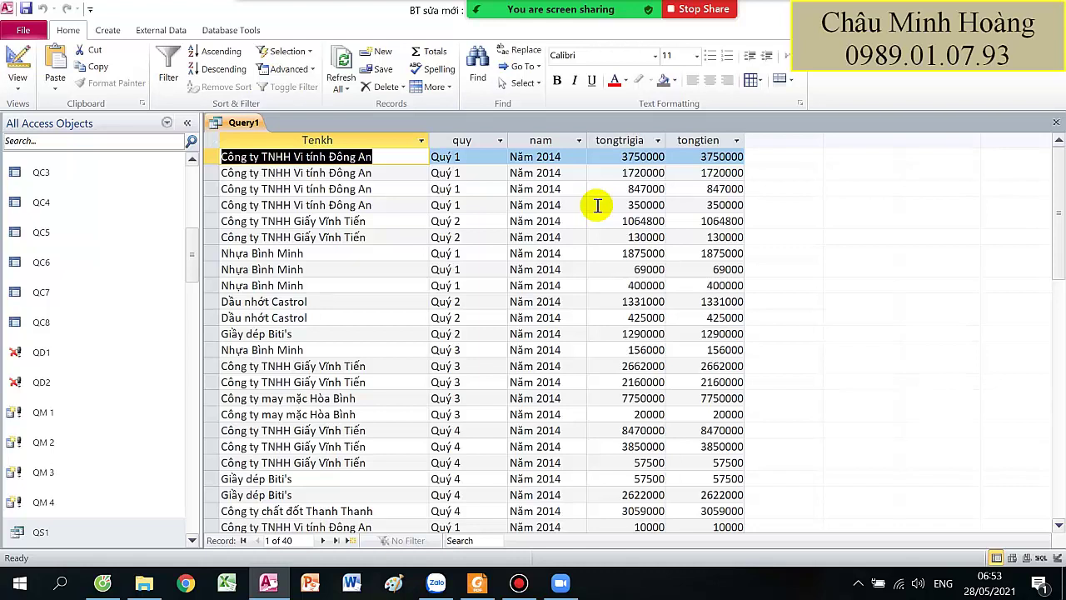
left_click(17, 60)
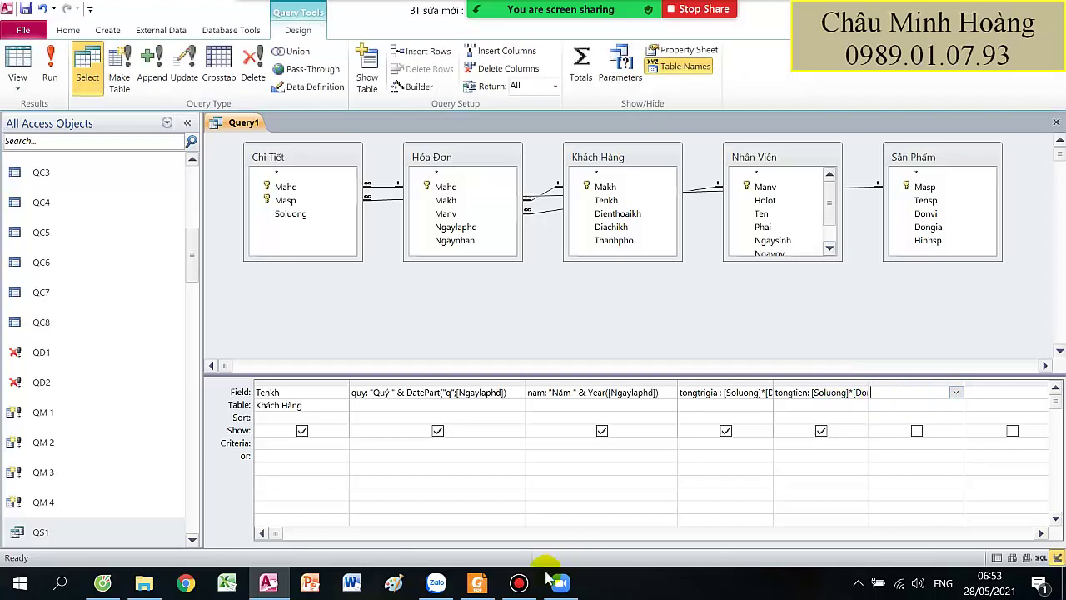
Add a tshd column based on the Mahd field of Chi Tiết and narrow the quy and nam columns.
left_click(482, 585)
left_click(482, 585)
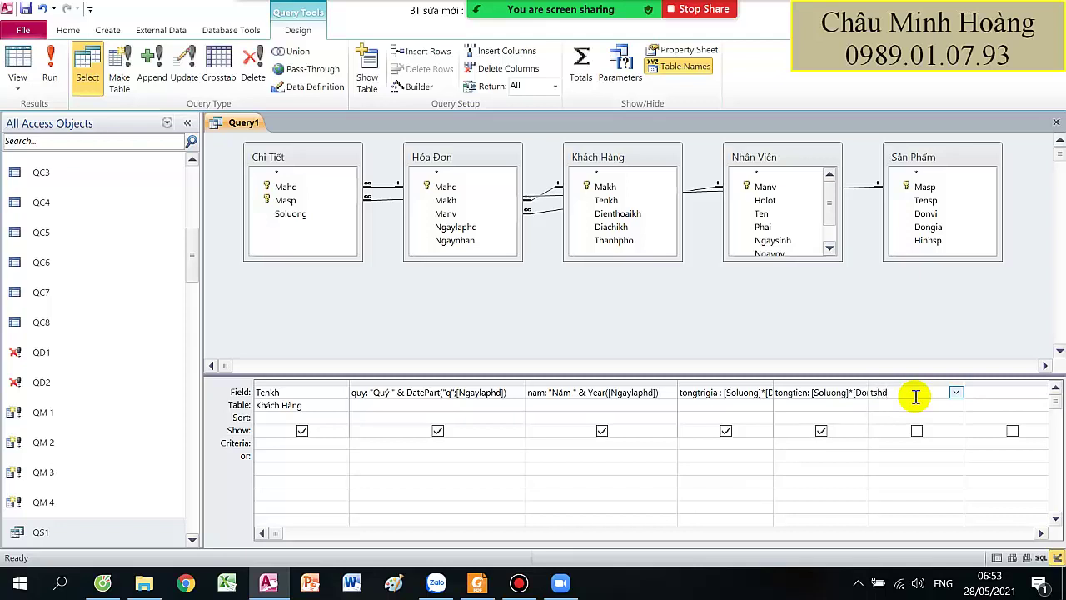
key("Tab")
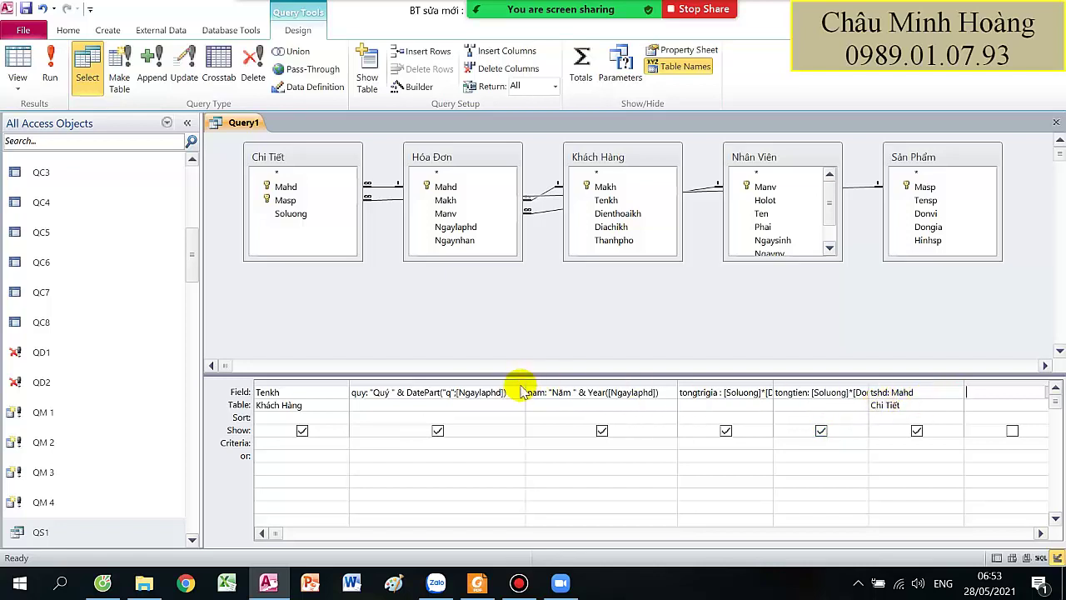
left_click_drag(525, 388, 463, 385)
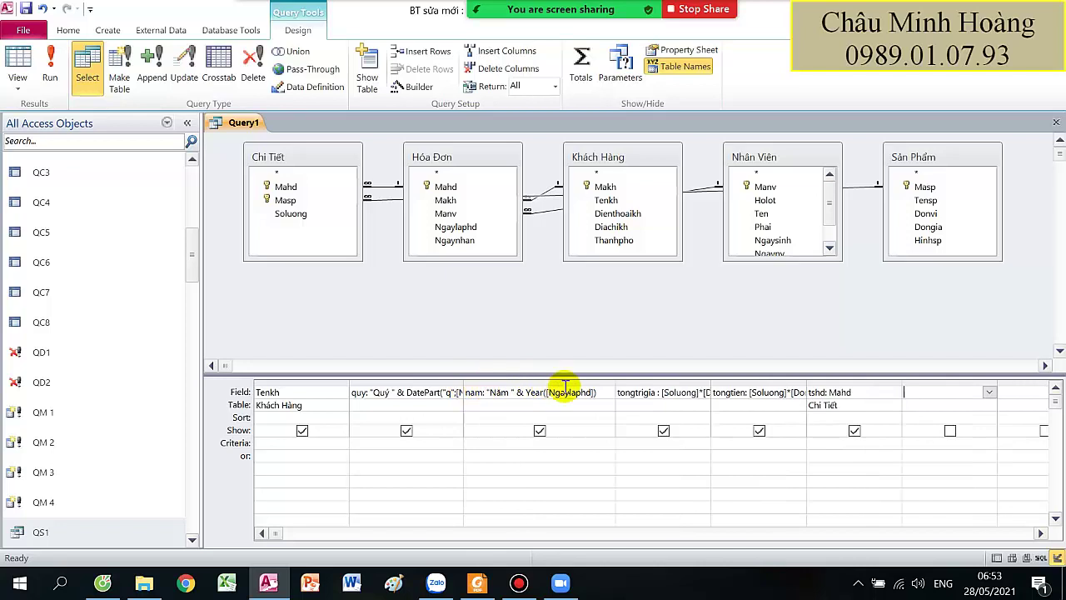
left_click_drag(615, 383, 591, 384)
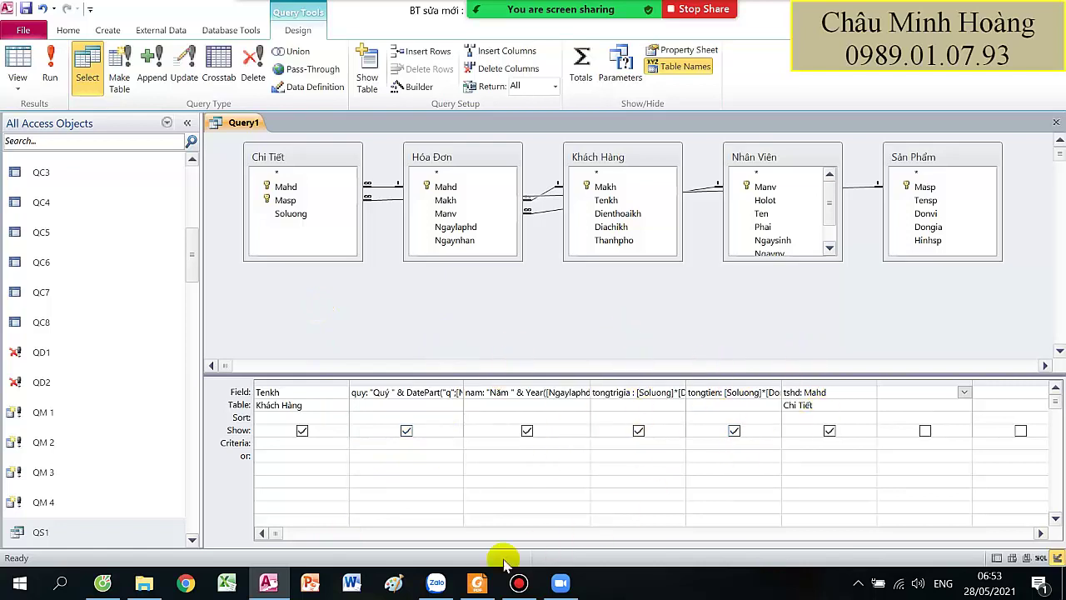
Compare the QC6 requirement in the exercise PDF with the columns in the query design.
left_click(477, 583)
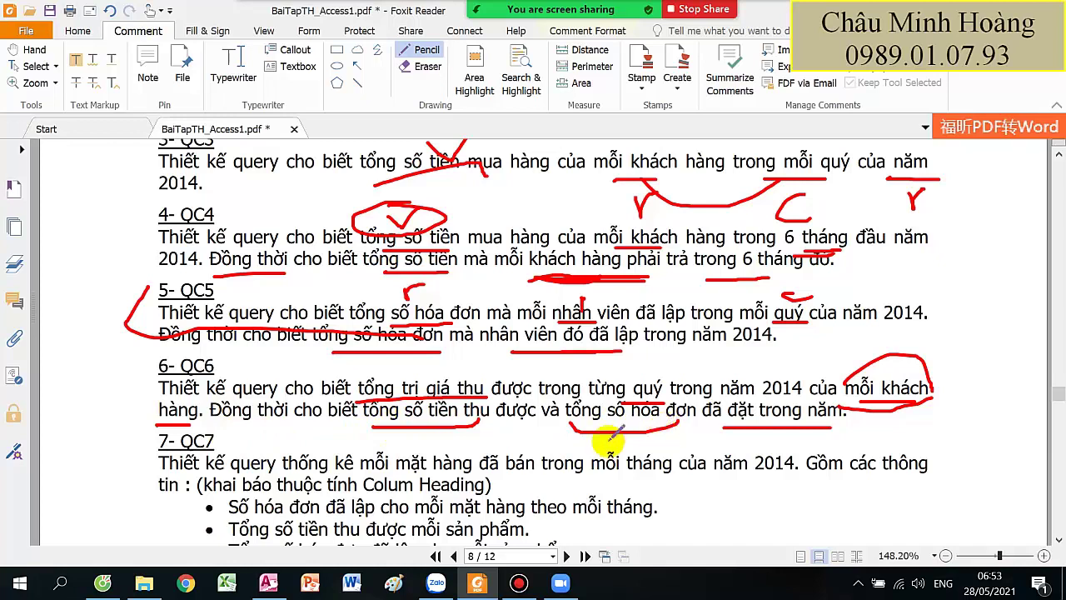
left_click(269, 583)
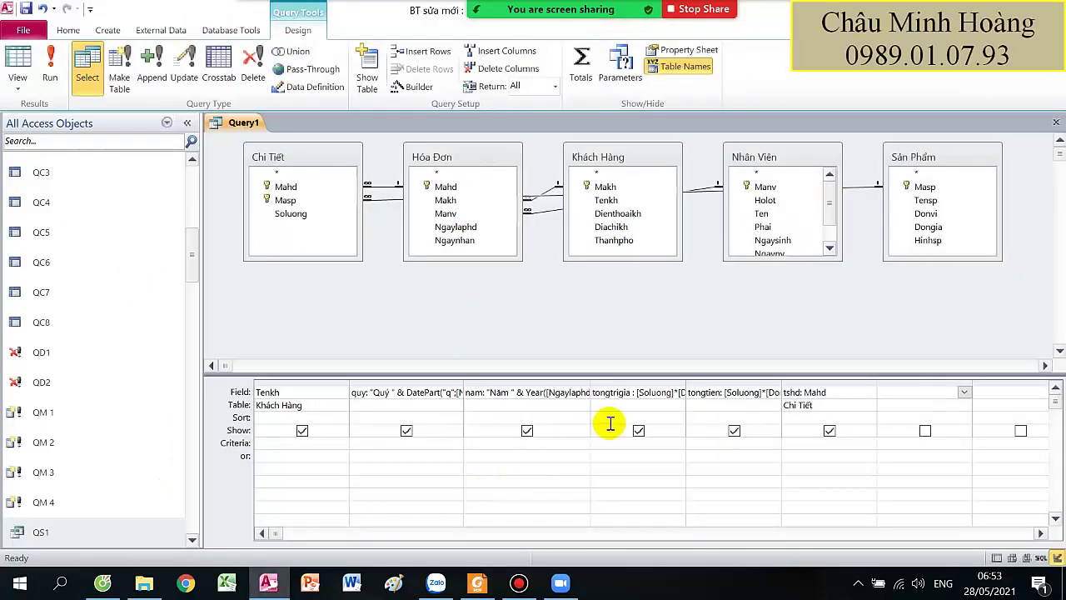
mouse_move(567, 16)
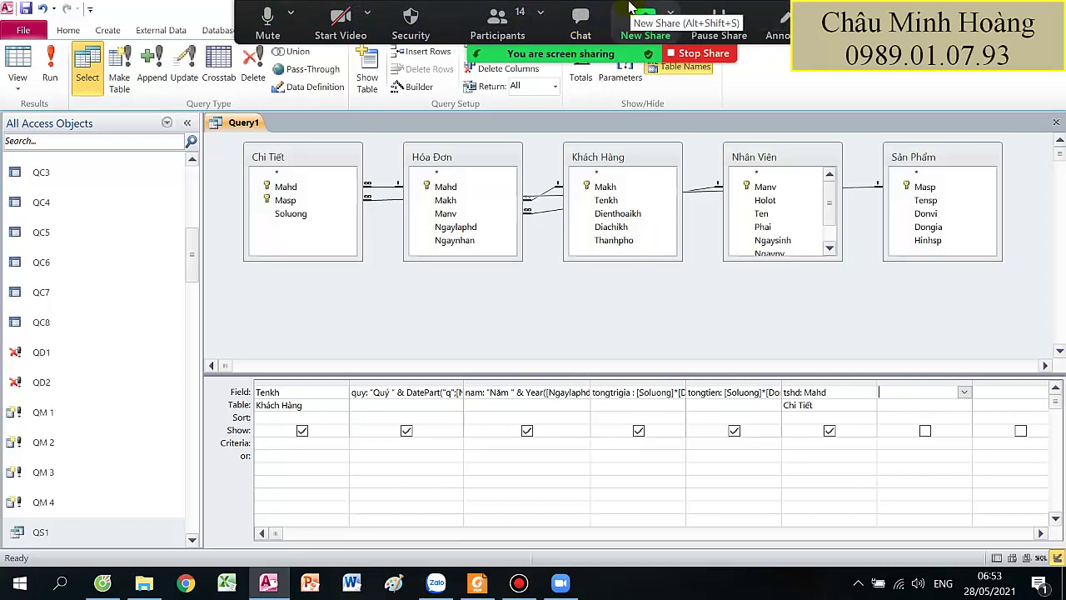
left_click(519, 583)
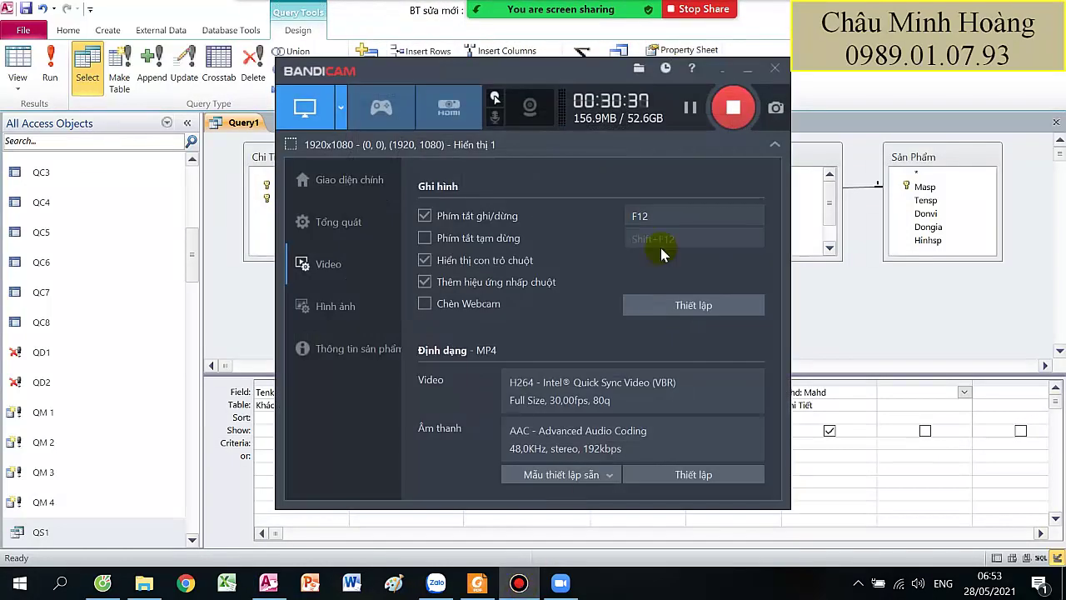
left_click(747, 69)
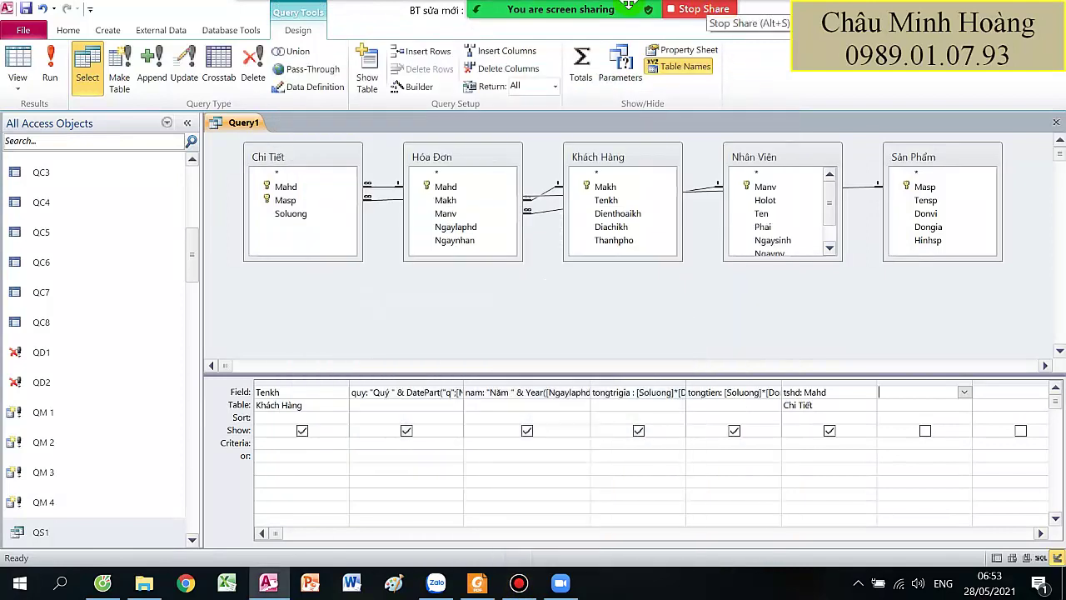
mouse_move(637, 10)
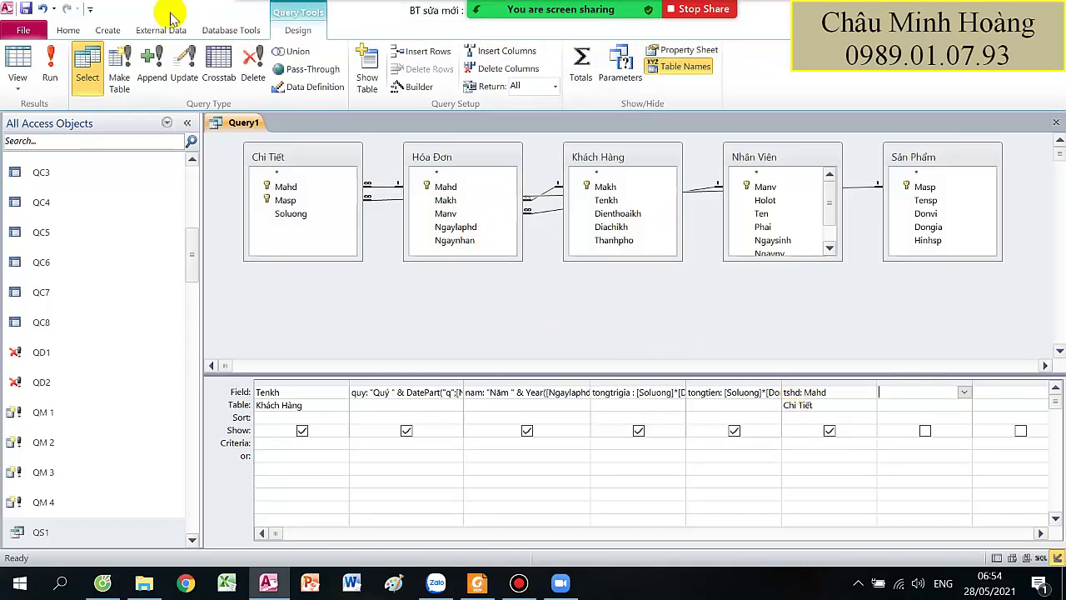
Circle the wording about the first six months in QC4 of the exercise PDF with the pencil, and return to the query design.
left_click(477, 582)
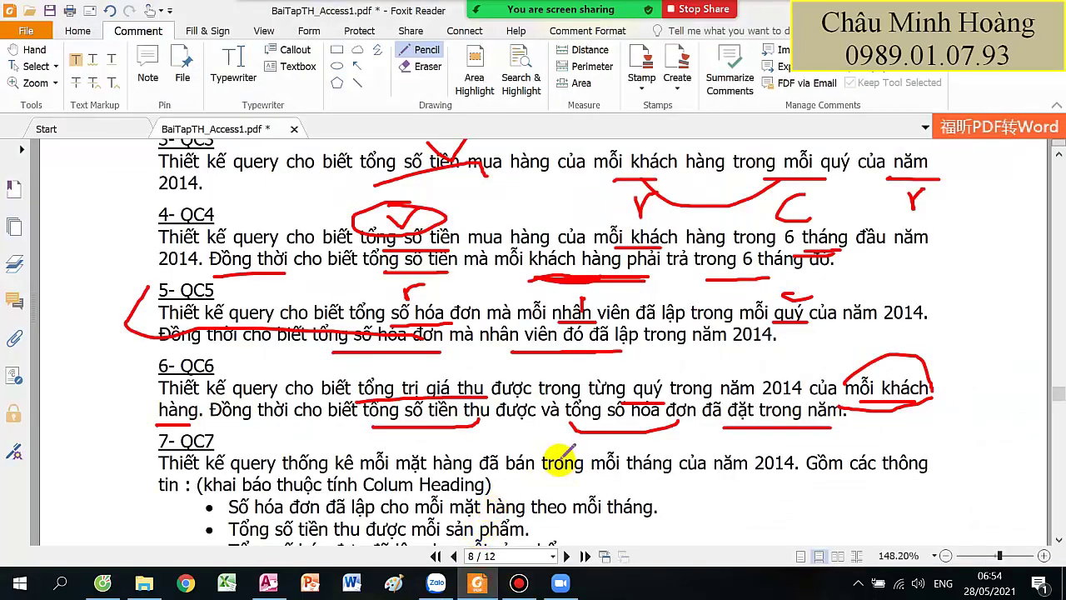
mouse_move(941, 236)
left_mouse_down()
mouse_move(789, 203)
mouse_move(643, 218)
left_mouse_up()
mouse_move(777, 279)
left_mouse_down()
mouse_move(939, 225)
mouse_move(863, 205)
mouse_move(858, 214)
left_mouse_up()
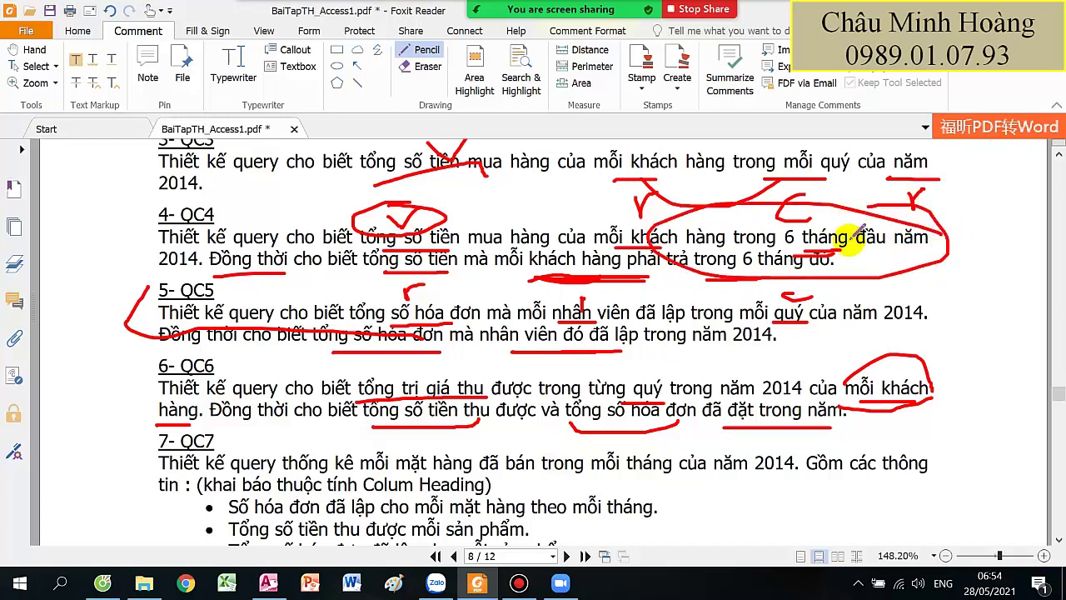
left_click(268, 583)
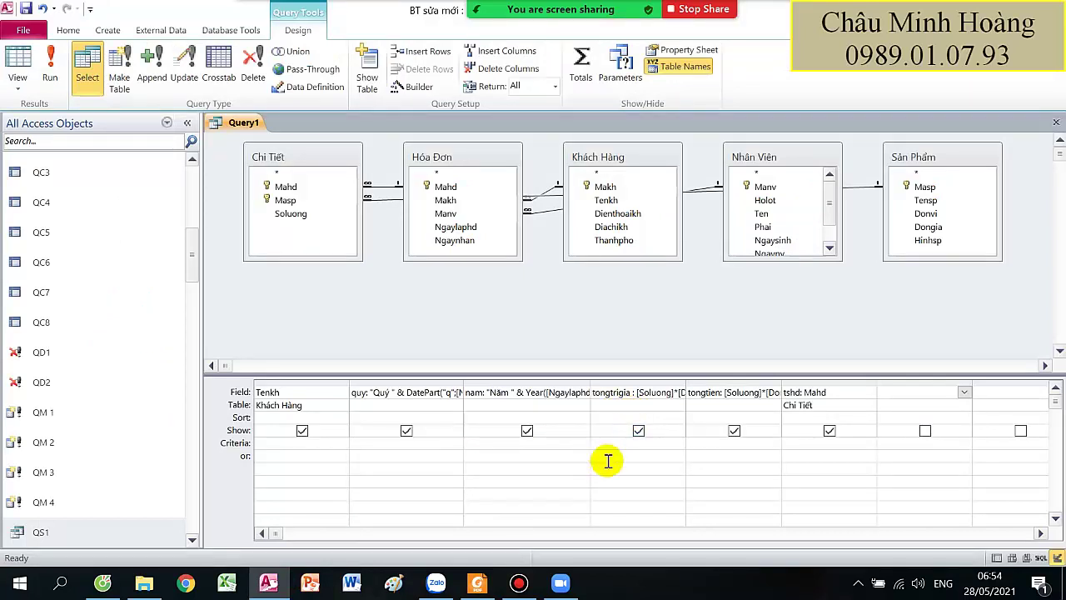
Test the query with the criterion "Quý 2" on the quy column, return to its design and clear the criterion.
left_click(385, 453)
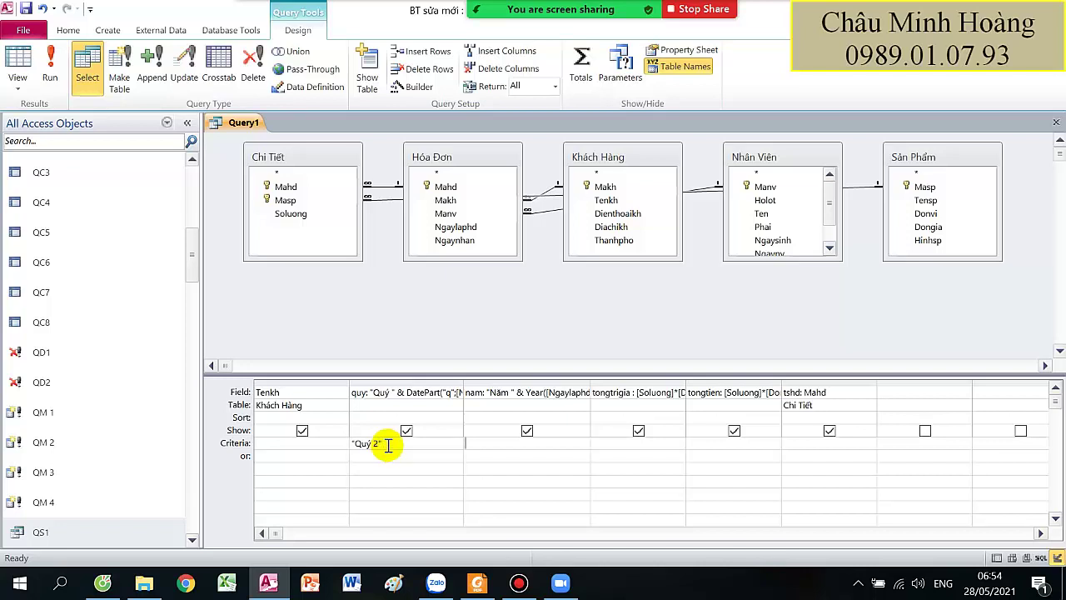
left_click(50, 75)
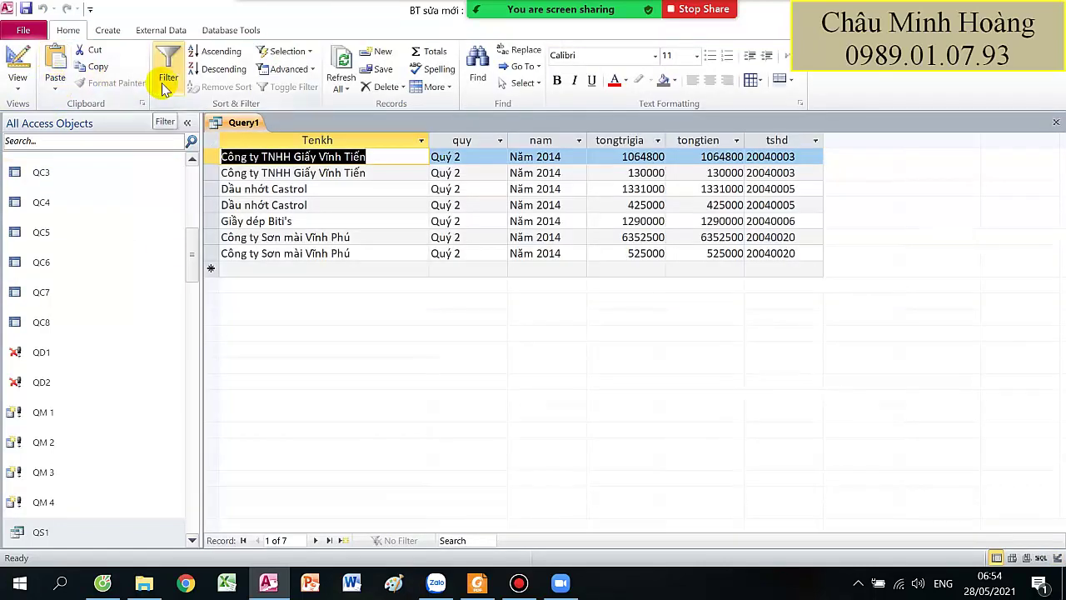
left_click(18, 62)
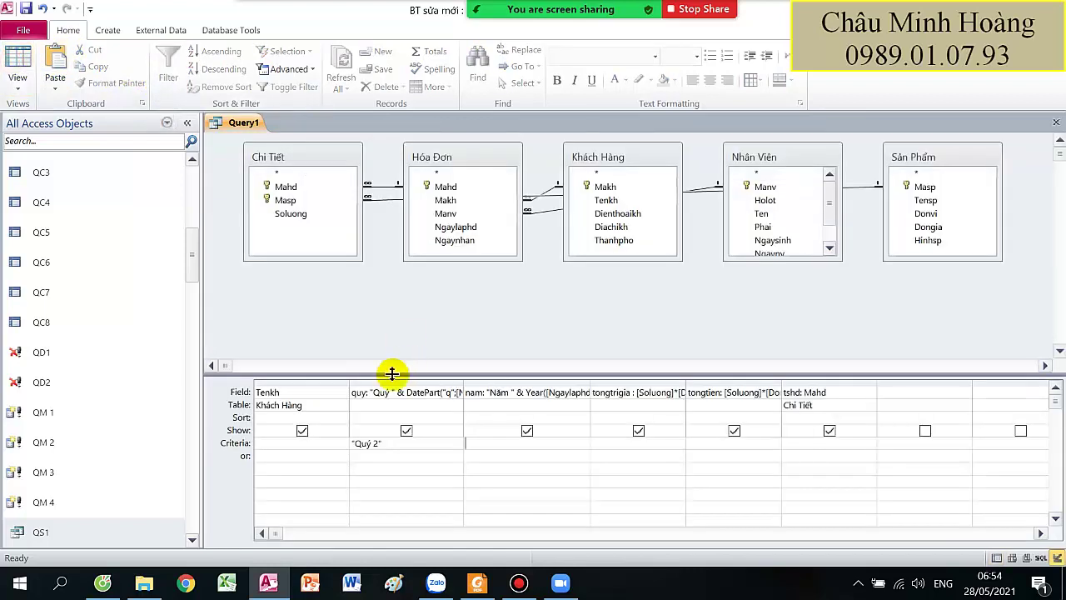
left_click_drag(385, 444, 285, 442)
key("Delete")
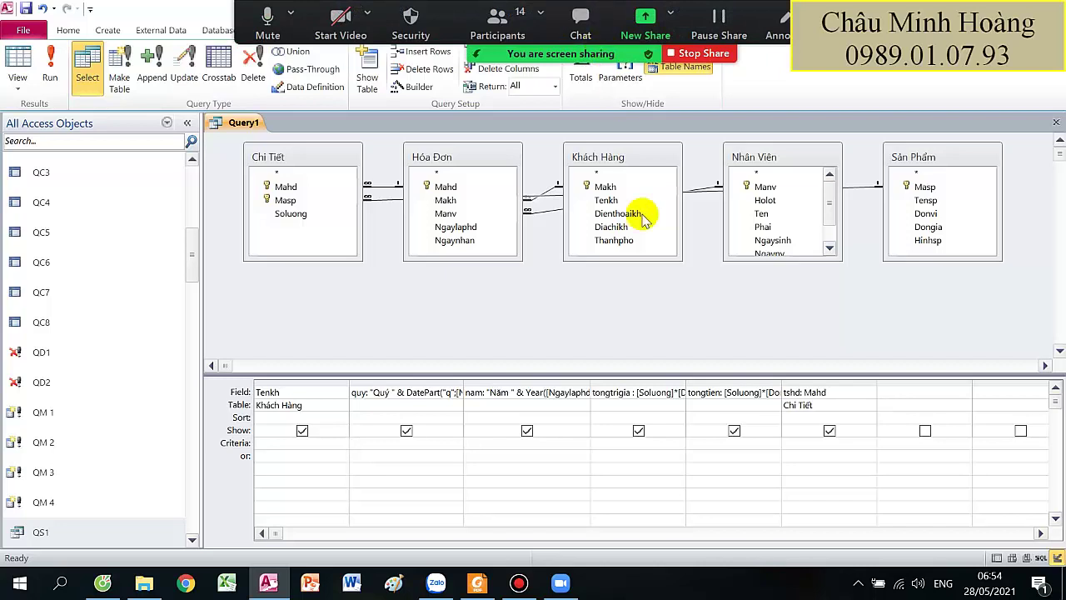
Convert the query to a crosstab with Tenkh and nam as Row Heading and quy as Column Heading, checking against QC6.
left_click(230, 79)
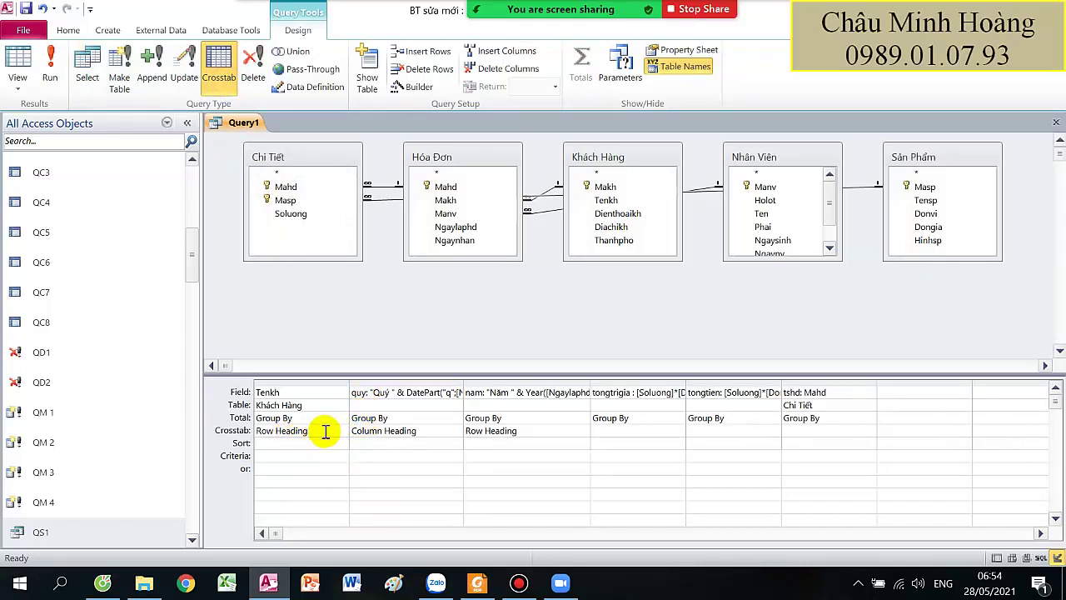
left_click(476, 583)
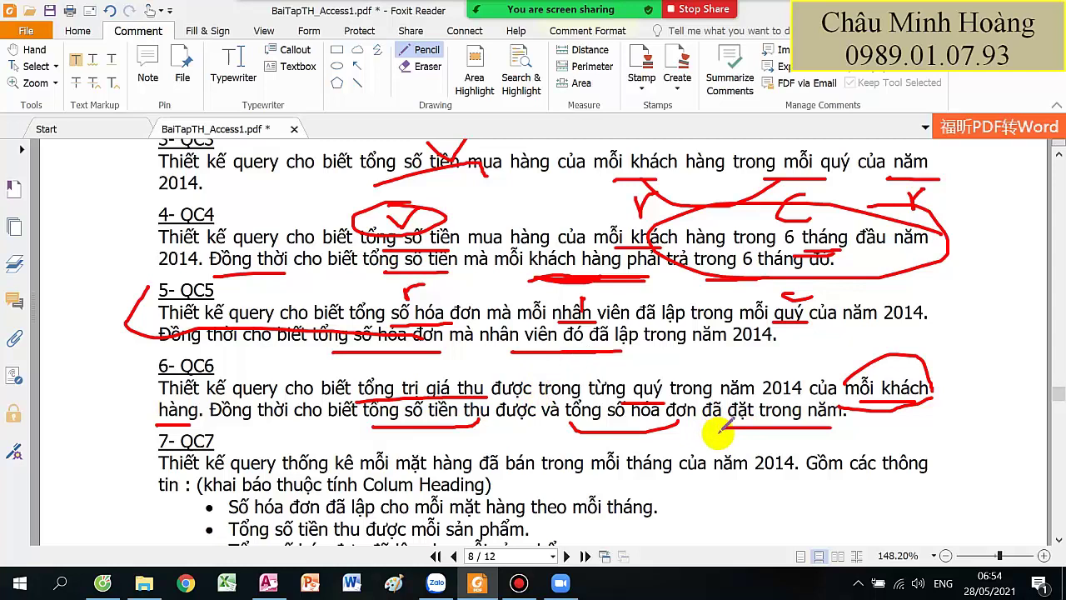
left_click(282, 583)
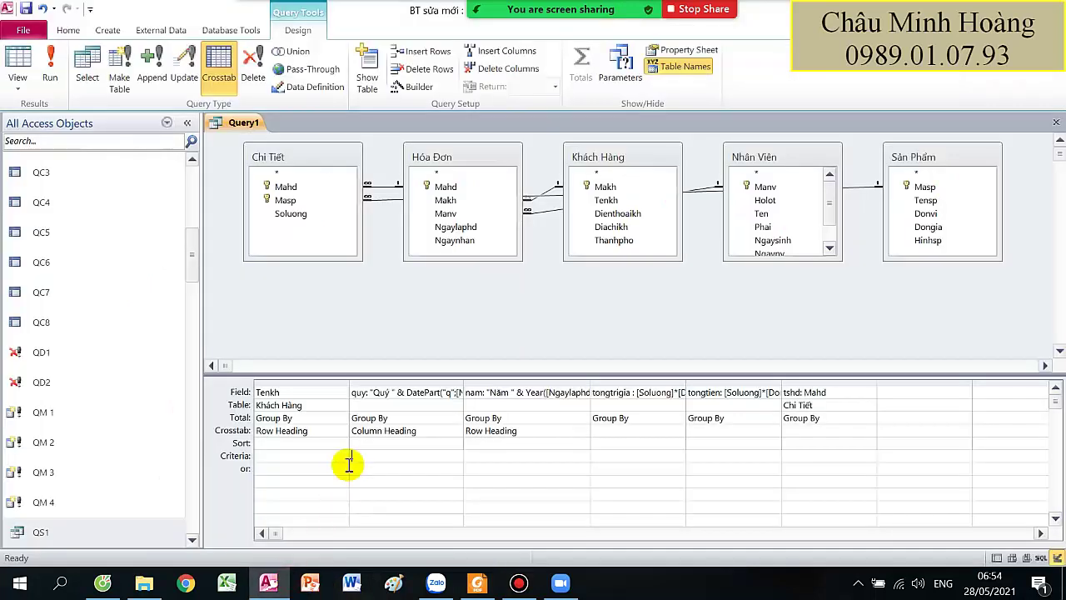
Set the crosstab role of tongtrigia to Value and of tongtien and tshd to Row Heading, checking the QC6 wording.
left_click(621, 429)
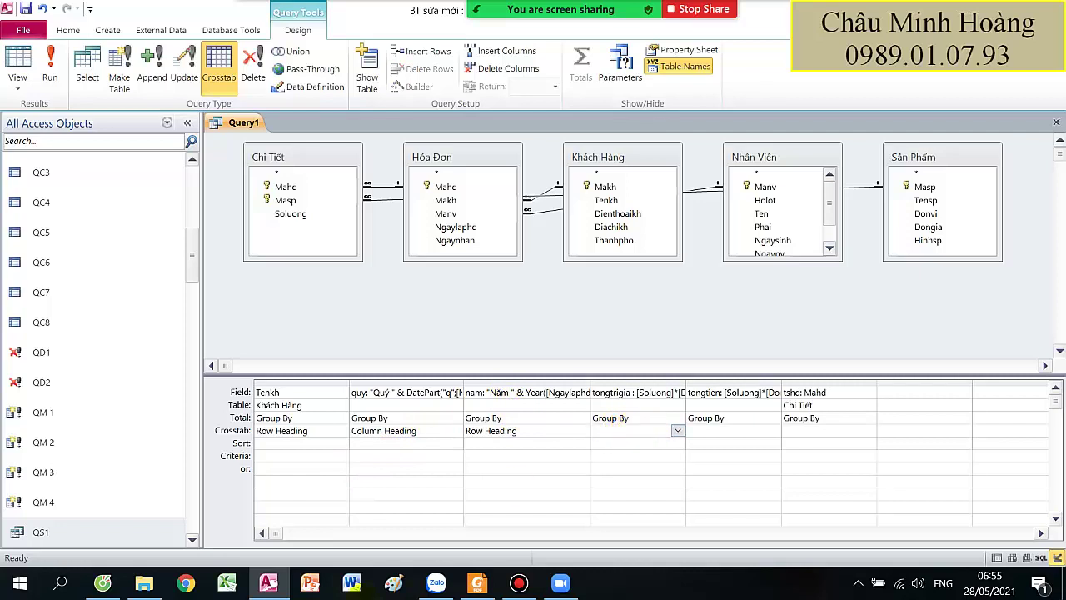
left_click(476, 583)
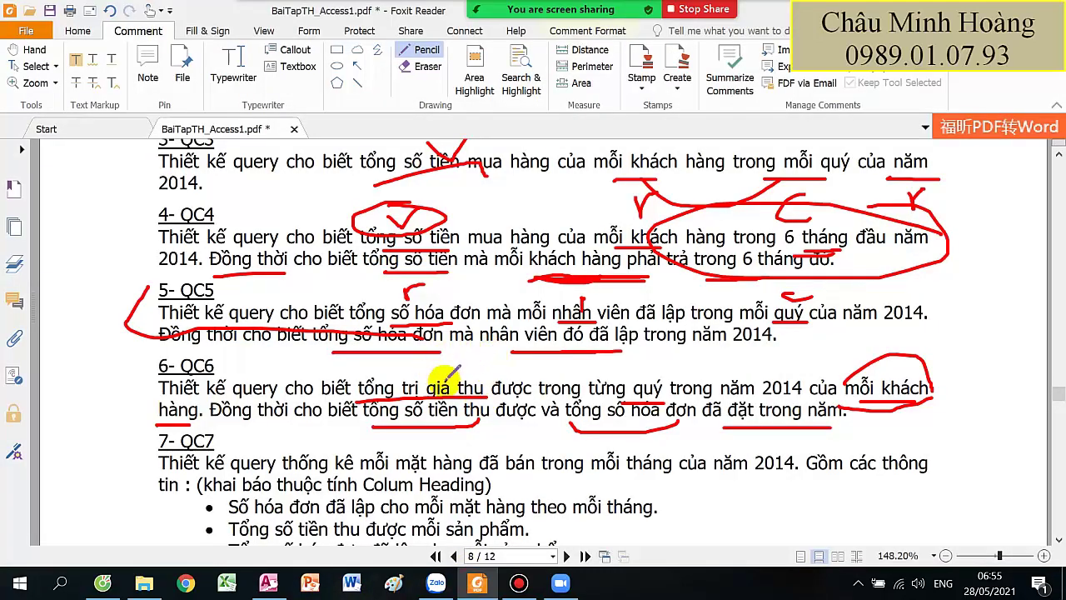
left_click(476, 584)
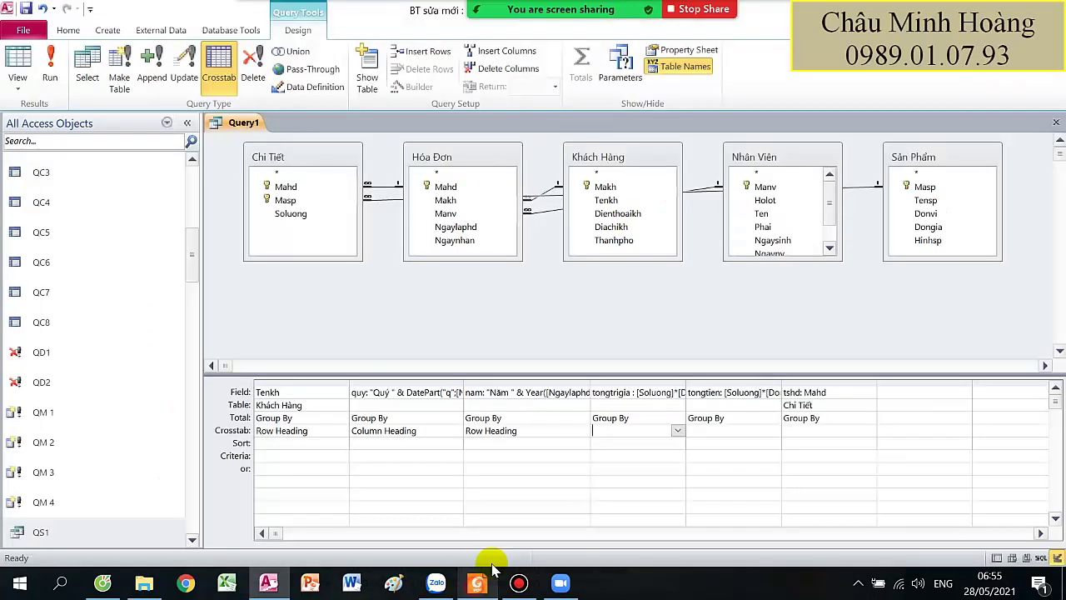
left_click(677, 431)
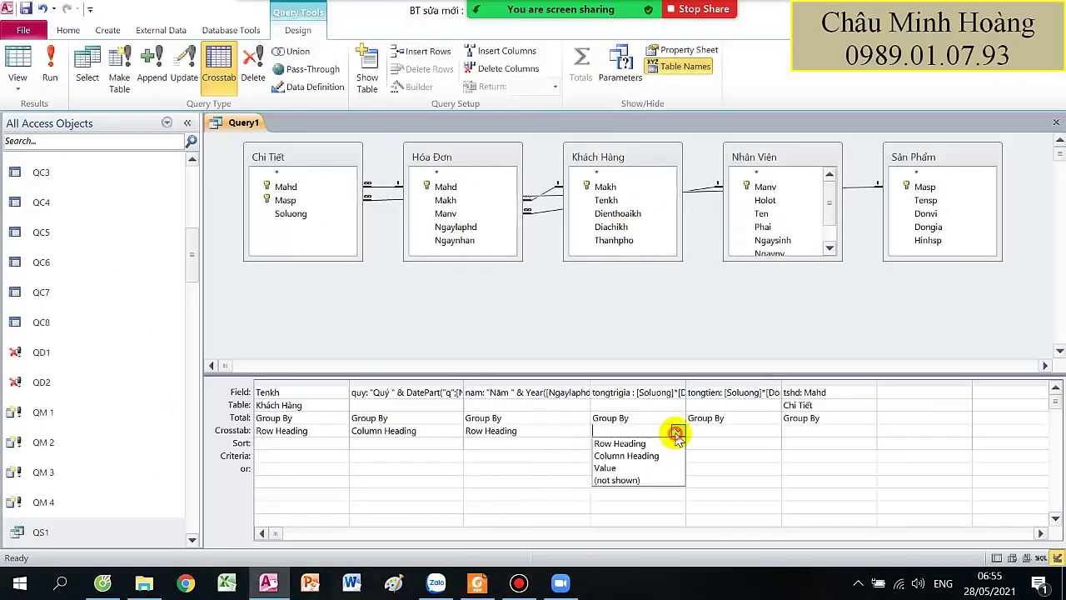
left_click(614, 467)
left_click(725, 431)
left_click(773, 431)
left_click(713, 443)
left_click(829, 430)
left_click(869, 431)
left_click(803, 442)
Set the Total function to Count for tshd and to Sum for tongtien and tongtrigia.
left_click(824, 418)
left_click(869, 417)
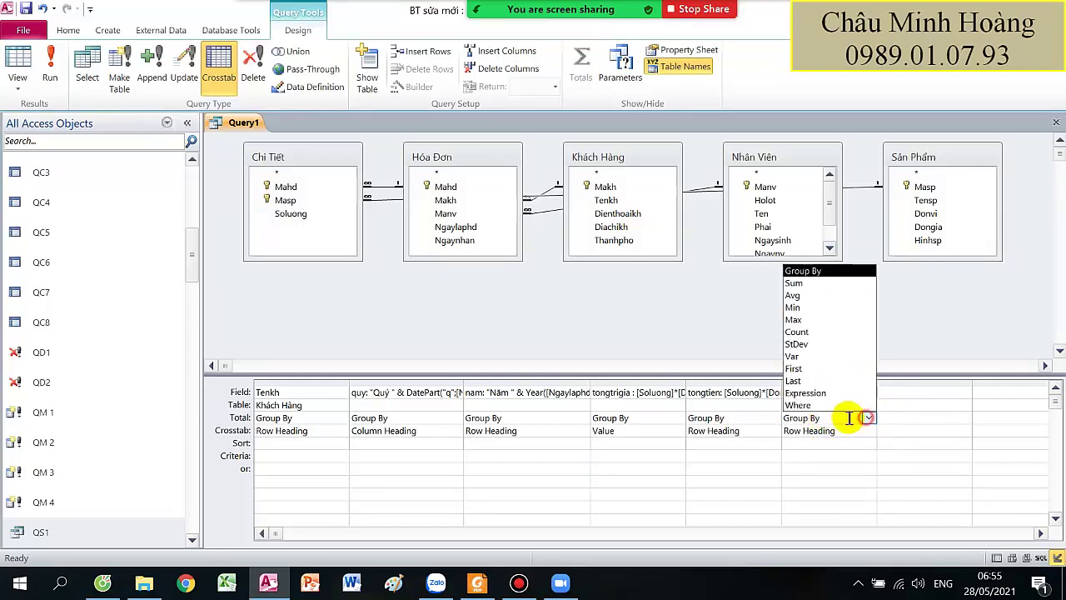
left_click(798, 332)
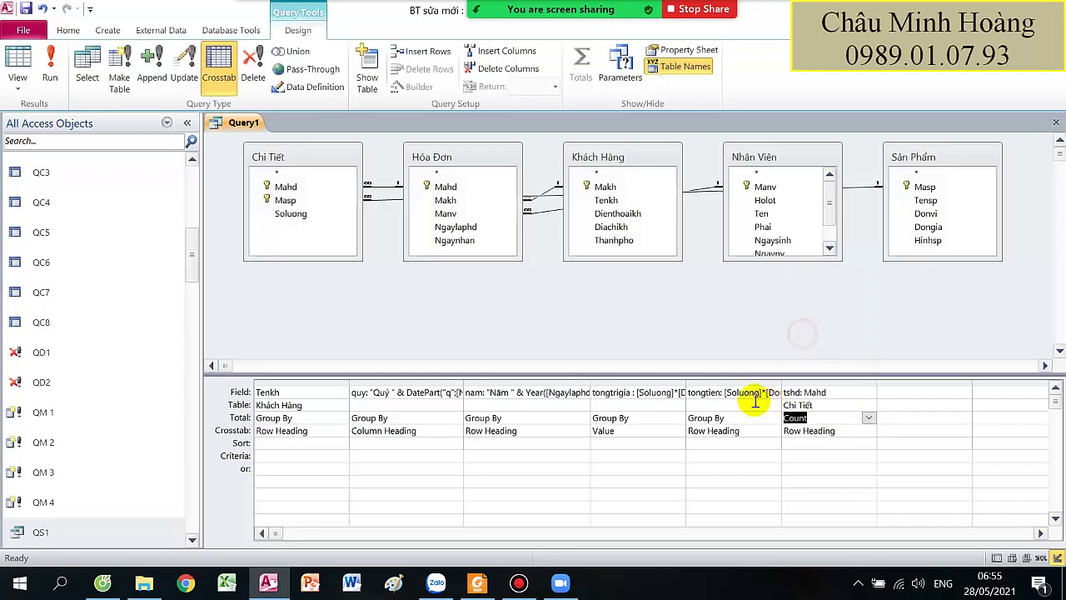
left_click(747, 407)
left_click(753, 417)
left_click(773, 417)
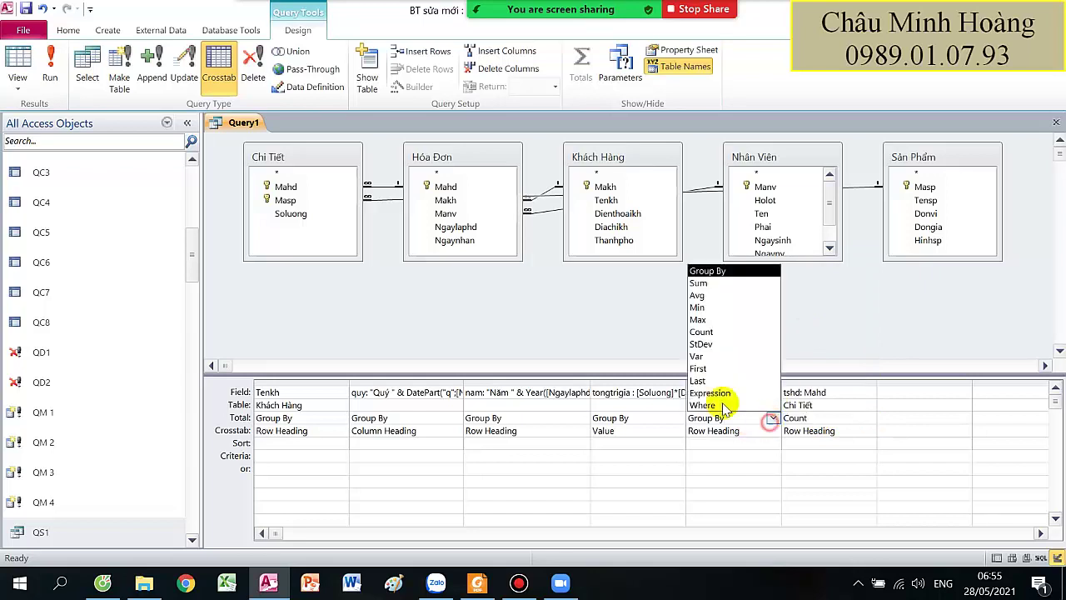
left_click(692, 285)
left_click(636, 411)
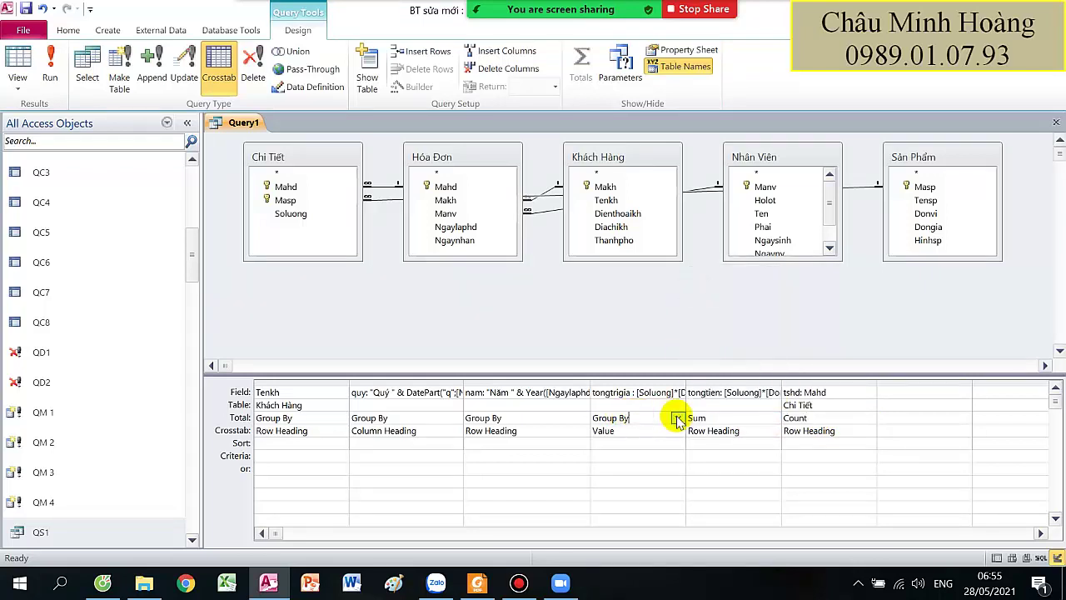
left_click(678, 417)
left_click(629, 285)
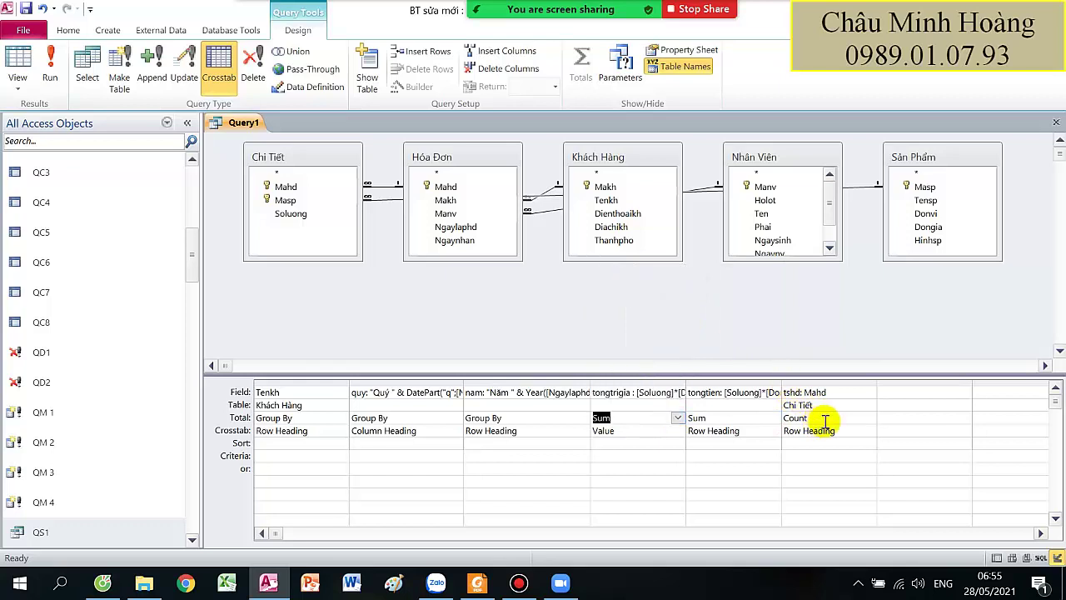
left_click(844, 438)
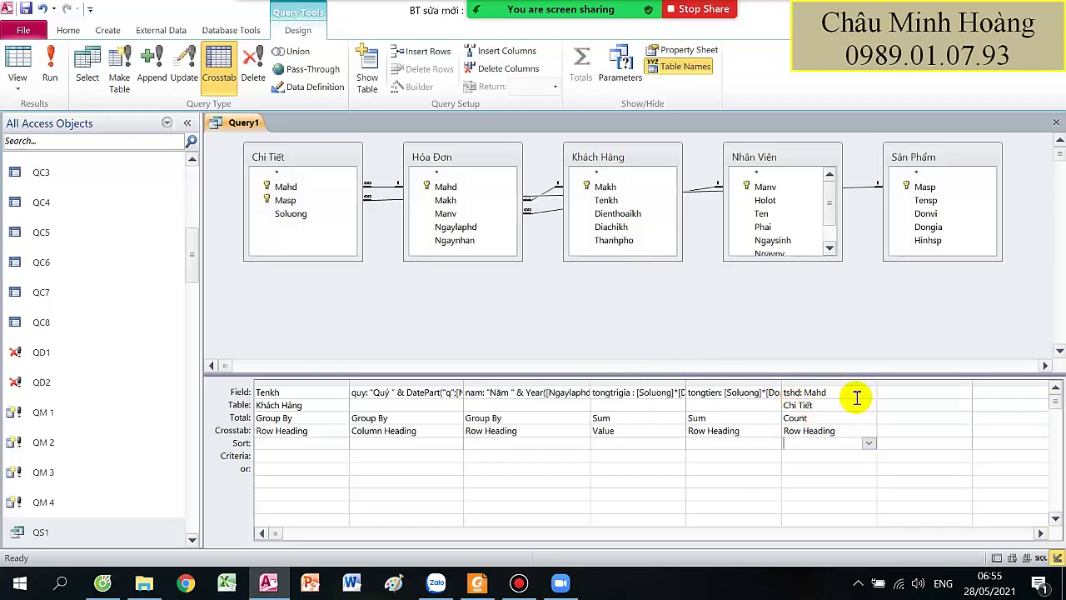
left_click(520, 582)
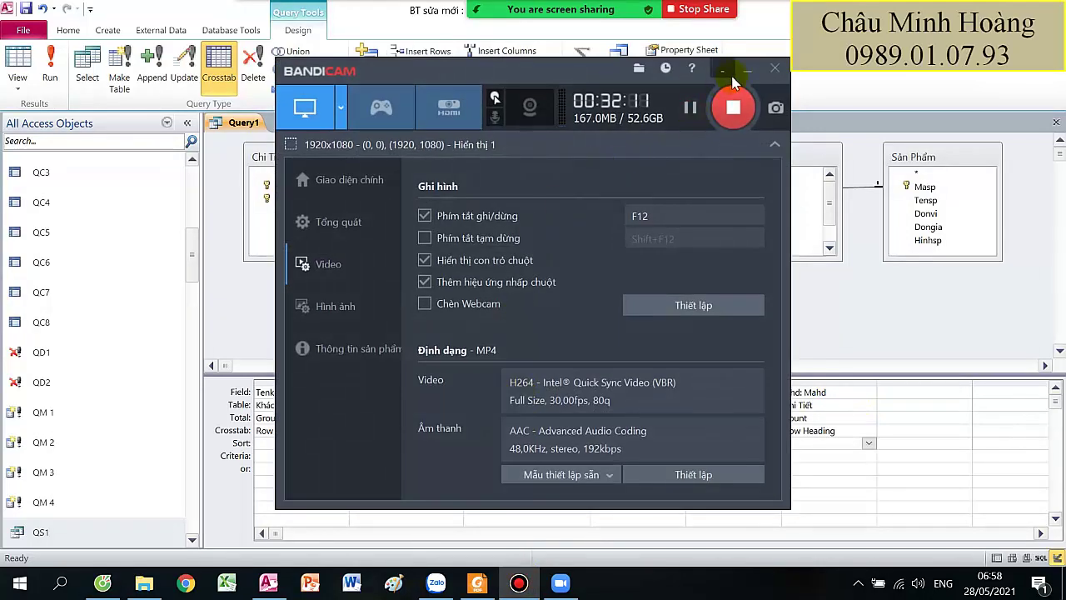
left_click(723, 70)
mouse_move(583, 17)
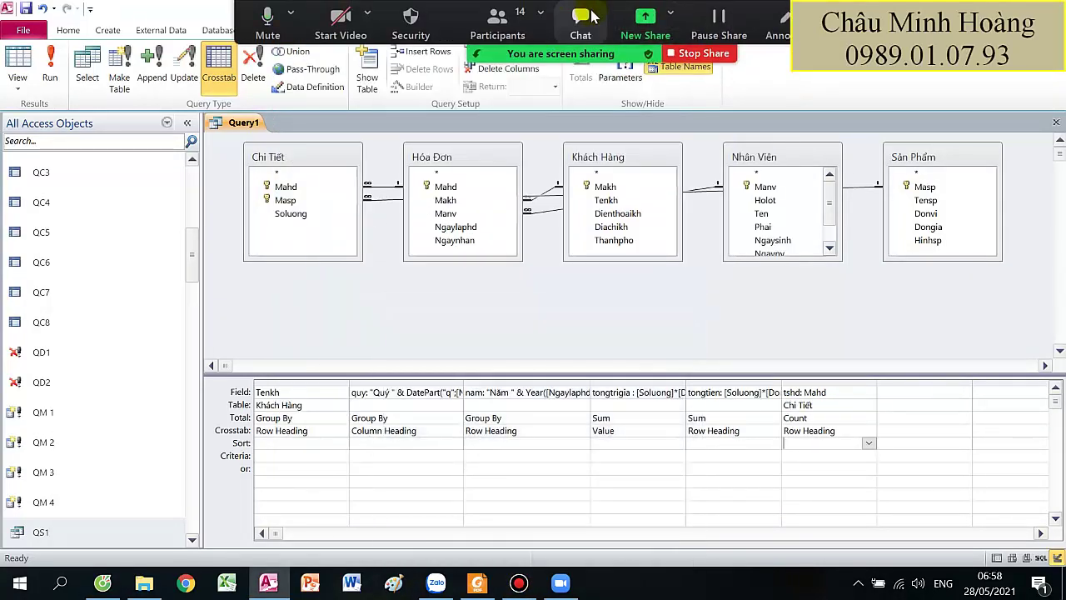
Run the crosstab query and read on from QC6 to the QC7 requirement in the exercise PDF.
left_click(57, 78)
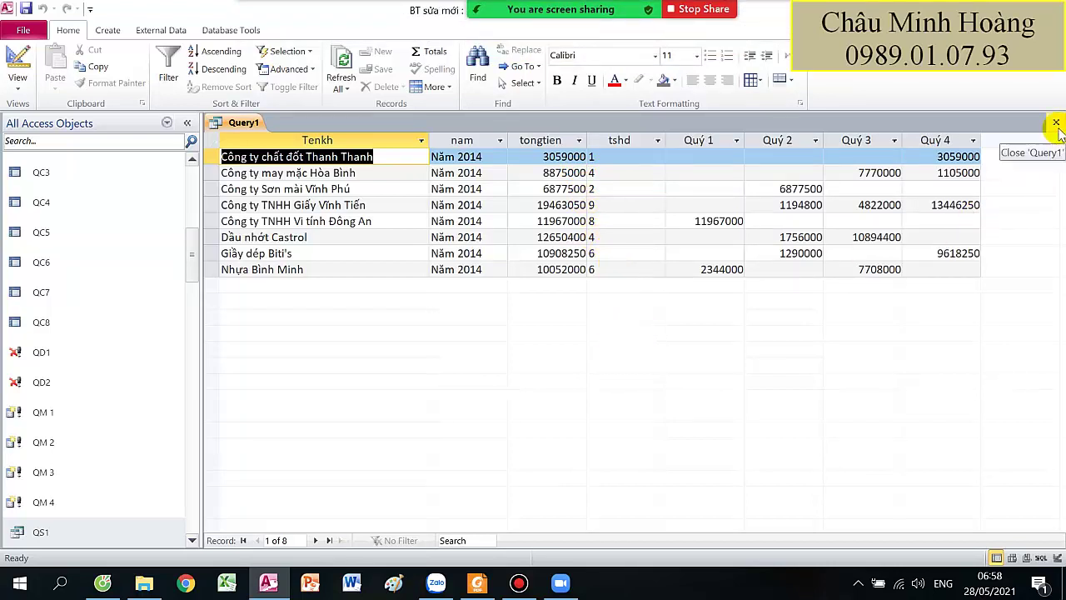
left_click(477, 583)
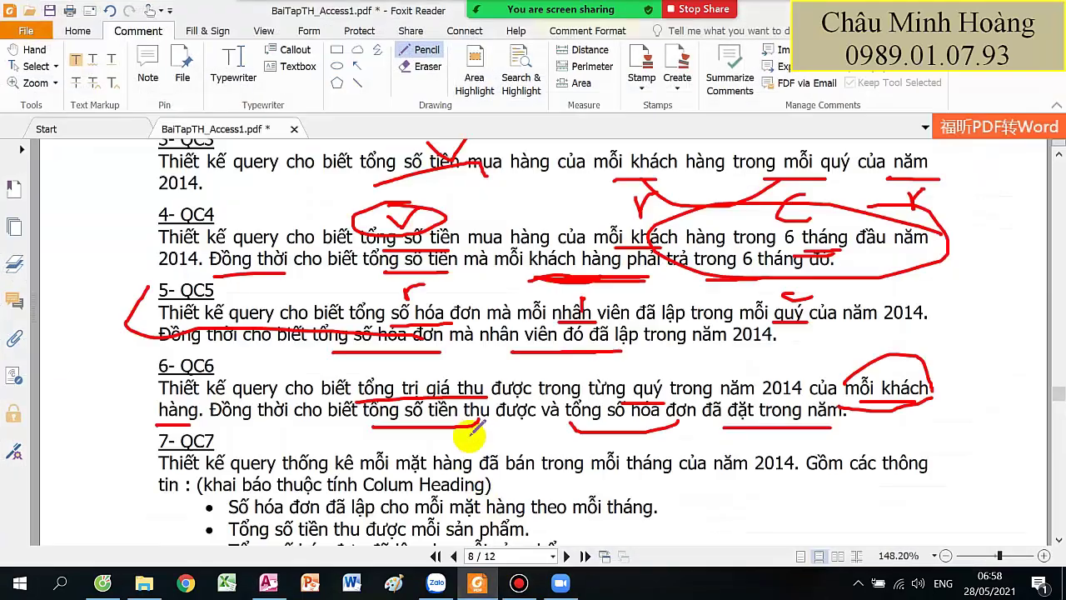
scroll(491, 408, "down", 5)
scroll(489, 440, "down", 1)
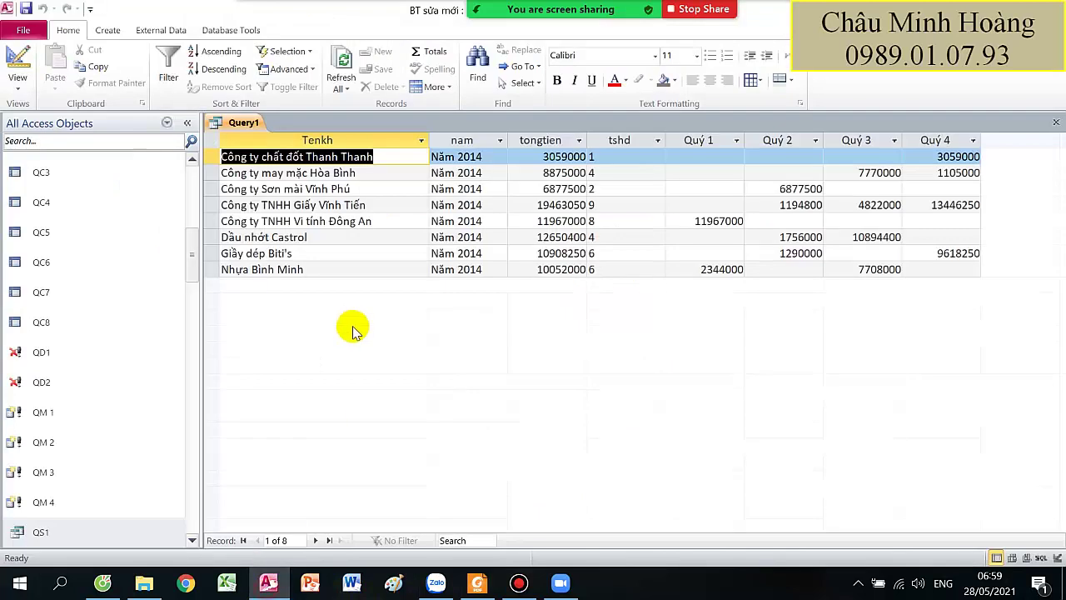
left_click(268, 583)
Close the query without saving and start a new query with the Chi Tiết, Hóa Đơn, Khách Hàng, Nhân Viên and Sản Phẩm tables.
left_click(1055, 123)
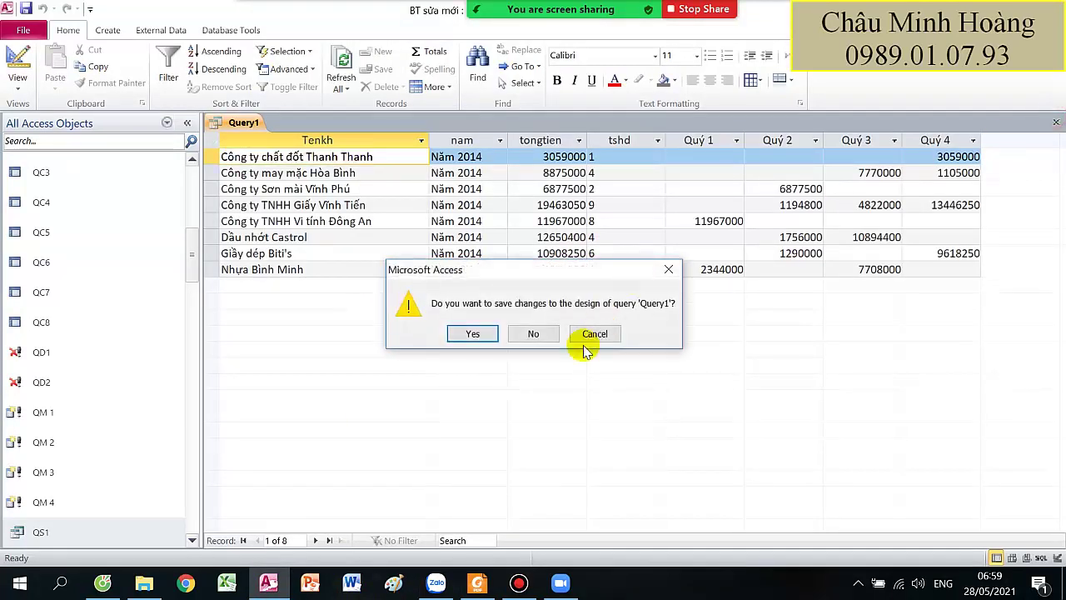
left_click(545, 332)
left_click(107, 30)
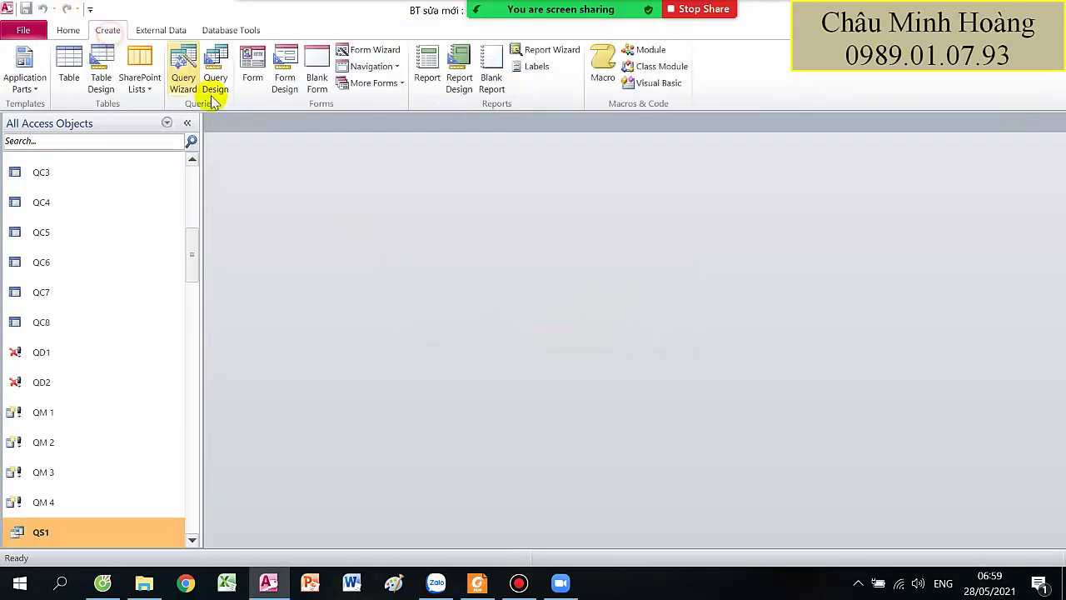
left_click(215, 79)
left_click_drag(439, 404, 423, 374)
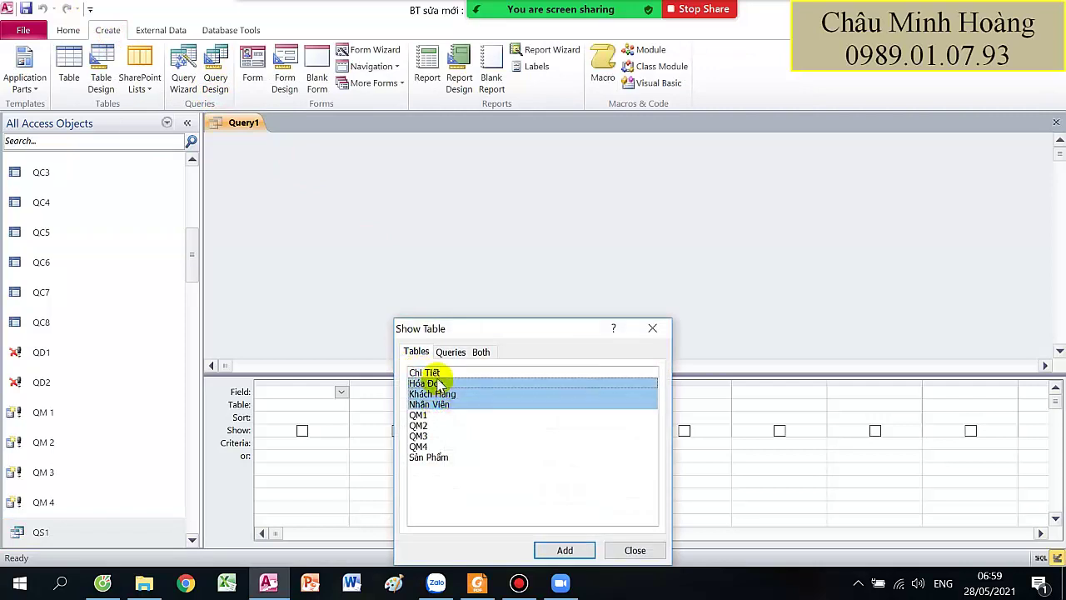
left_click(425, 457, "ctrl")
left_click(564, 550)
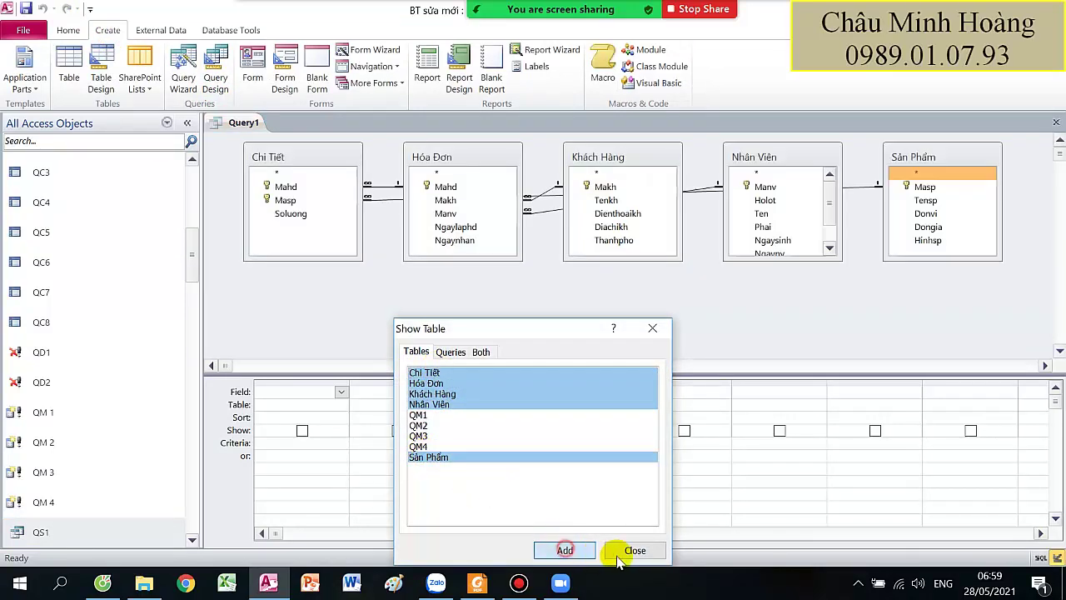
left_click(634, 550)
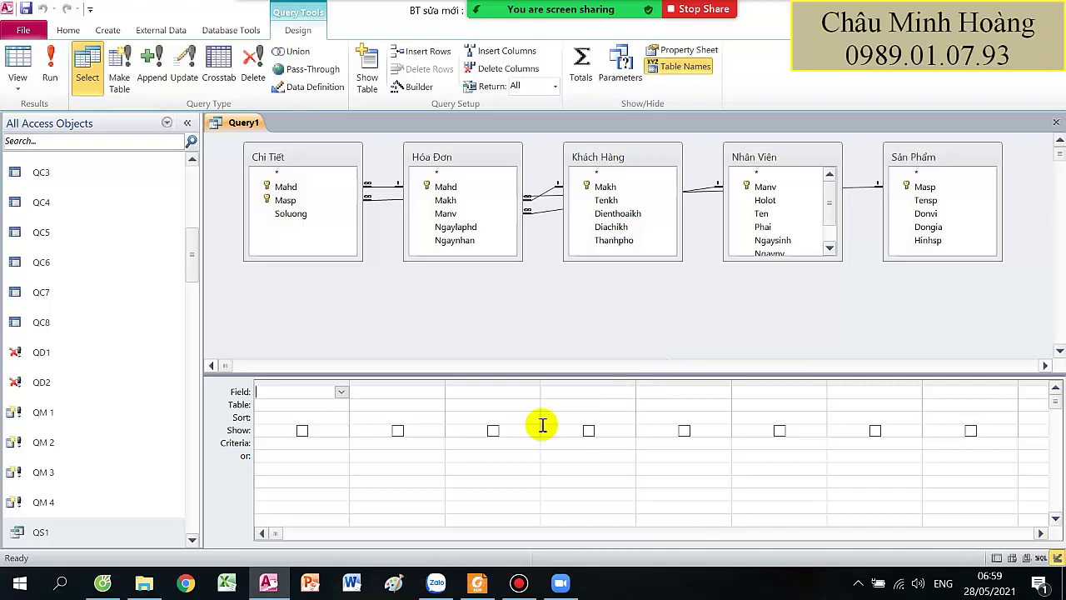
Check the QC7 requirement in the PDF and add the Tensp field of Sản Phẩm as the query's first column.
left_click(475, 584)
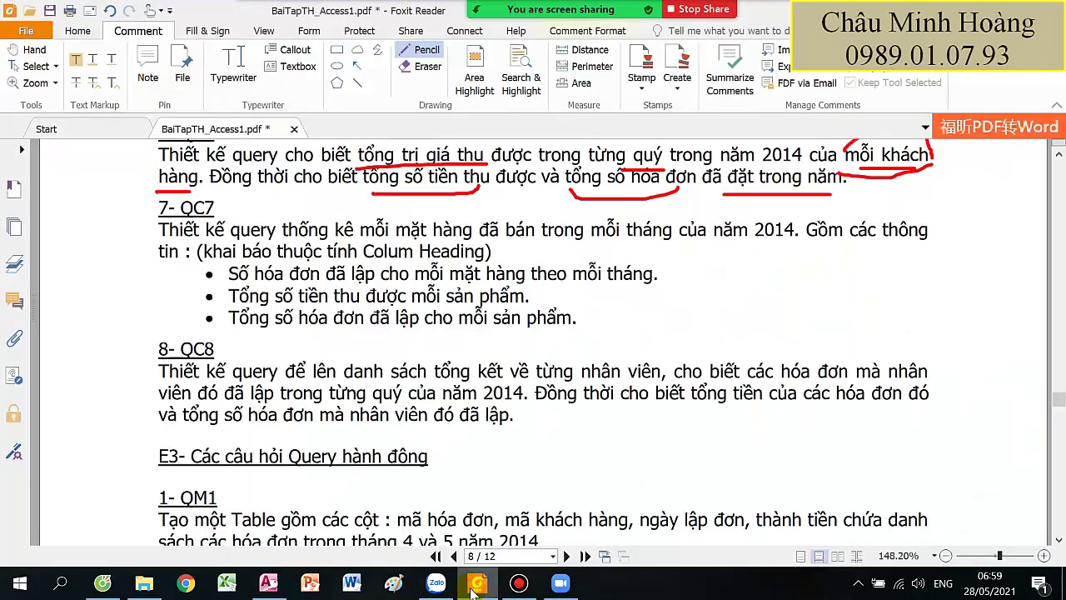
left_click(474, 585)
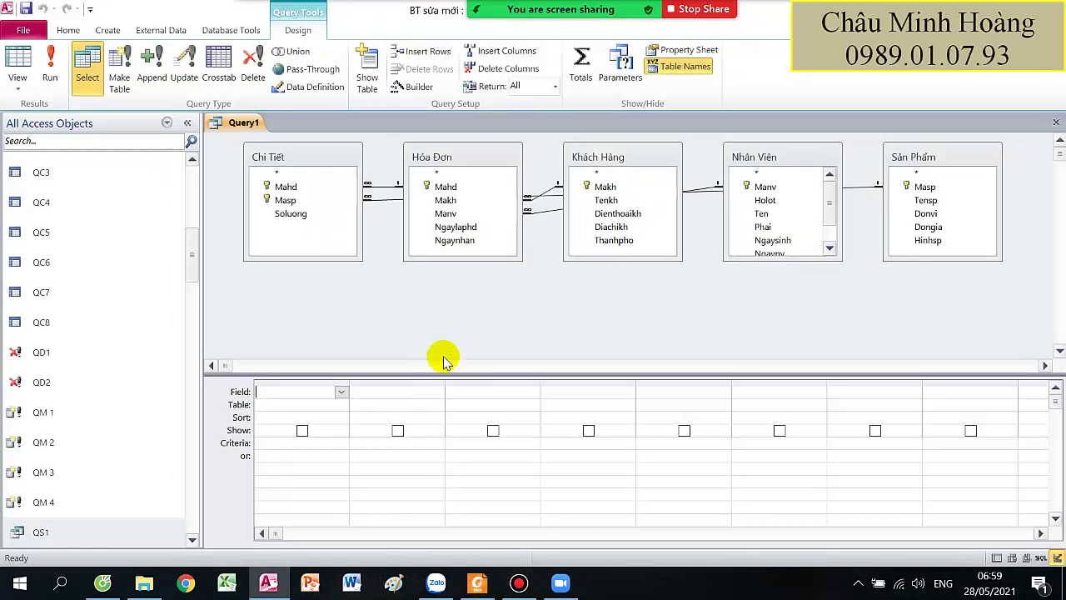
double_click(927, 200)
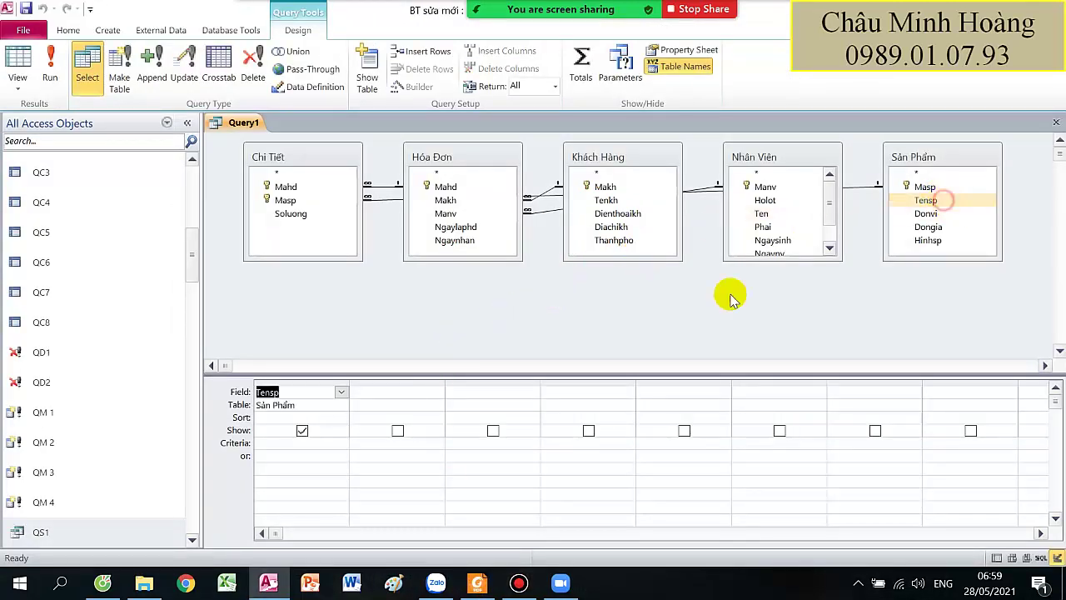
Add a calculated column thang: "Tháng " & Month([Ngaylaphd]) beside Tensp, run the query to check it and return to the design.
left_click(371, 402)
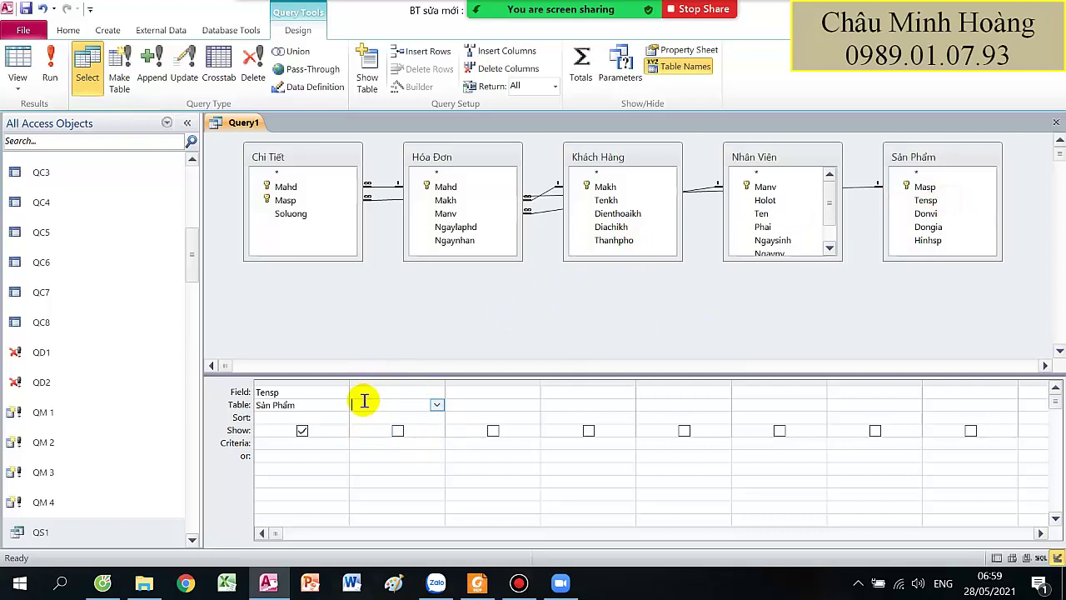
left_click(367, 392)
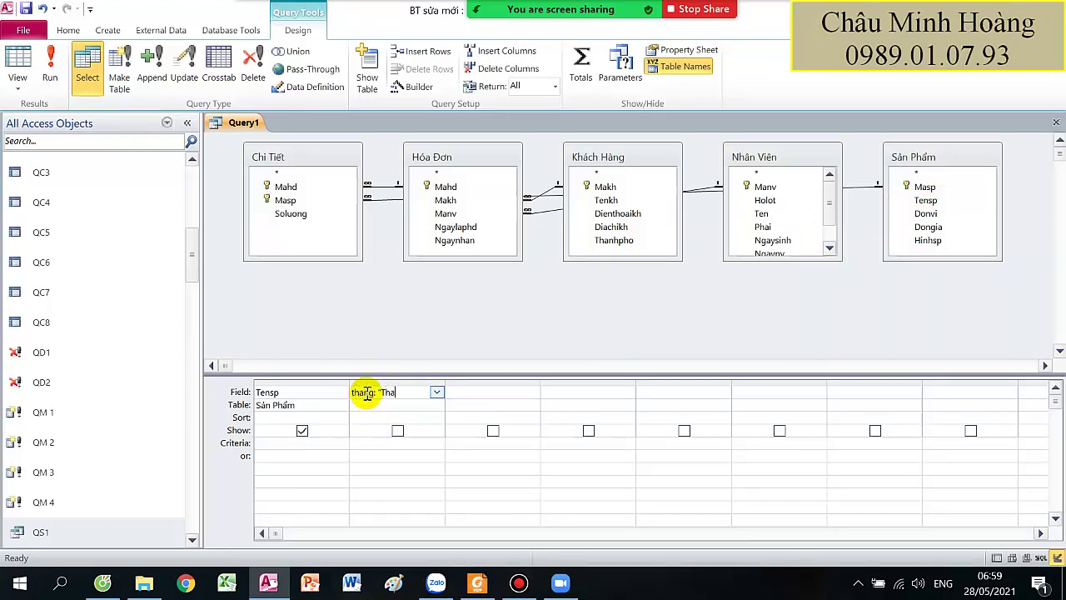
type("thang: \"Tháng \"&month(Ngayla")
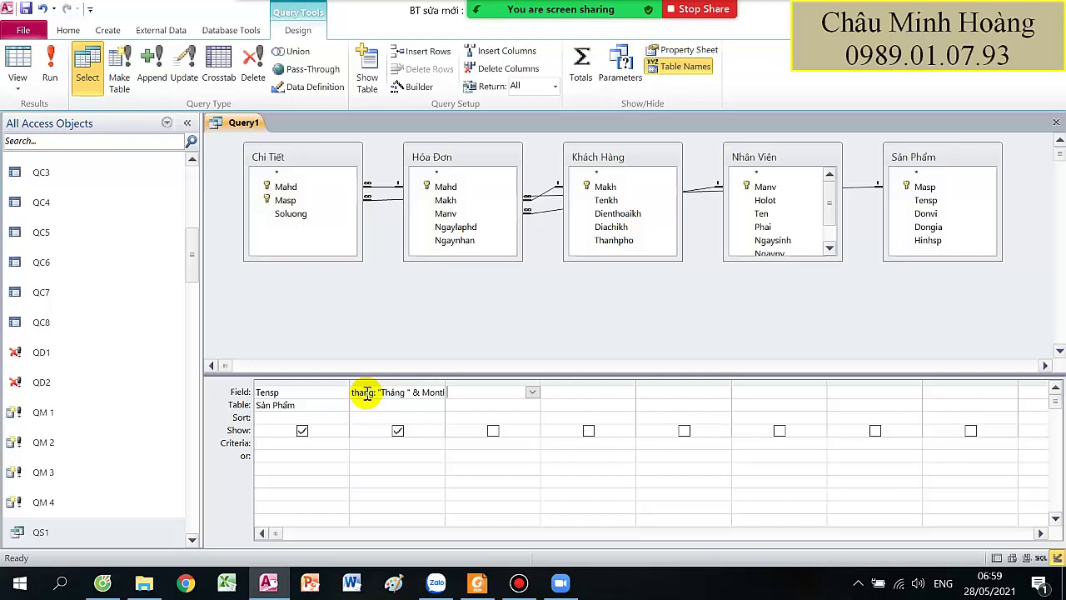
left_click(50, 77)
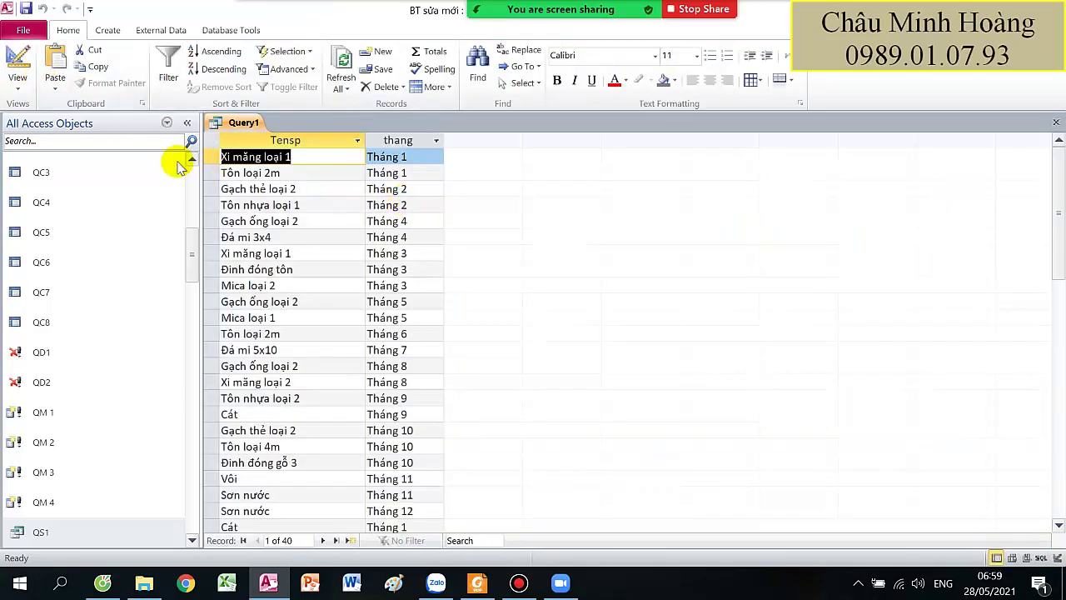
left_click(16, 71)
Add a calculated column nam: "Năm " & Year([Ngaylaphd]) and preview the query's results before returning to the design.
type("nam: \"Năm \"&")
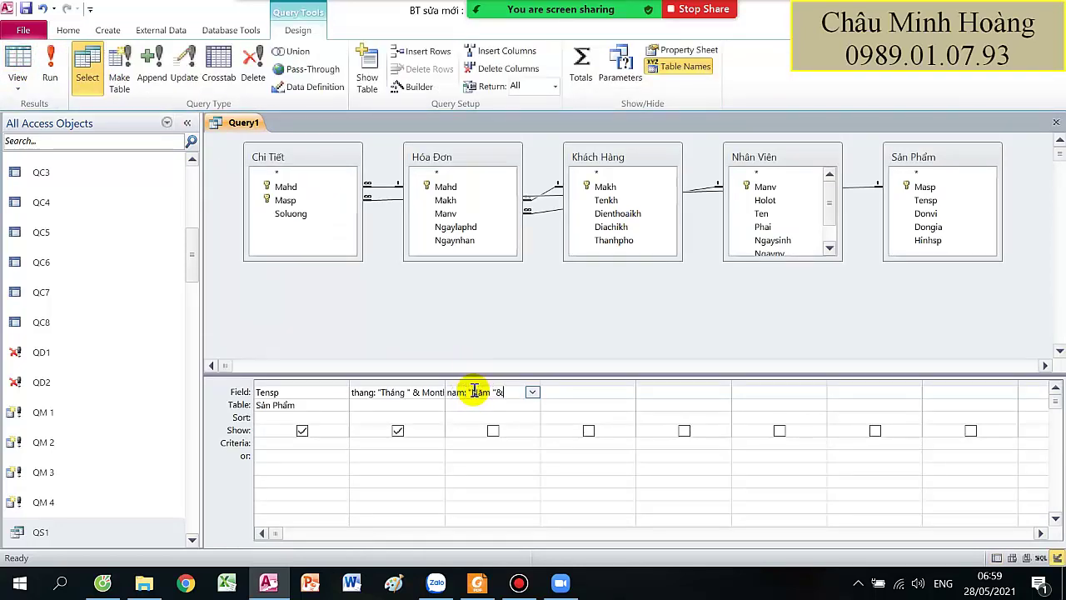
type("year([Ngayla")
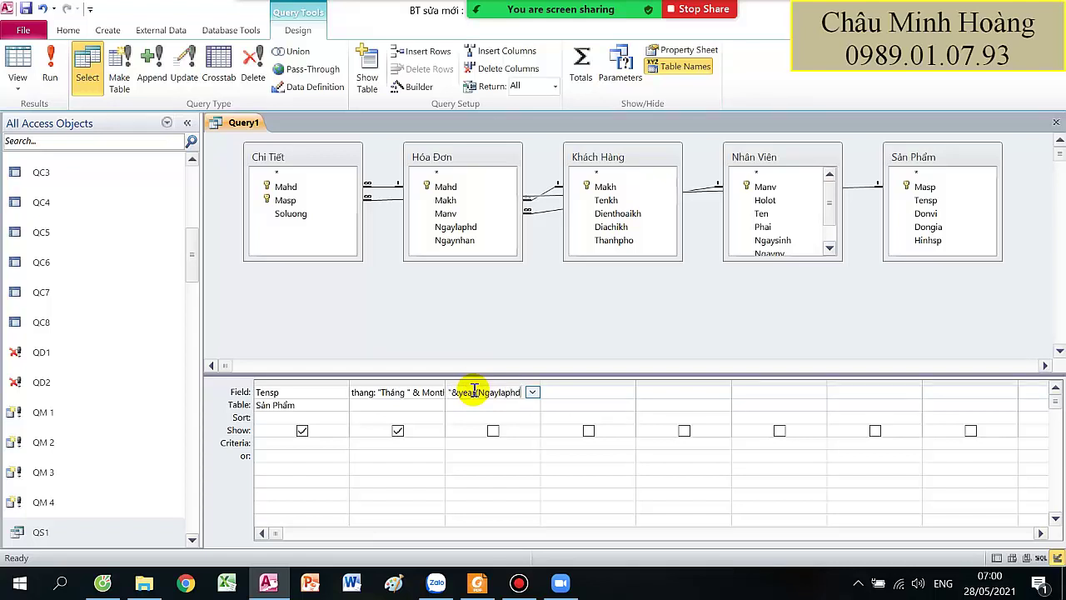
type("phd])")
key("Return")
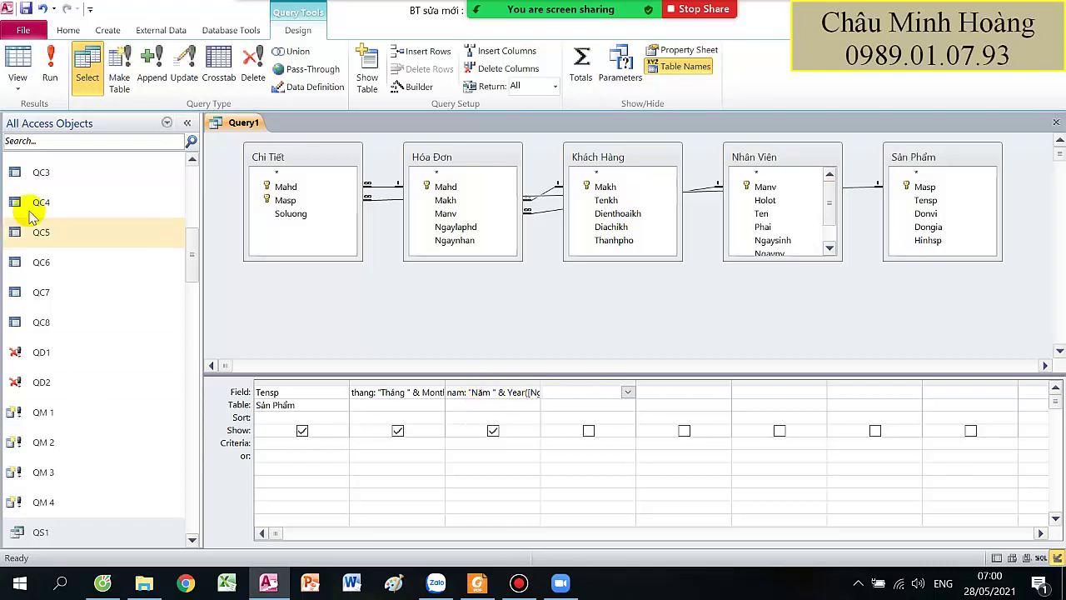
left_click(50, 71)
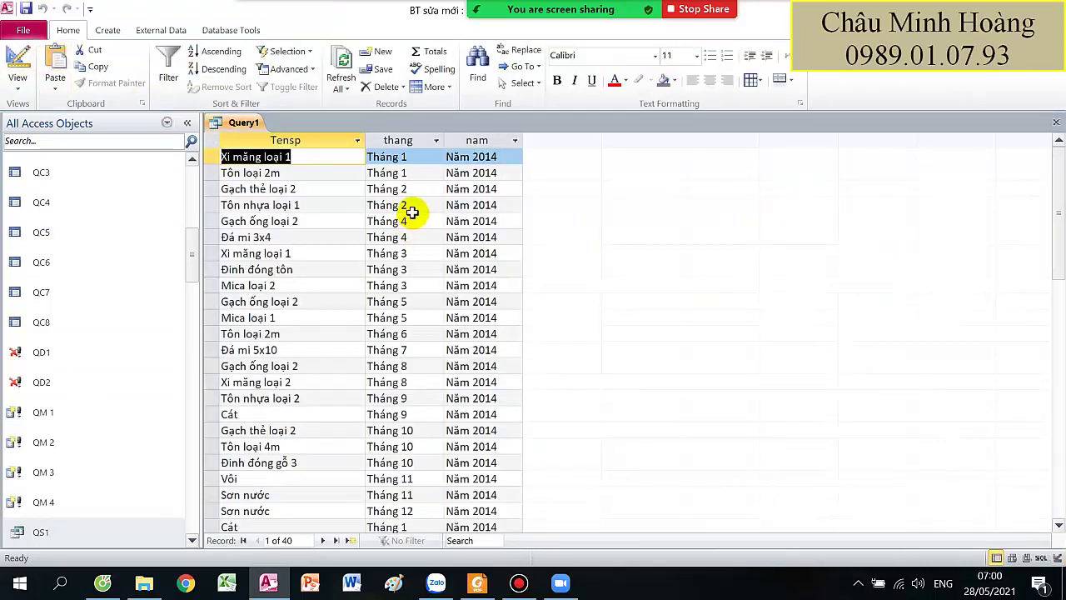
left_click(20, 60)
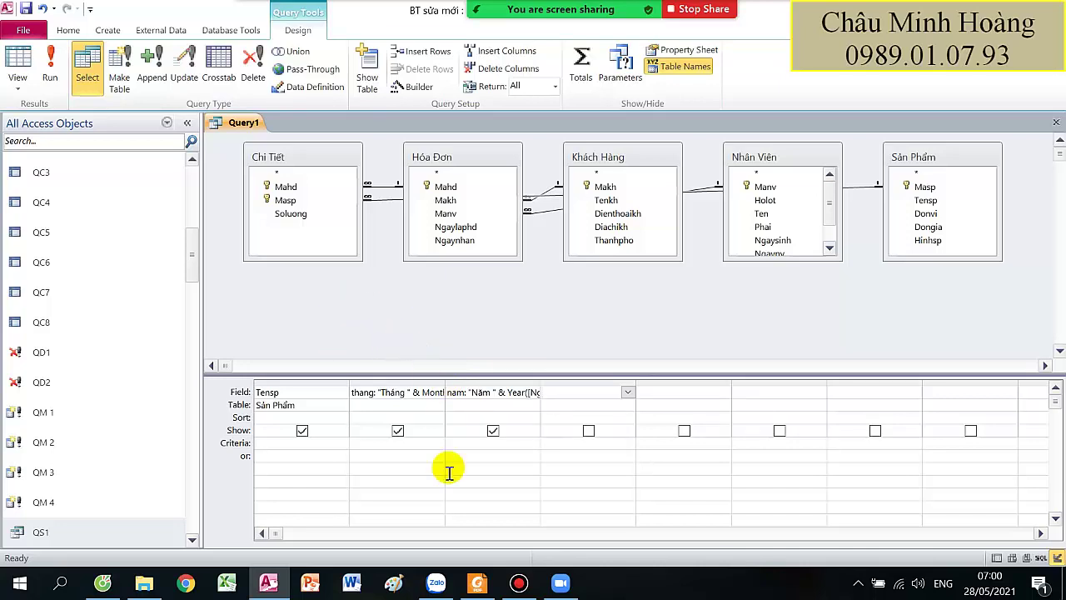
Check the QC7 requirement in the PDF and add the column sohoadon: Mahd from the Chi Tiết table.
left_click(473, 581)
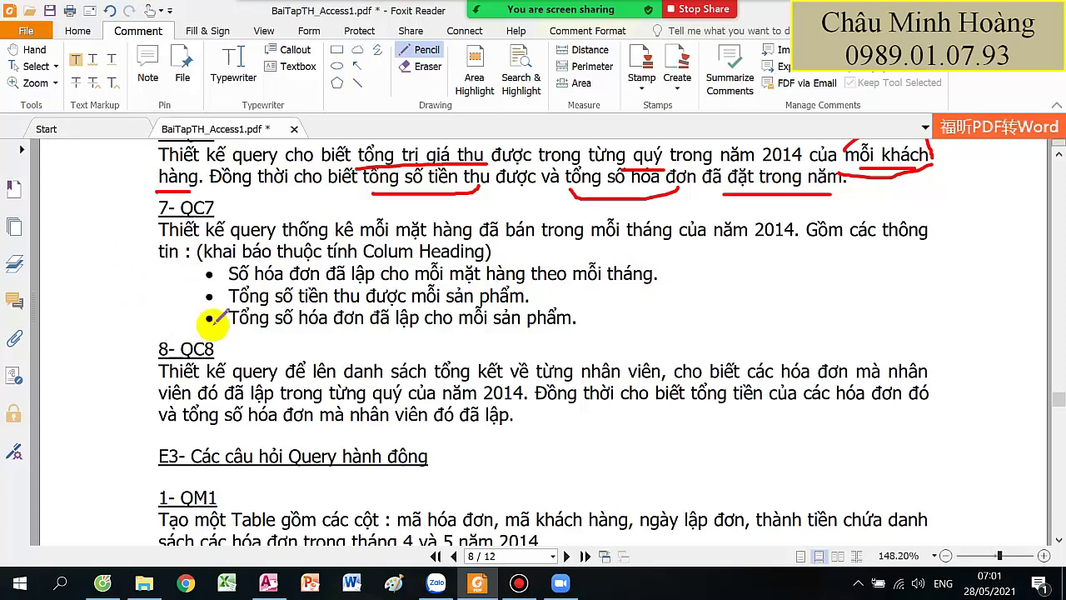
left_click(268, 583)
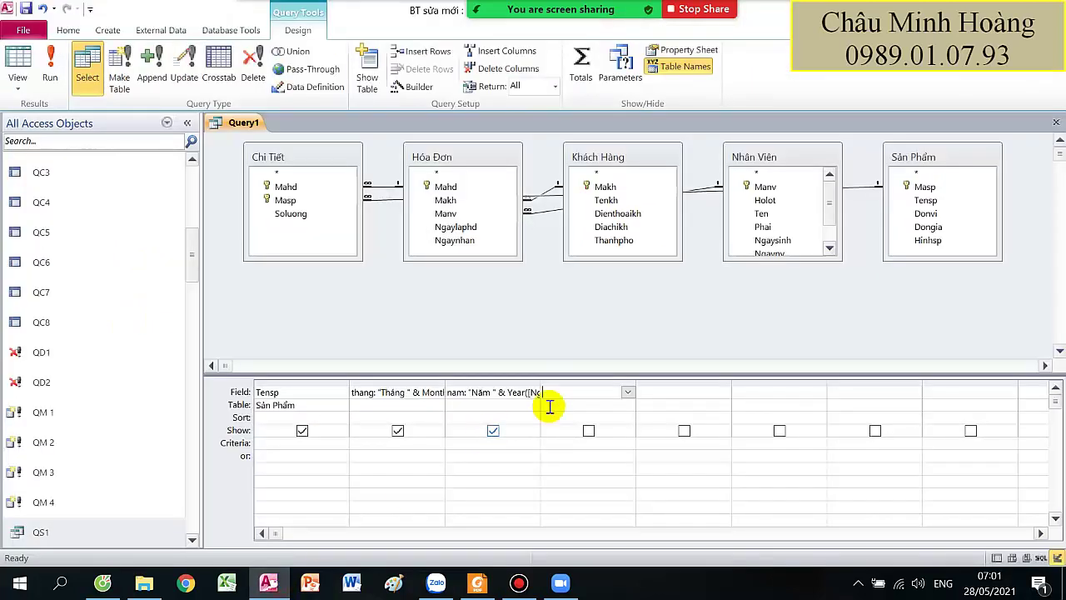
key("ctrl+z")
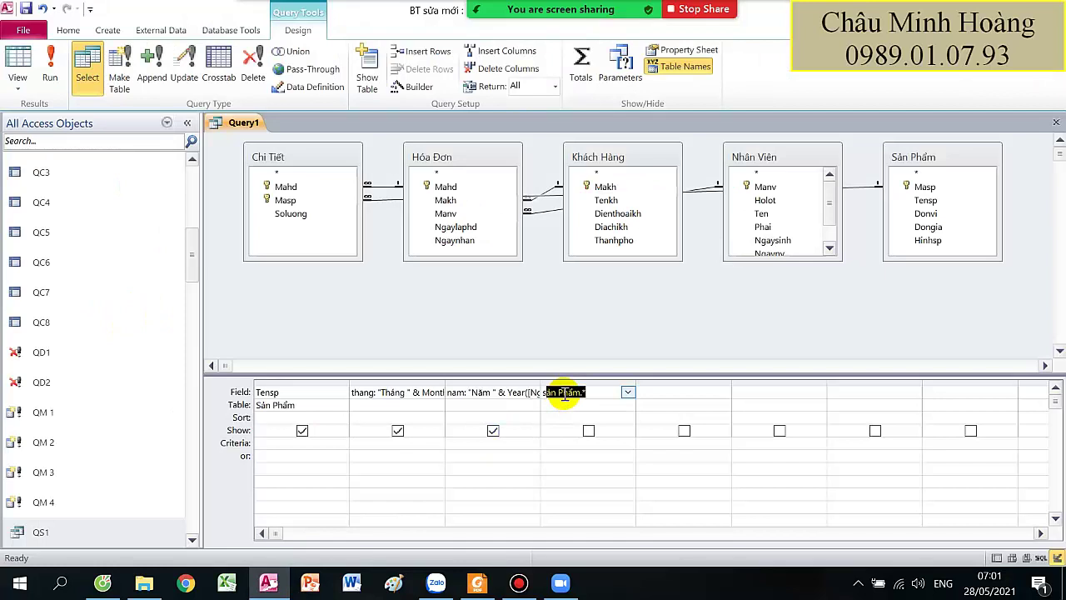
type("số")
type("don : Mah")
key("Tab")
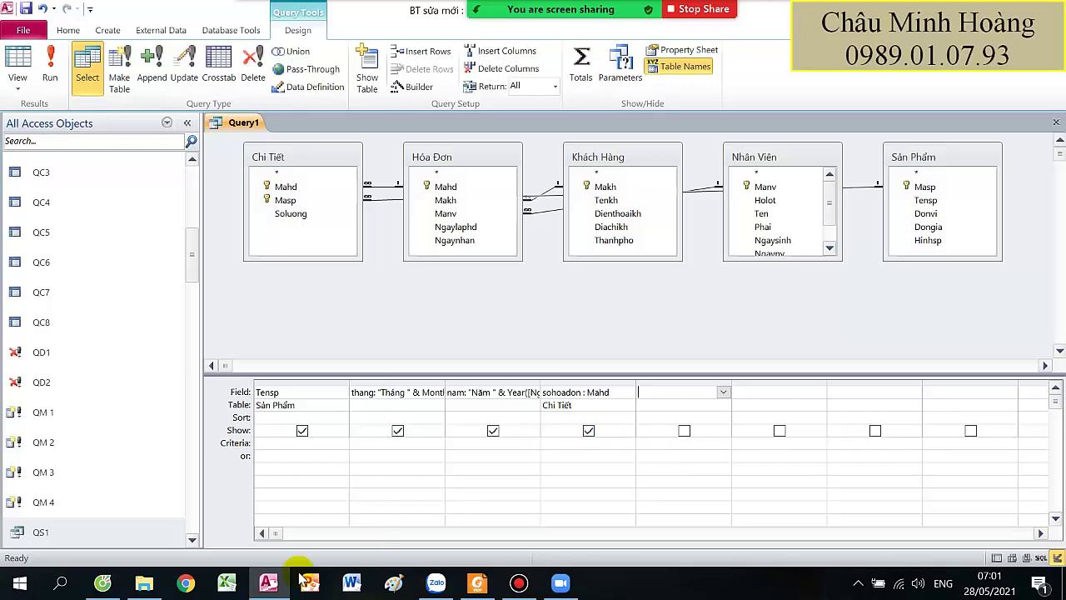
Add the revenue column tongtien: [Soluong]*[Dongia], run the query and review the sohoadon values before returning to the design.
left_click(268, 581)
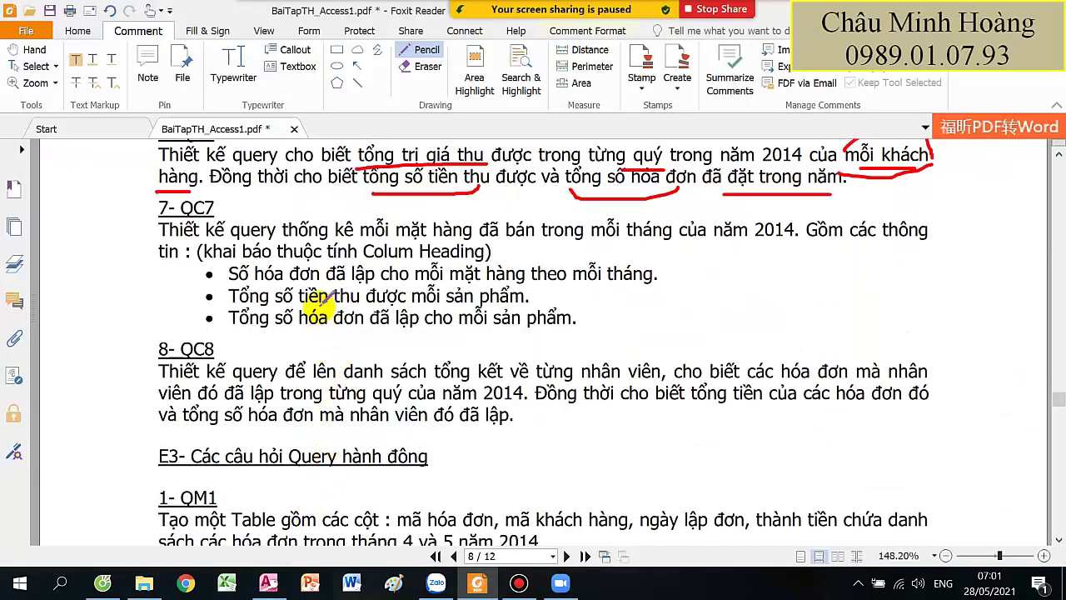
left_click(268, 581)
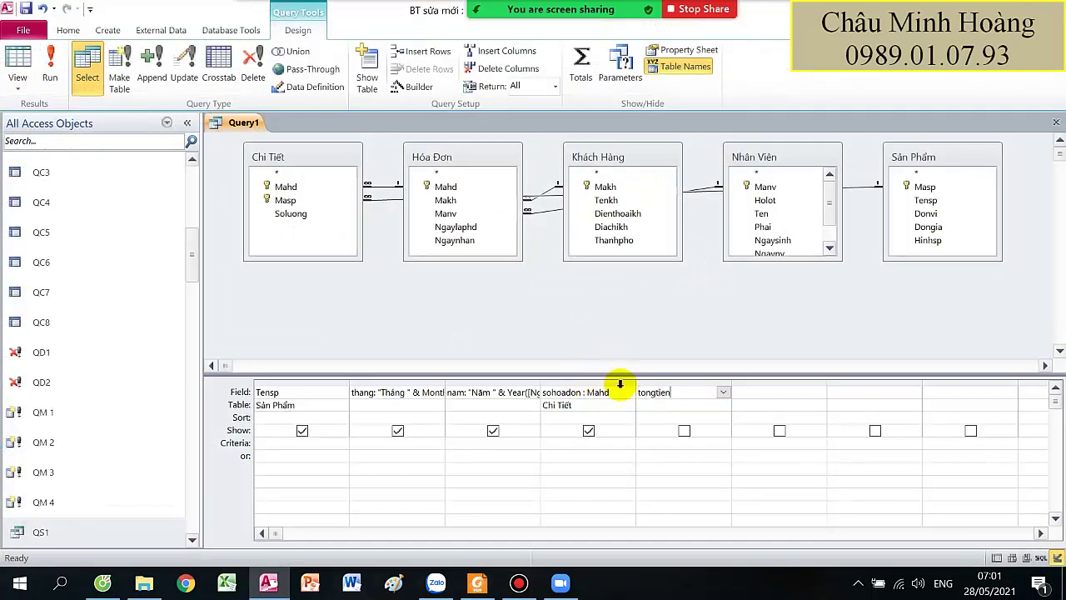
type("* Dongia")
key("Return")
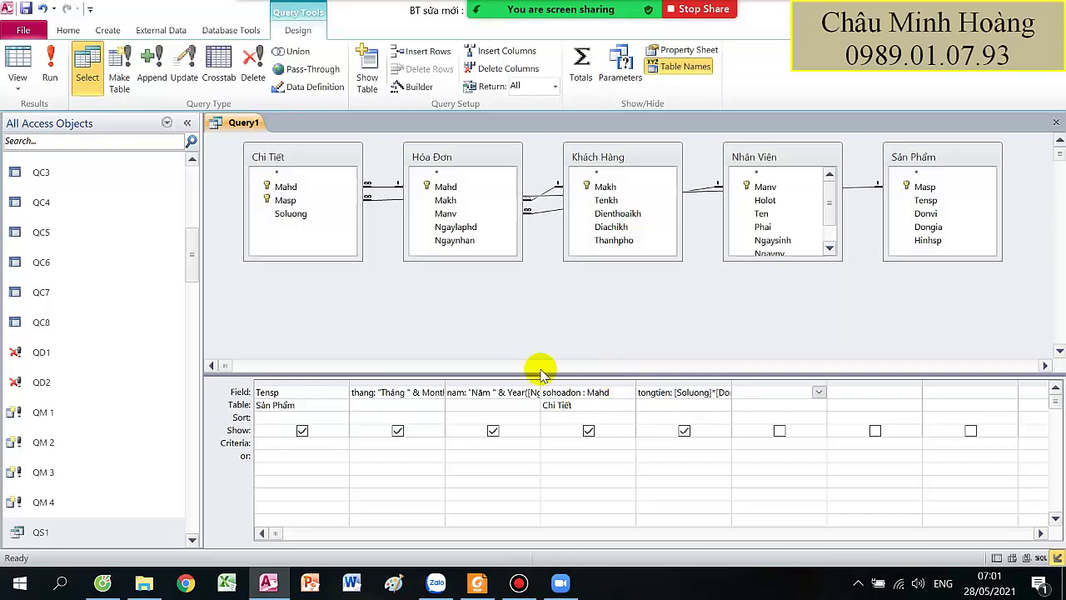
left_click(51, 67)
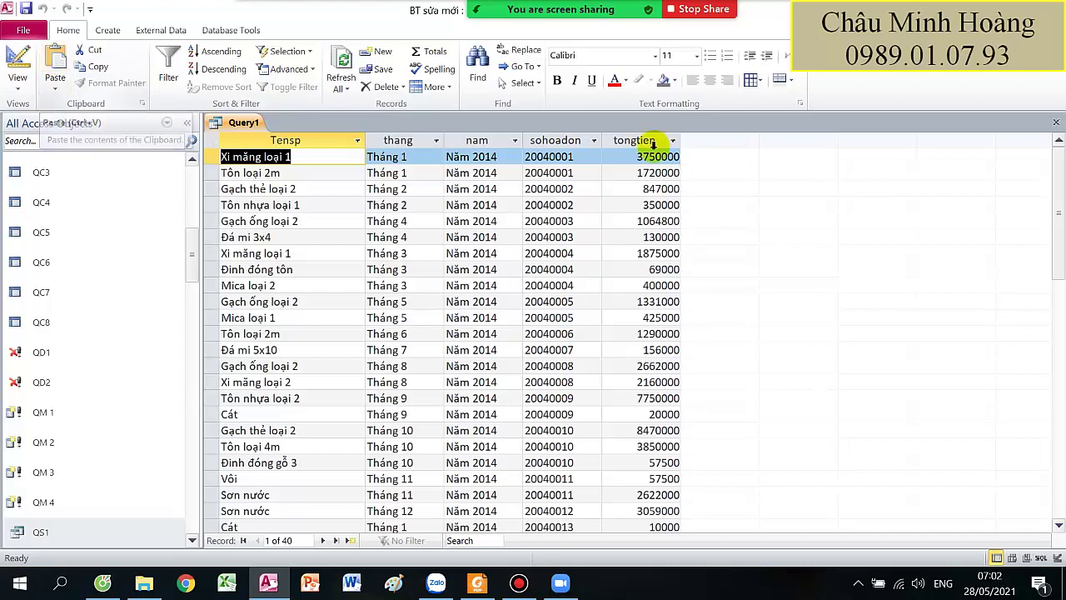
double_click(573, 158)
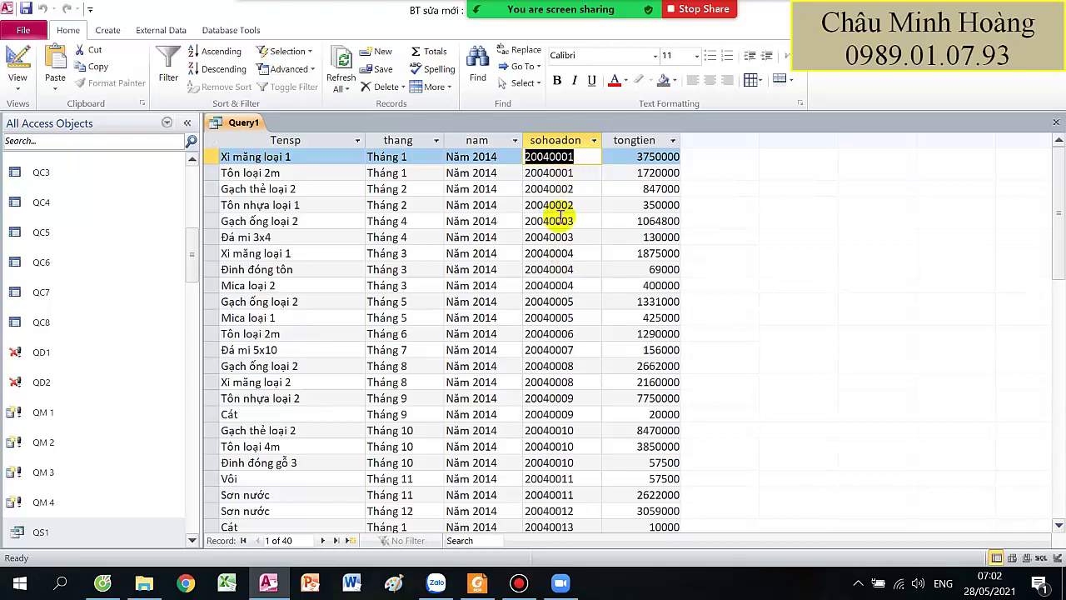
left_click(540, 166, "shift")
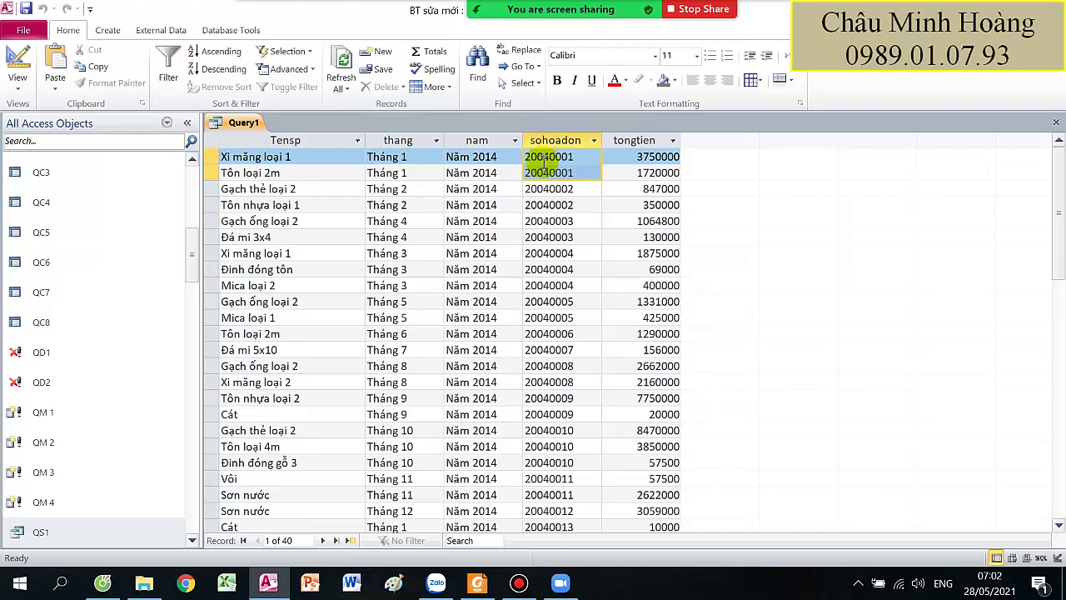
scroll(572, 242, "down", 2)
scroll(583, 291, "down", 4)
scroll(608, 350, "up", 6)
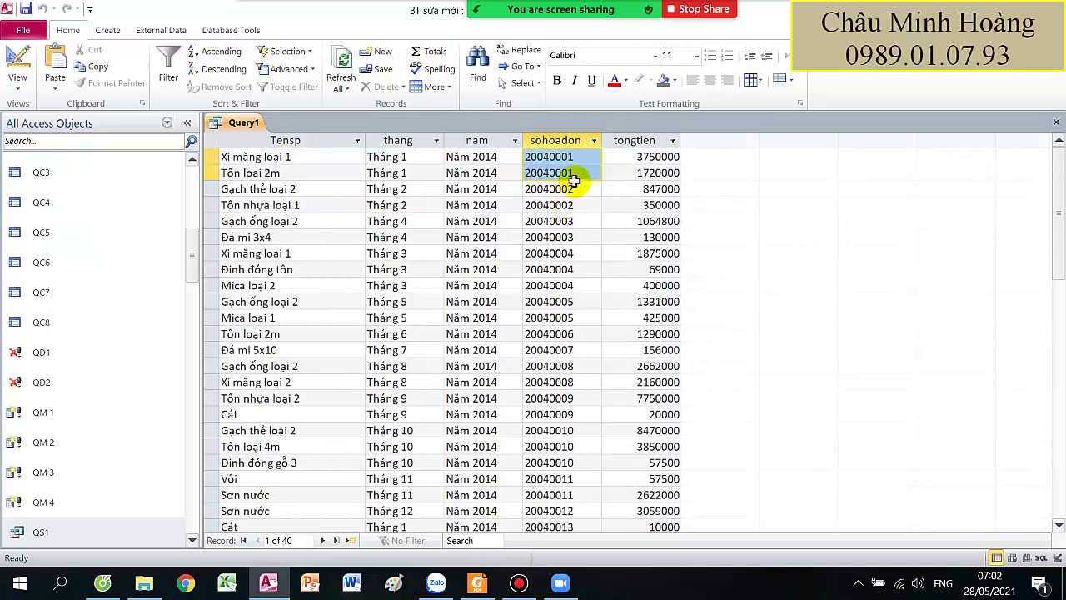
left_click(18, 62)
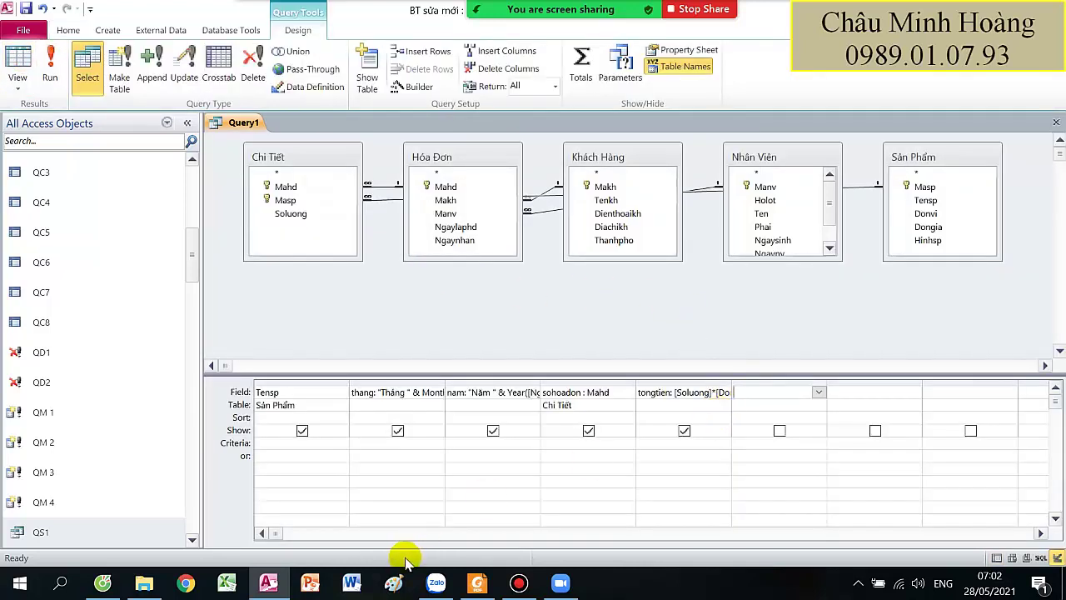
Underline "hóa đơn đã lập cho mỗi sản phẩm" in the PDF's QC7 text, and add and preview the column tongsohoadon: Mahd.
left_click(478, 583)
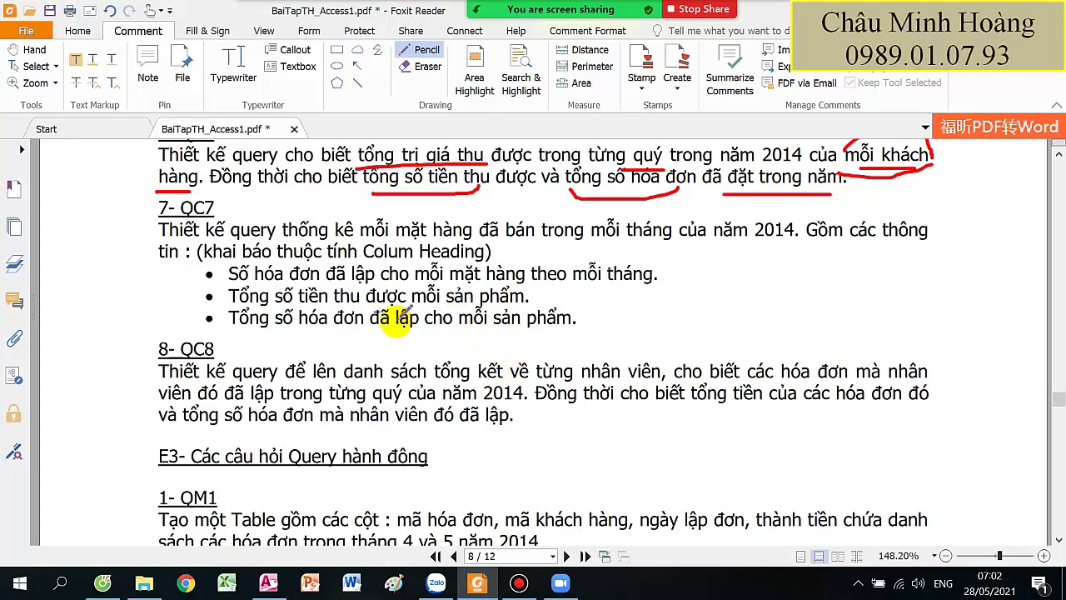
left_click_drag(298, 329, 576, 328)
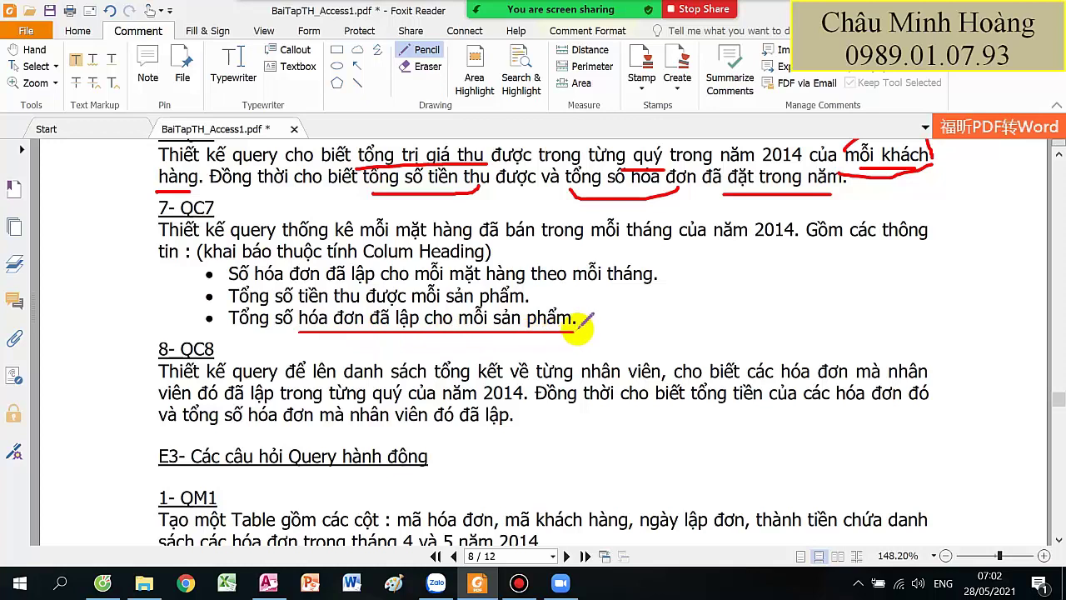
left_click(479, 583)
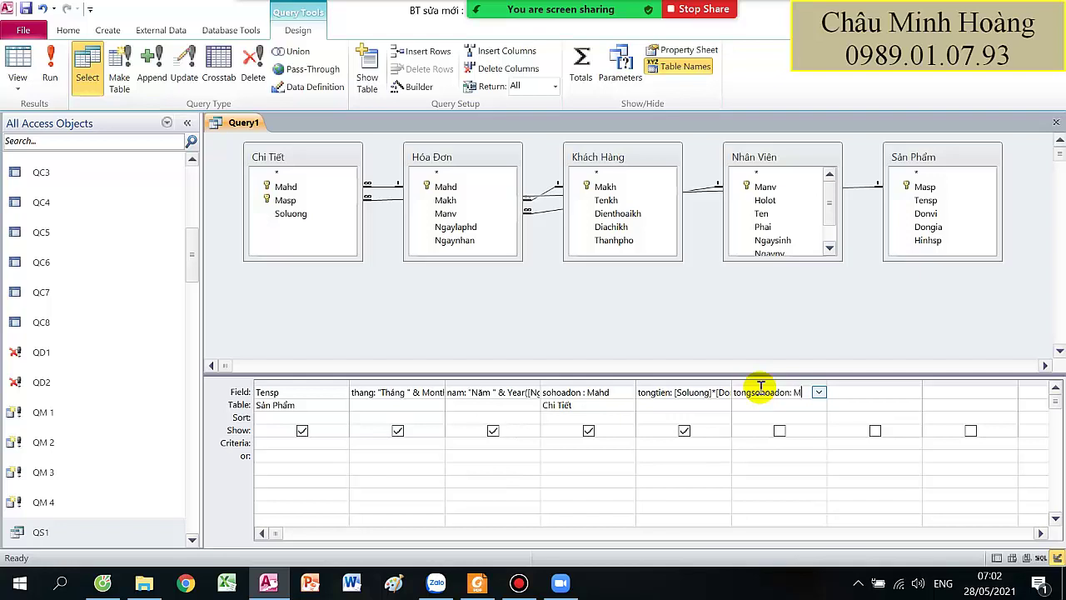
type("d")
key("Tab")
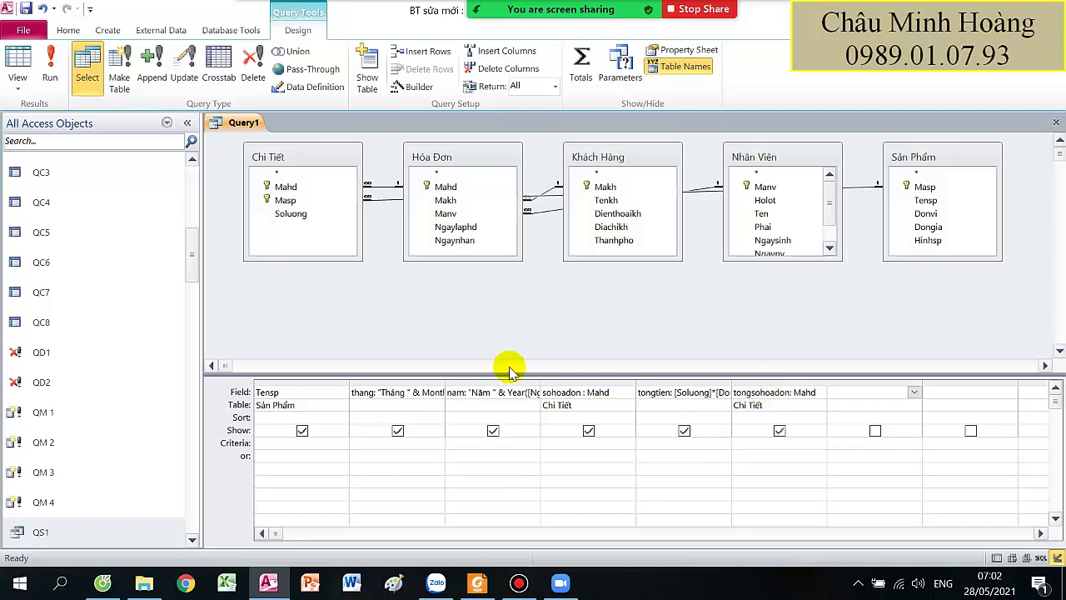
left_click(52, 73)
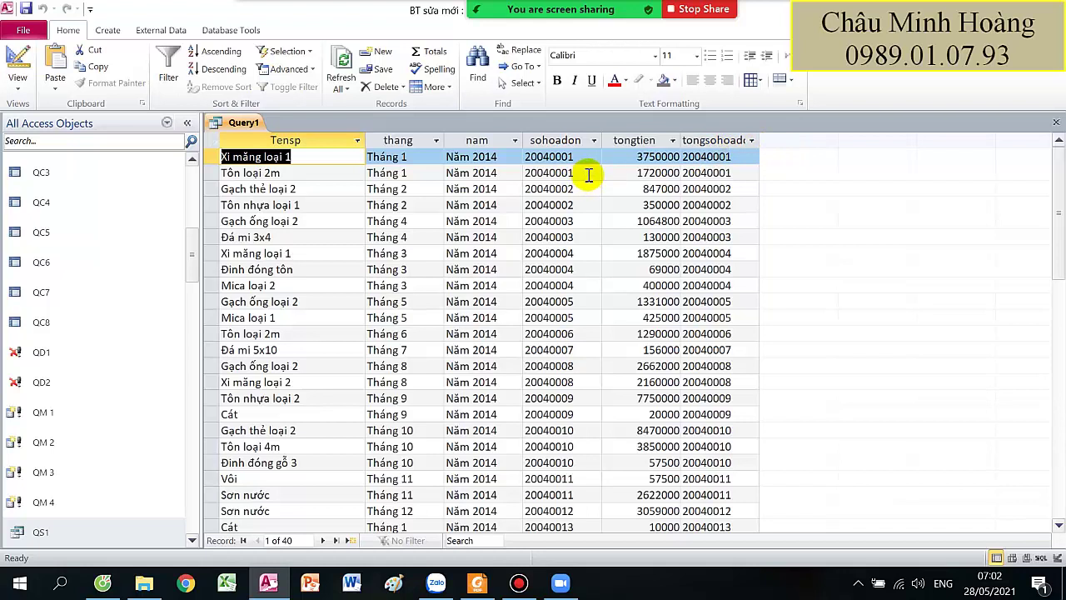
left_click(21, 59)
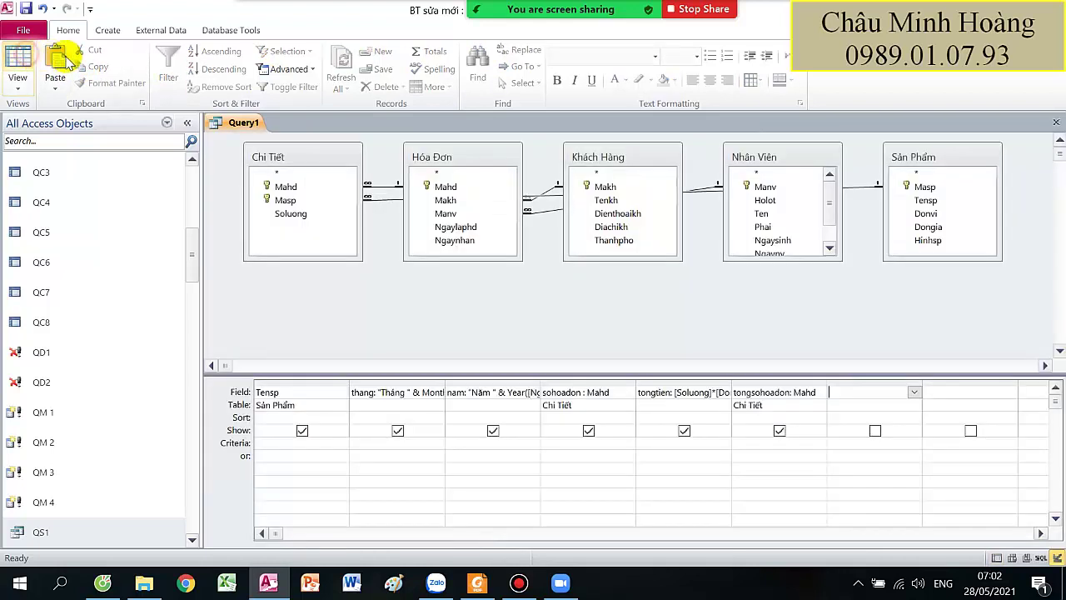
Underline "năm 2014" in the PDF's QC7 requirement and switch back to the query design in Access.
left_click(479, 583)
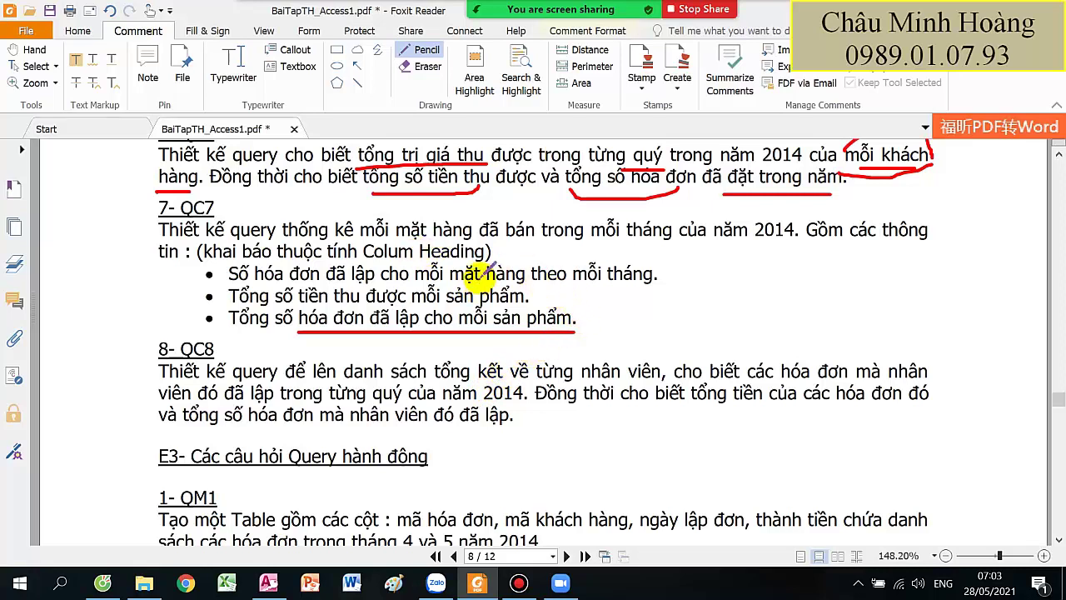
left_click_drag(735, 251, 784, 240)
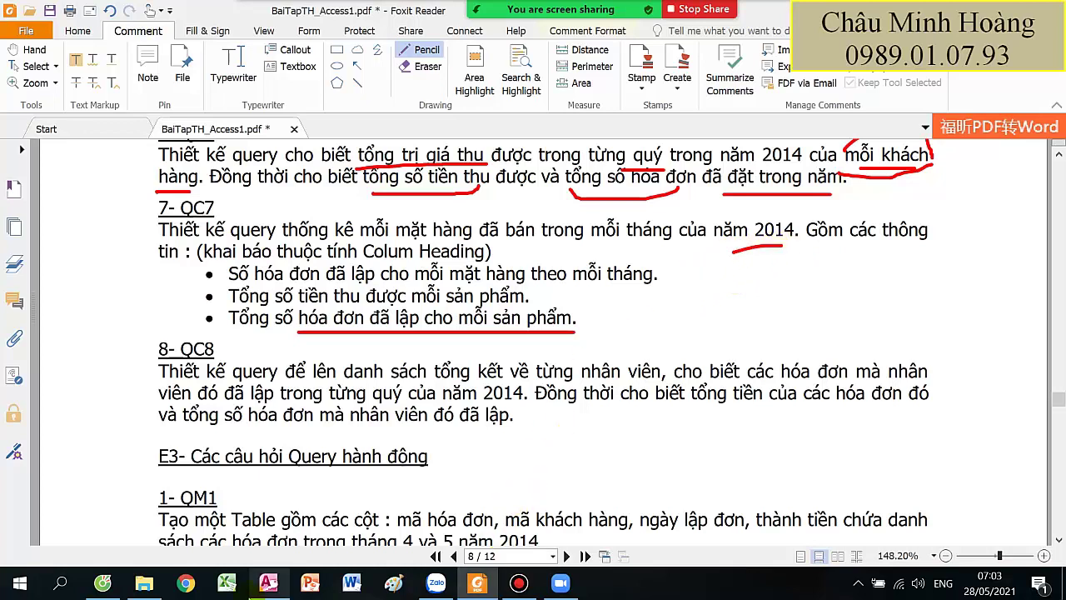
mouse_move(268, 583)
left_click(317, 524)
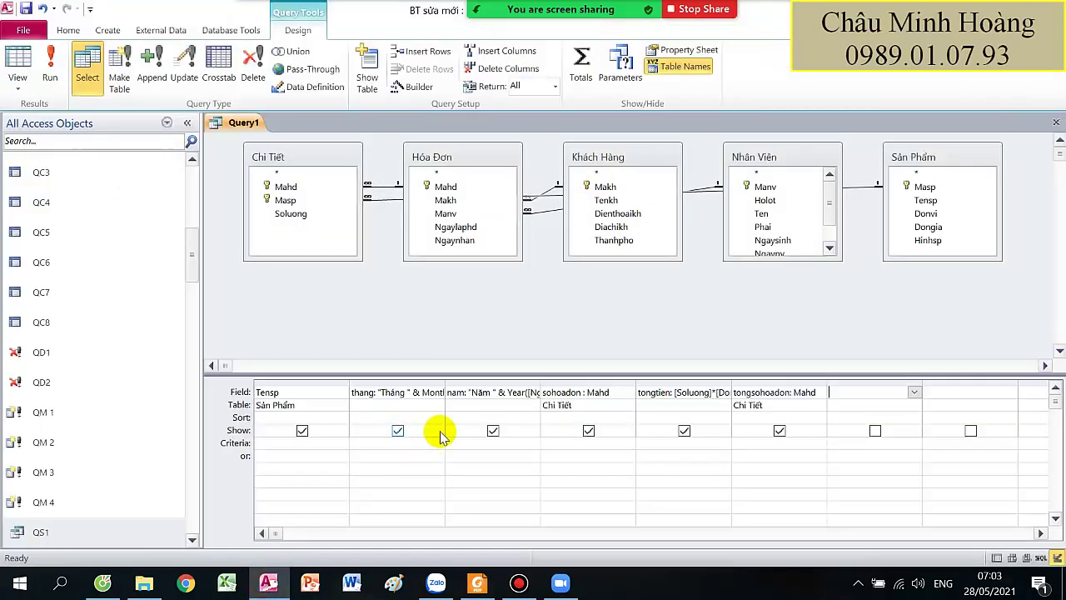